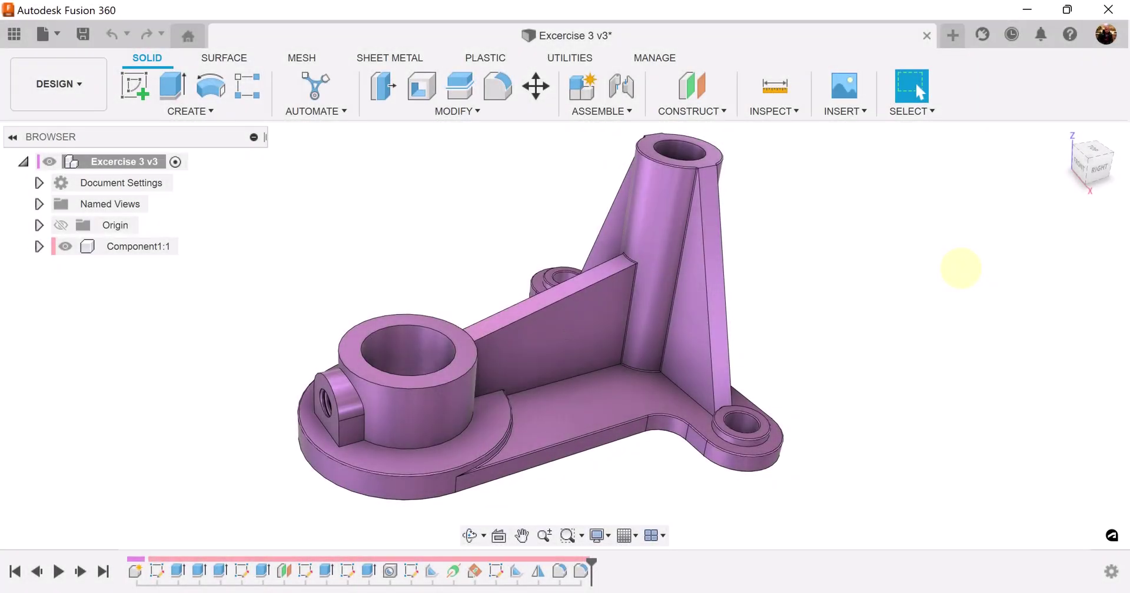
pyautogui.keyDown('shift'); pyautogui.moveTo(960, 268); pyautogui.dragTo(961, 268, button='middle'); pyautogui.keyUp('shift')
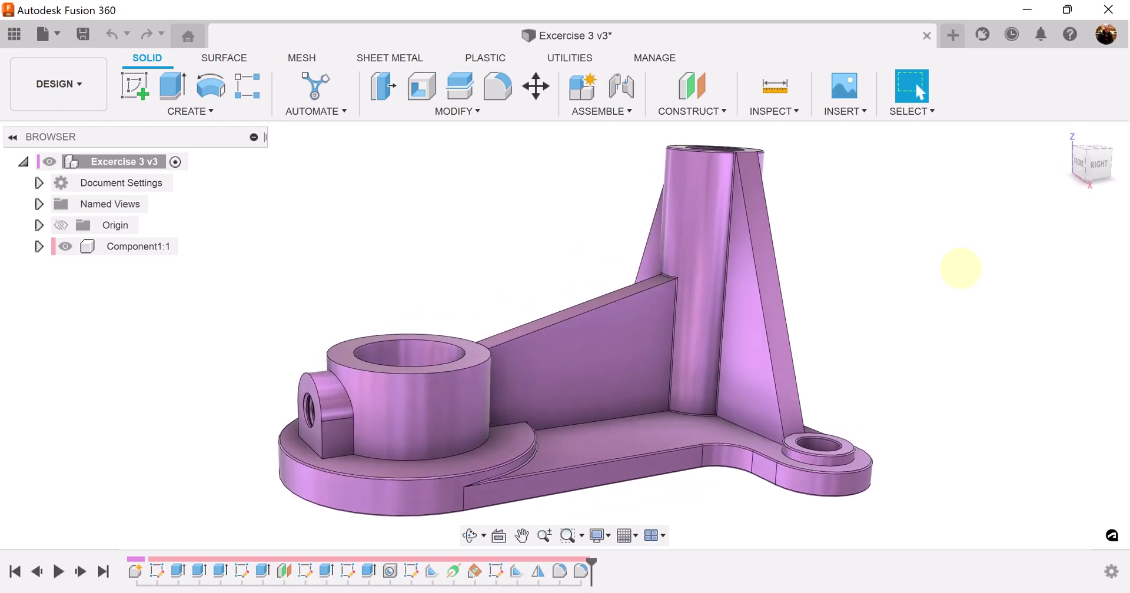
pyautogui.keyDown('shift'); pyautogui.moveTo(960, 268); pyautogui.dragTo(598, 485, button='middle'); pyautogui.keyUp('shift')
pyautogui.keyDown('shift'); pyautogui.moveTo(770, 507); pyautogui.dragTo(876, 376, button='middle'); pyautogui.keyUp('shift')
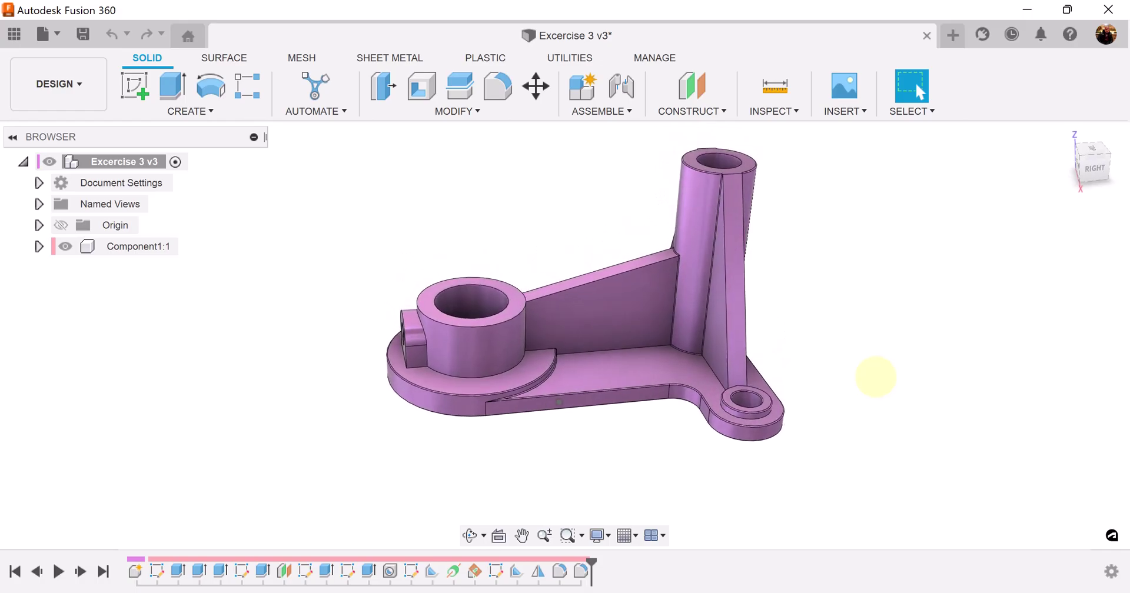
# Create a new design and add a new component under its root
pyautogui.click(953, 35)
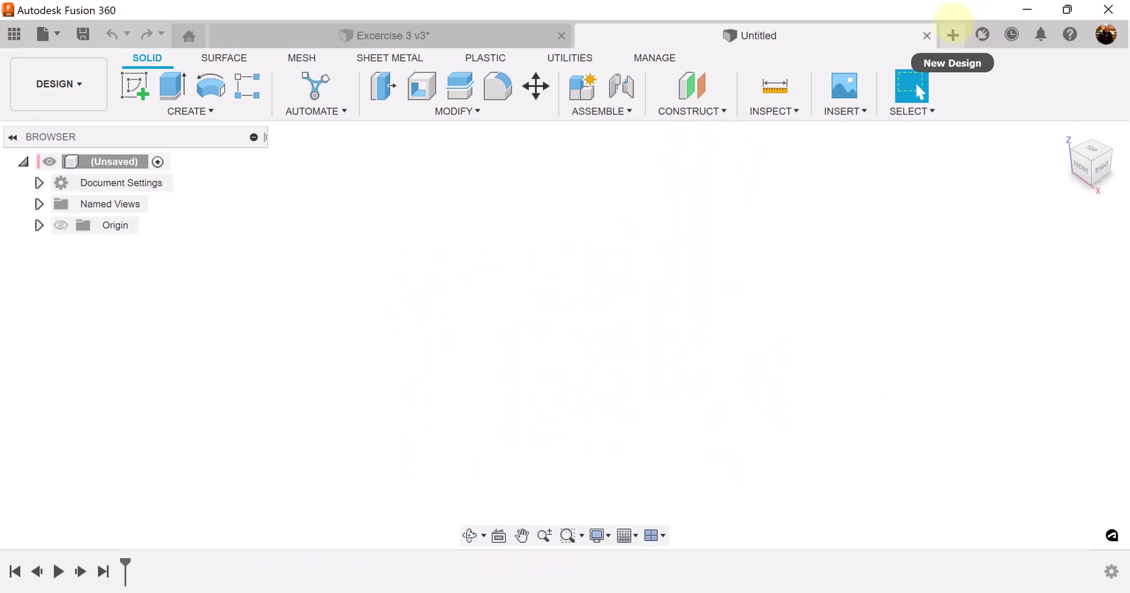
pyautogui.rightClick(114, 162)
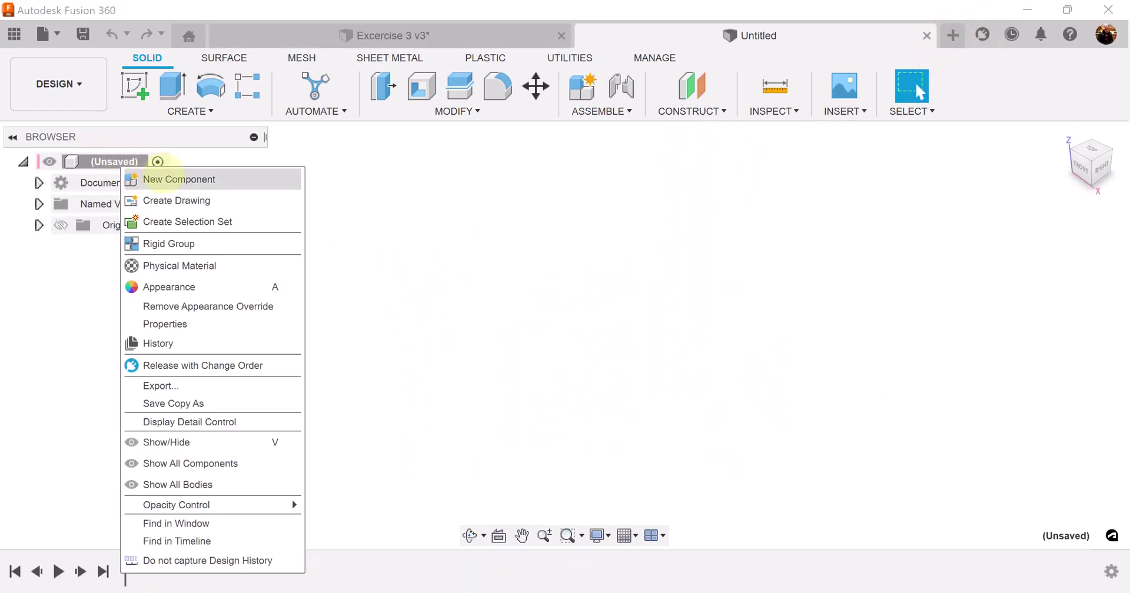
pyautogui.click(176, 178)
pyautogui.click(1028, 505)
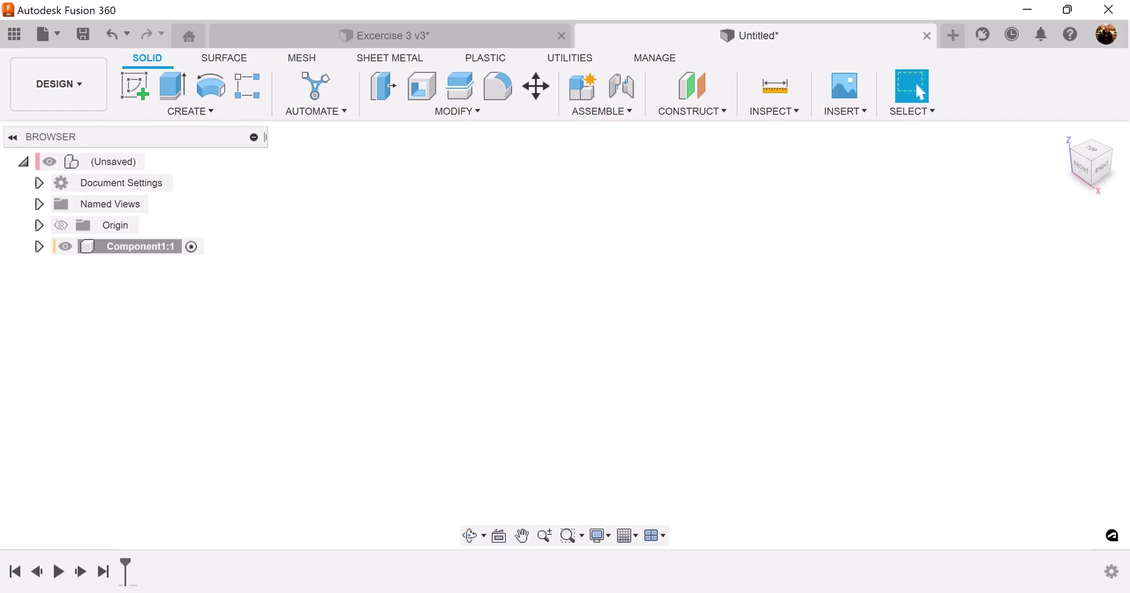
# Start a sketch on the horizontal XY origin plane, seen from the top
pyautogui.click(134, 86)
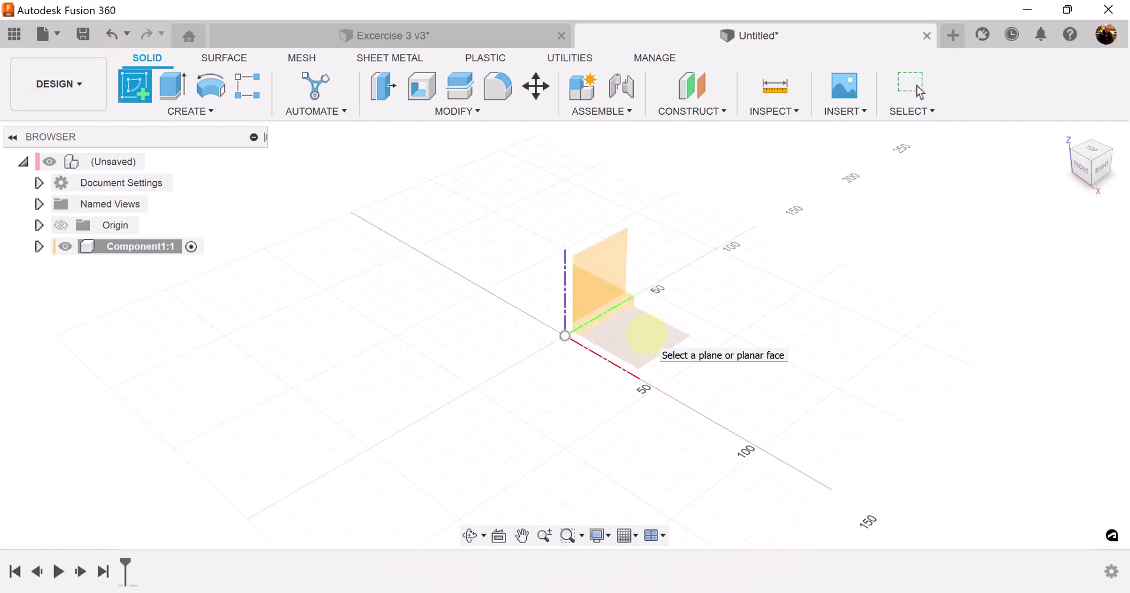
pyautogui.click(612, 330)
pyautogui.click(1091, 152)
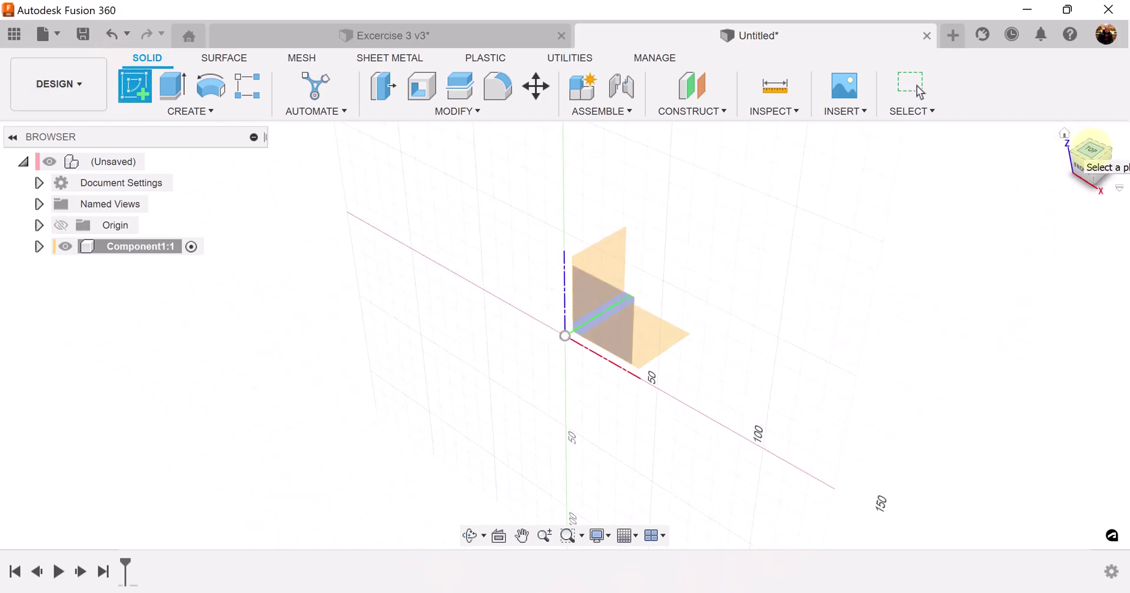
pyautogui.click(595, 303)
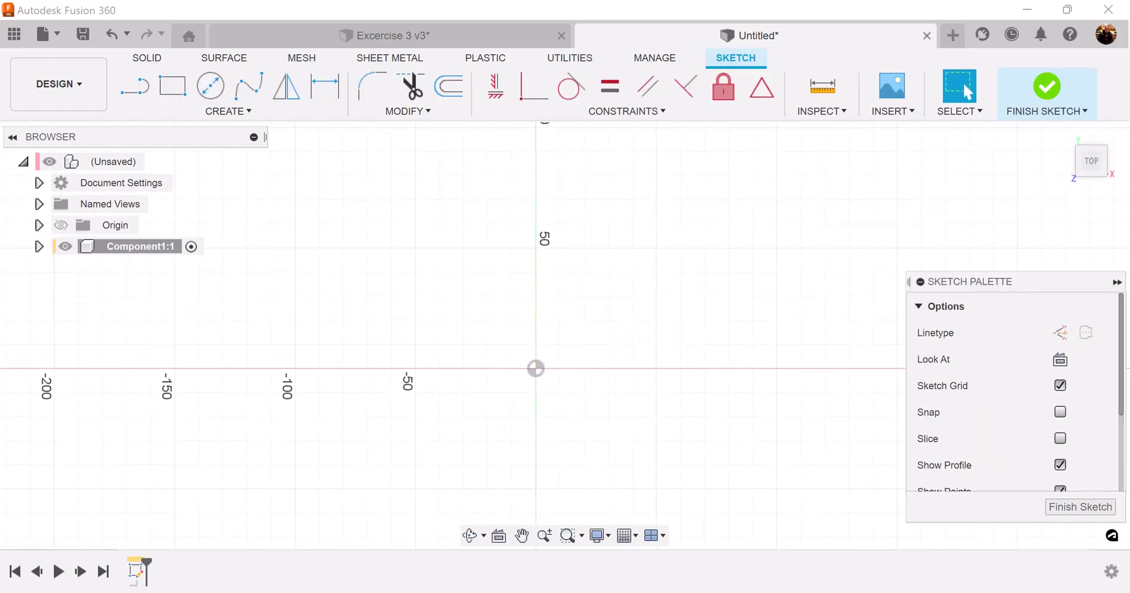
# Draw a 70 mm diameter circle centred on the origin
pyautogui.scroll(-3, 741, 295)
pyautogui.moveTo(742, 295)
pyautogui.mouseDown(button='middle')
pyautogui.moveTo(651, 348)
pyautogui.moveTo(675, 339)
pyautogui.mouseUp(button='middle')
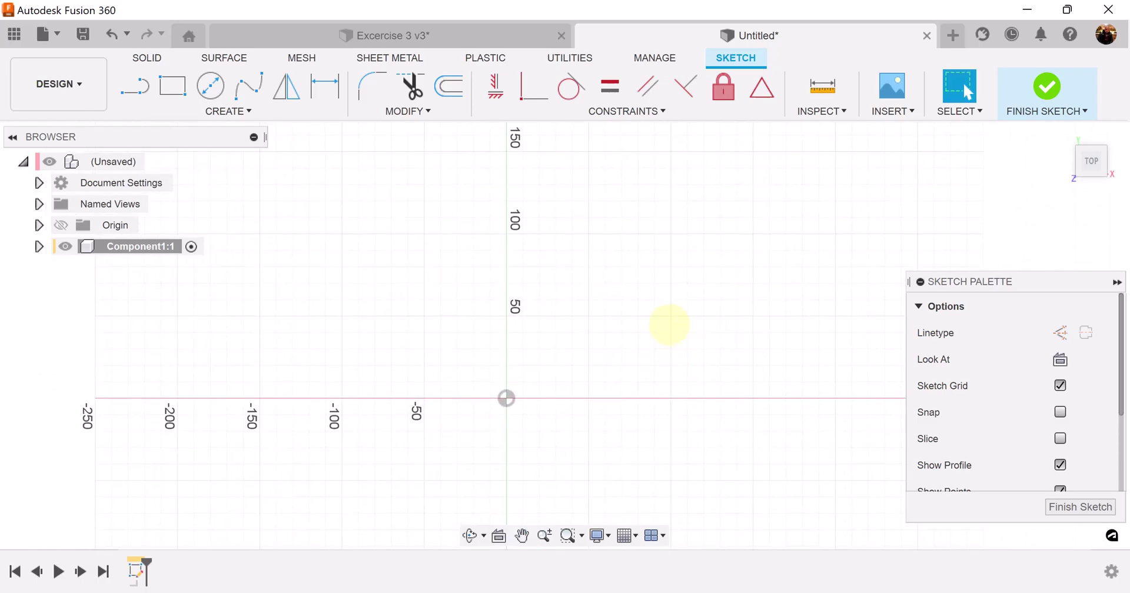
pyautogui.click(210, 85)
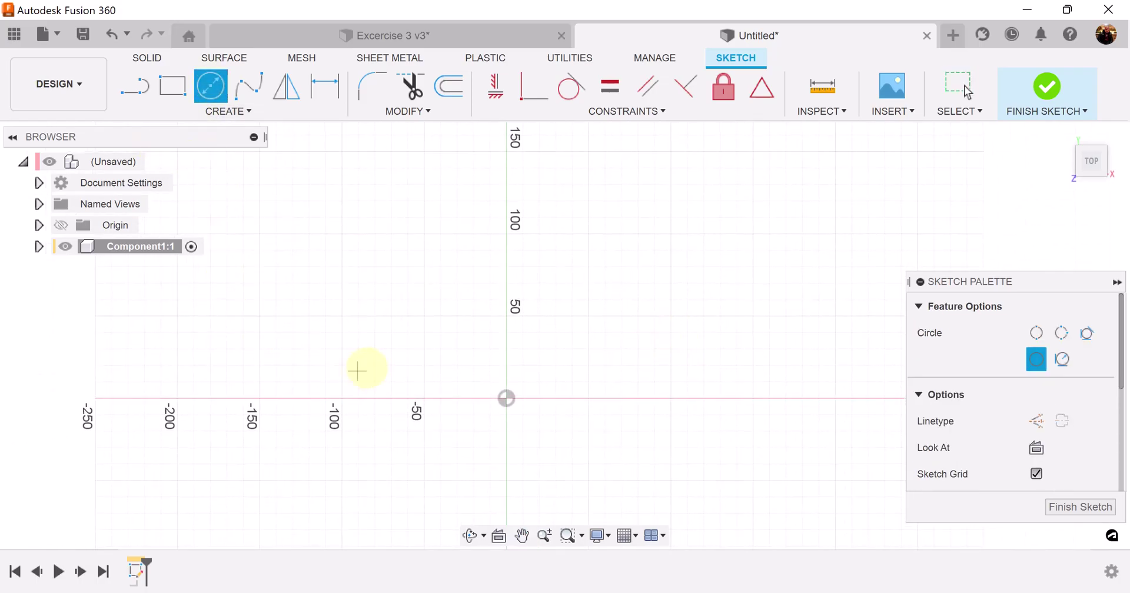
pyautogui.click(506, 398)
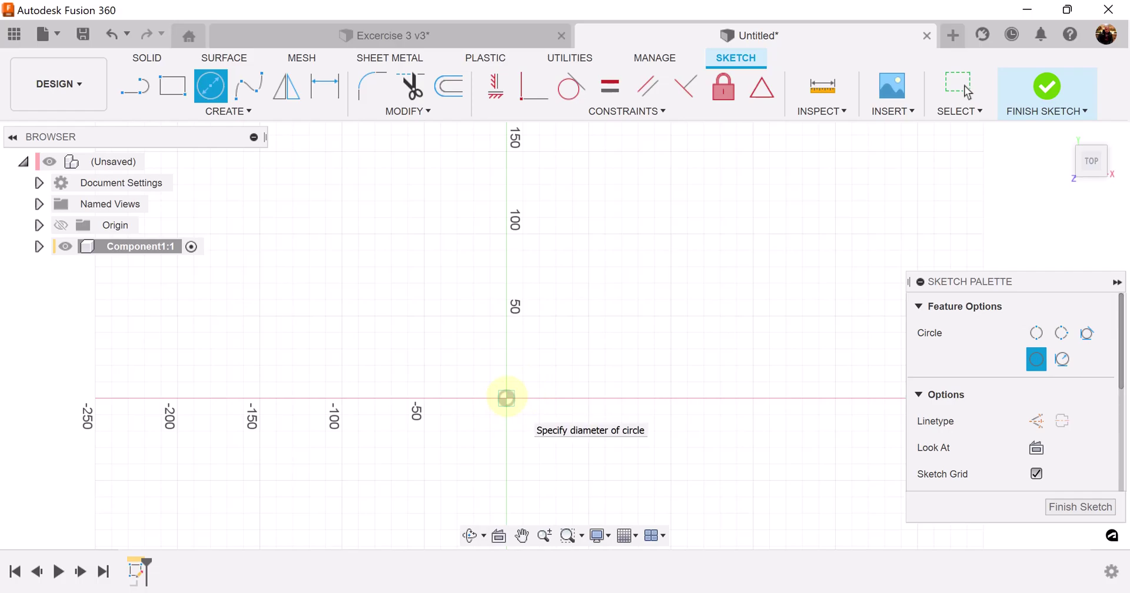
pyautogui.write('7')
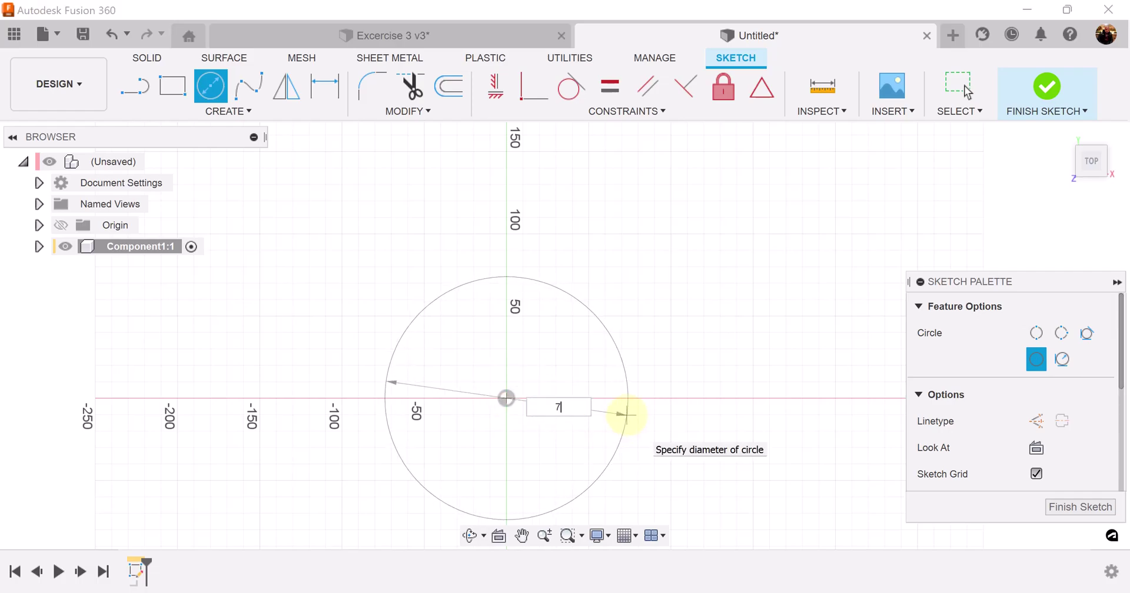
pyautogui.write('0')
pyautogui.press('Return')
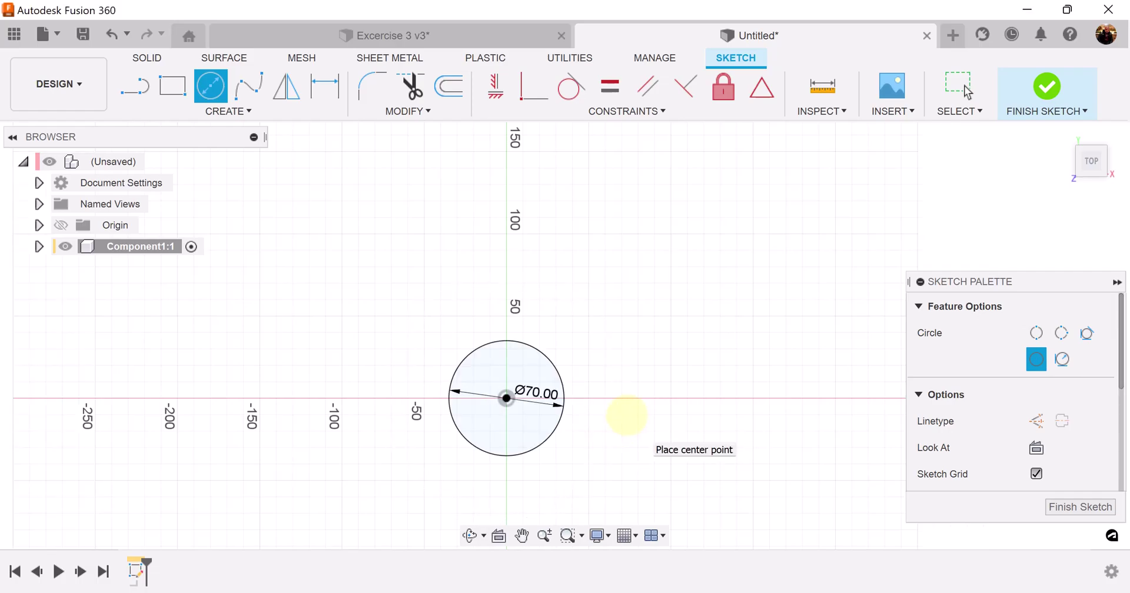
# Draw a 100 mm vertical construction line upward from the circle's centre
pyautogui.scroll(-3, 596, 354)
pyautogui.scroll(1, 643, 330)
pyautogui.scroll(2, 620, 355)
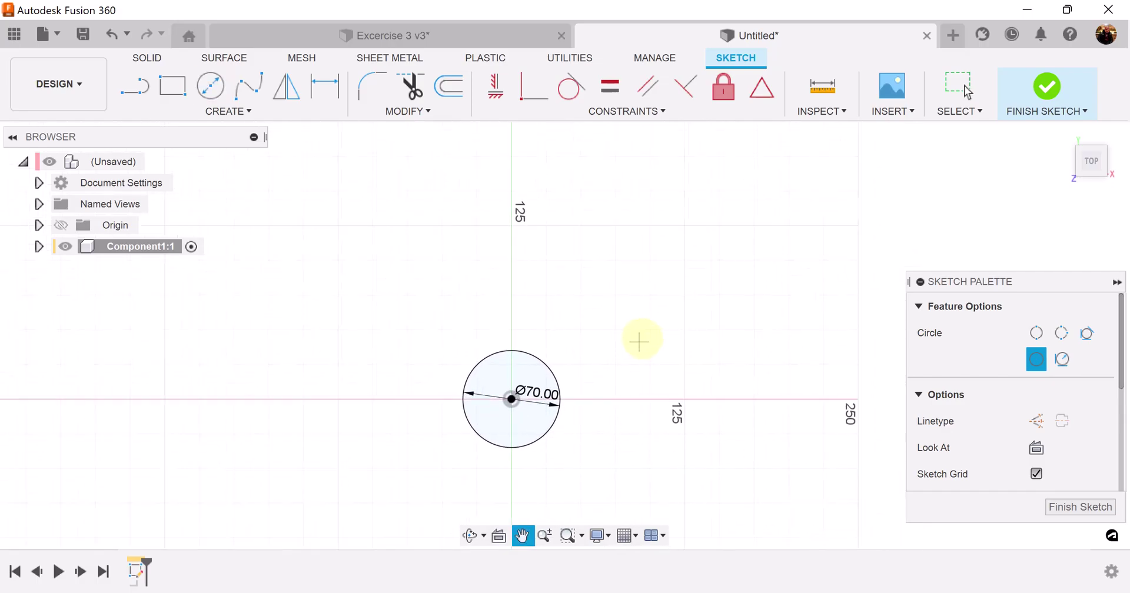
pyautogui.click(135, 86)
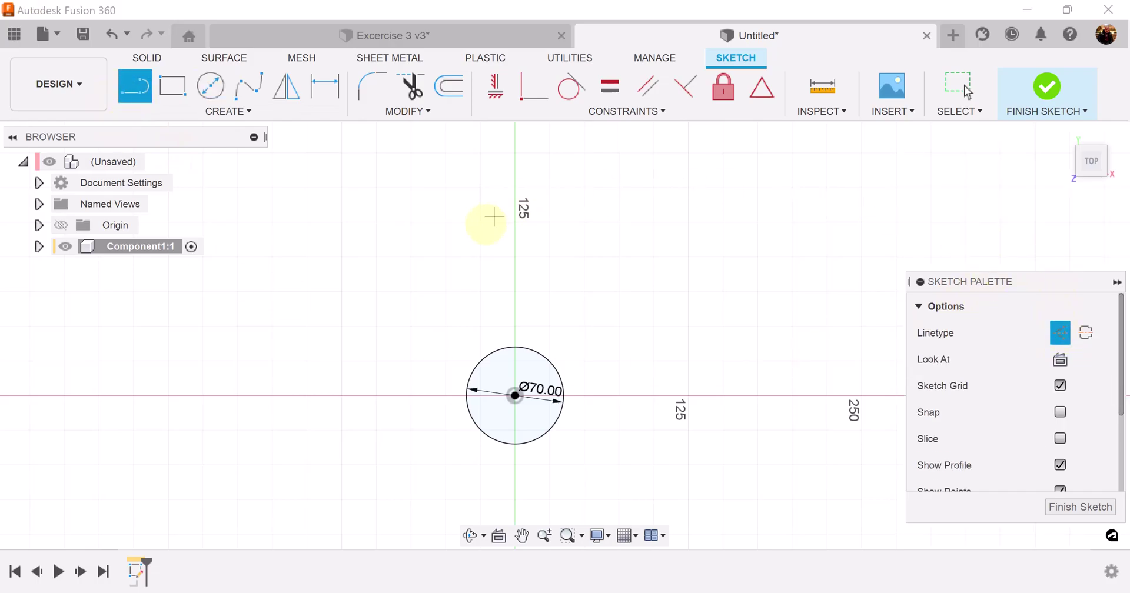
pyautogui.click(515, 396)
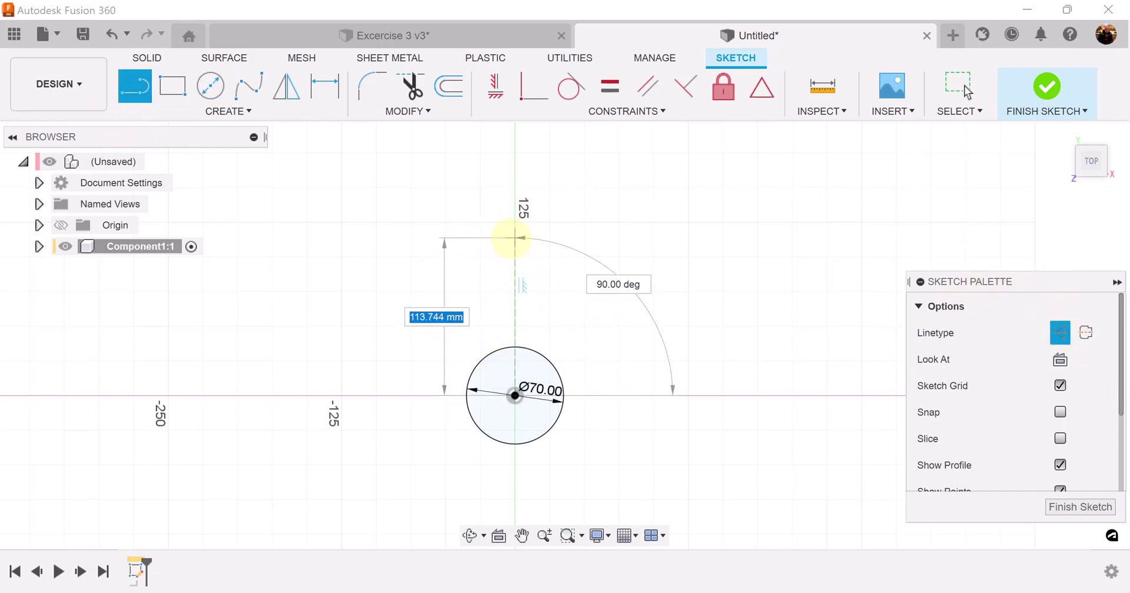
pyautogui.write('1')
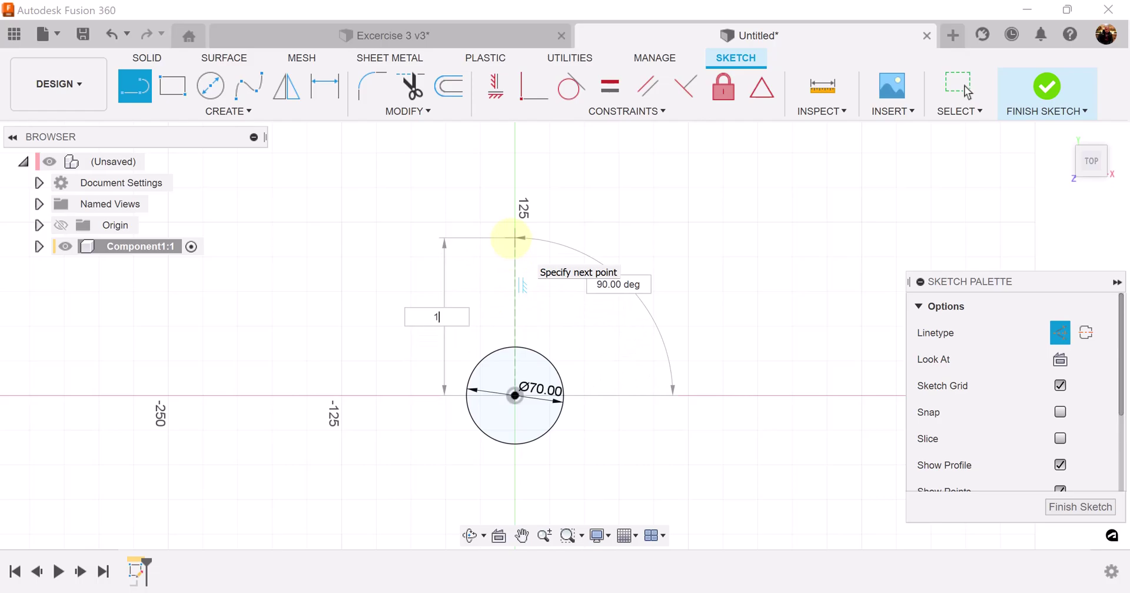
pyautogui.write('00')
pyautogui.press('Return')
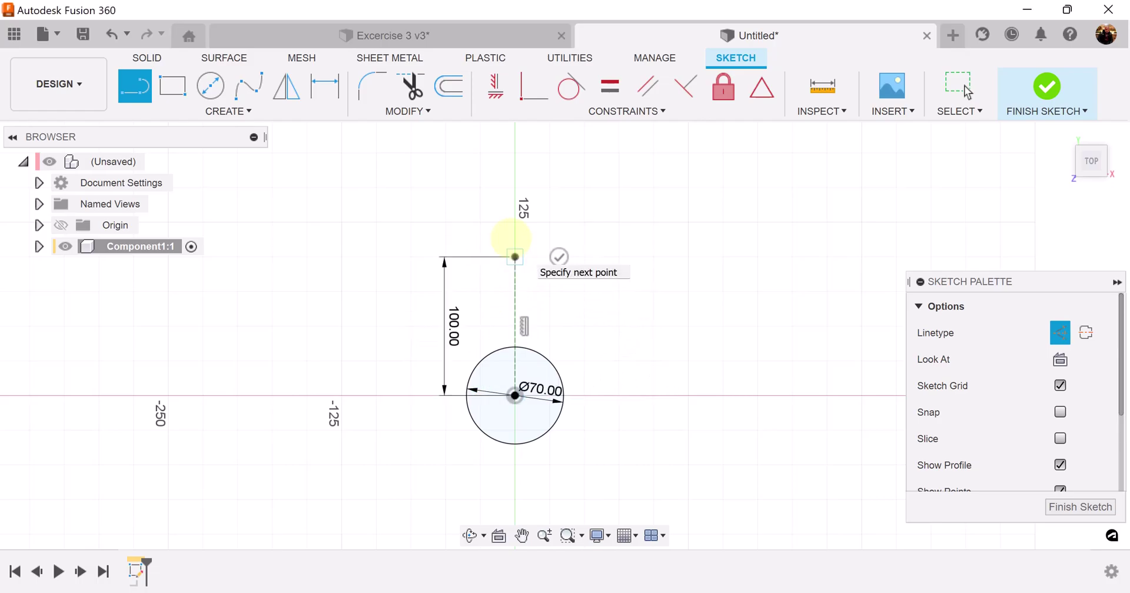
pyautogui.press('Escape')
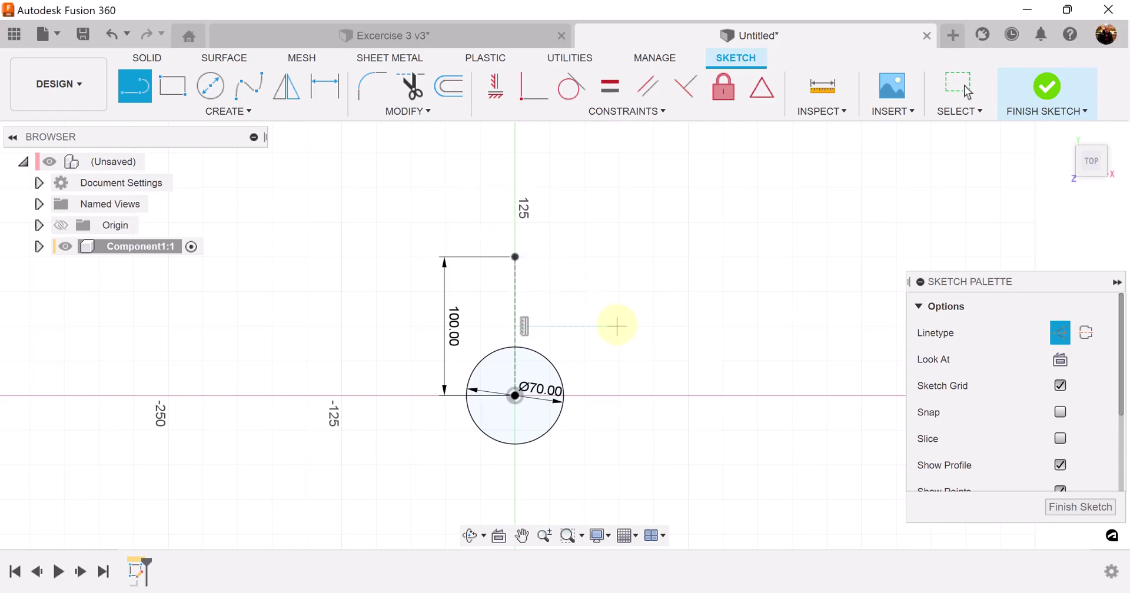
# Draw horizontal construction lines from the vertical line's upper end, 55 mm to the right and about 66 mm to the left
pyautogui.click(515, 257)
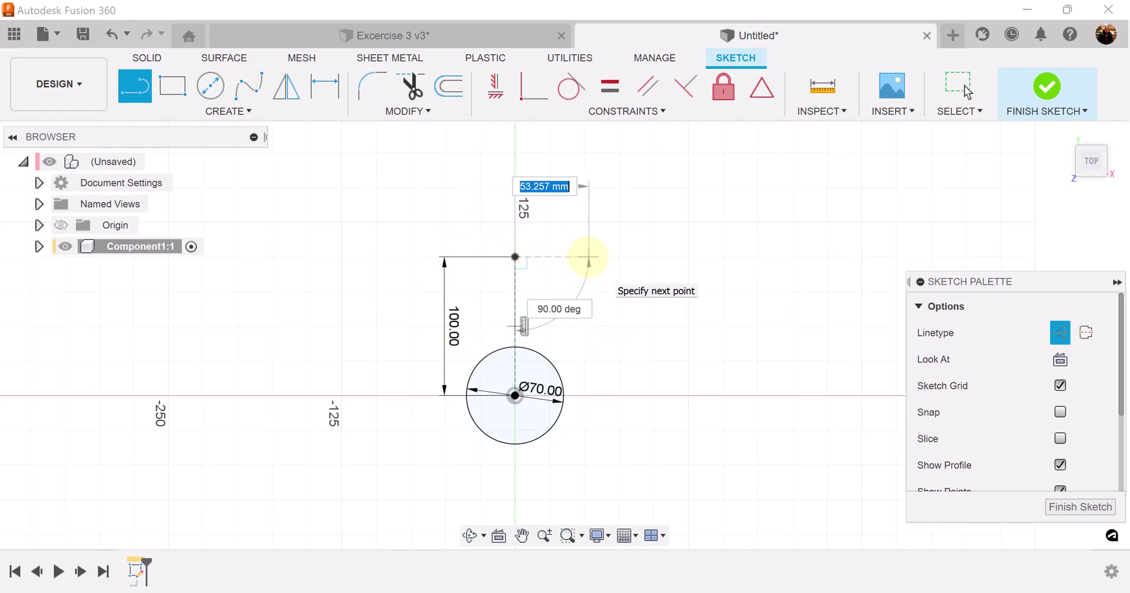
pyautogui.press('Return')
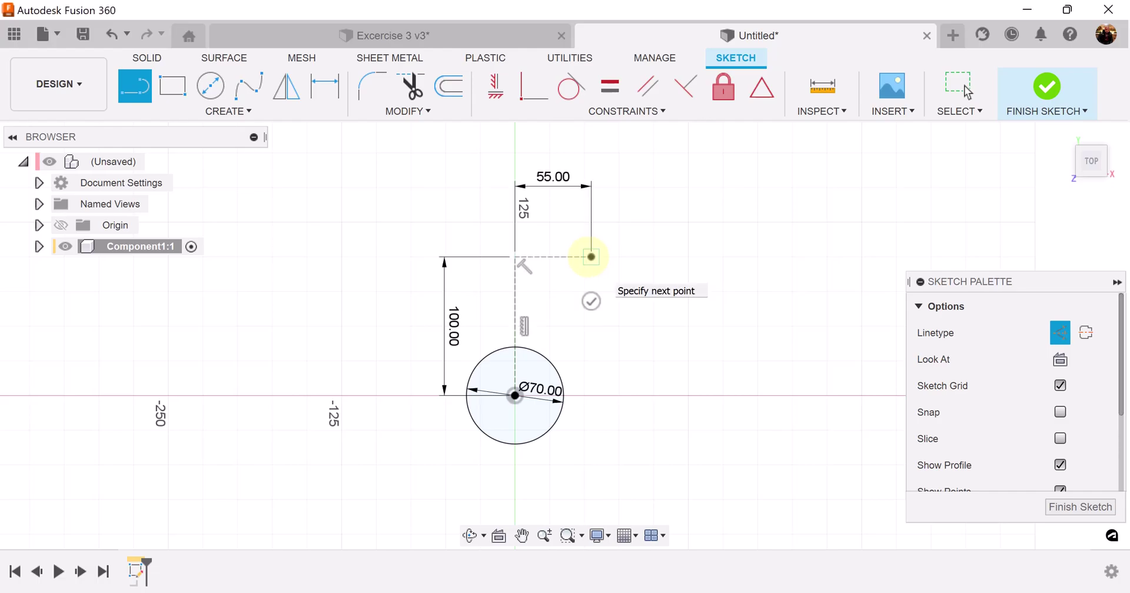
pyautogui.click(515, 256)
pyautogui.click(424, 257)
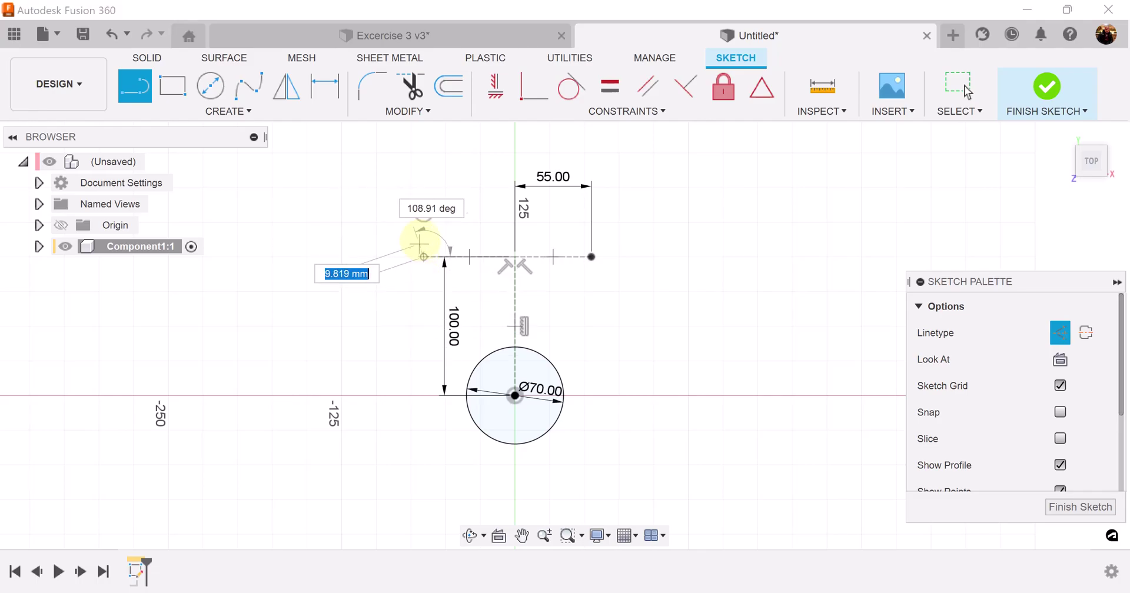
pyautogui.press('Escape')
# Dimension the left horizontal construction line to 55 mm
pyautogui.click(324, 86)
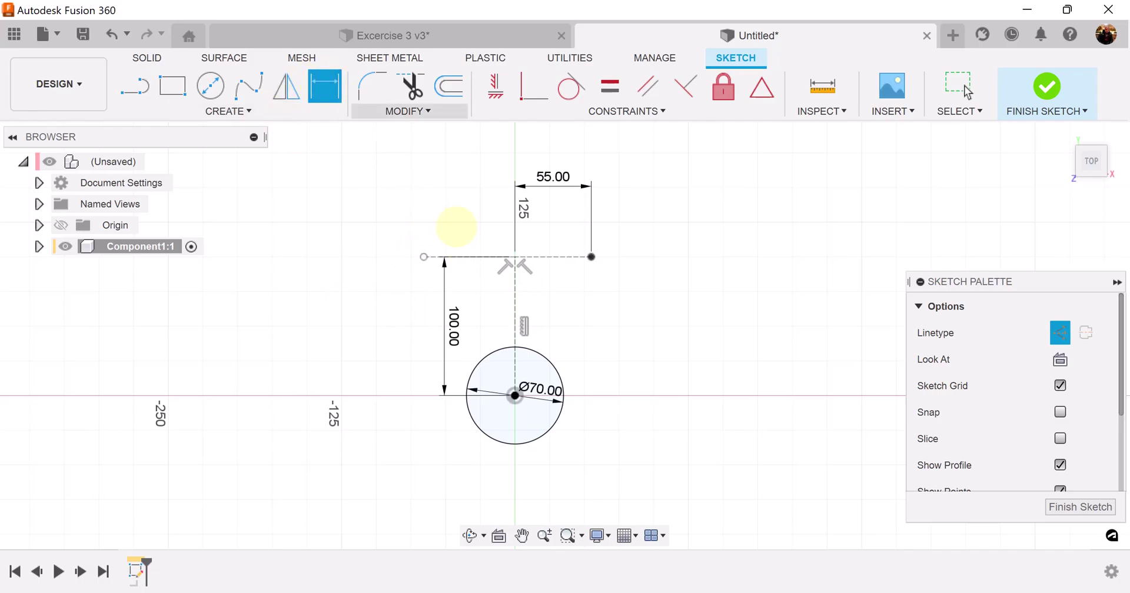
pyautogui.click(478, 257)
pyautogui.click(478, 227)
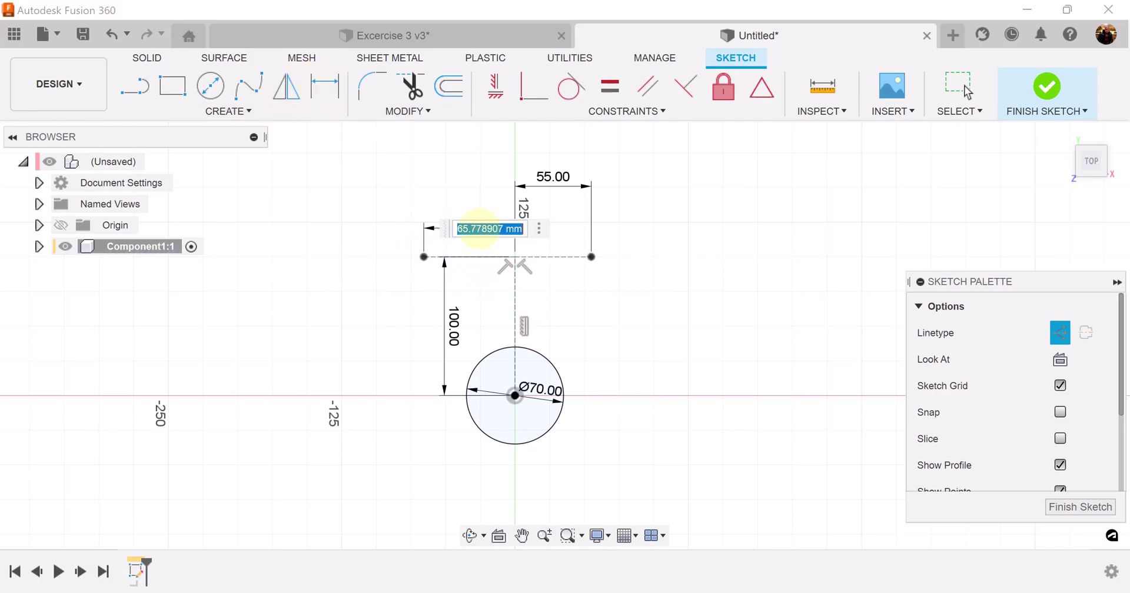
pyautogui.press('Return')
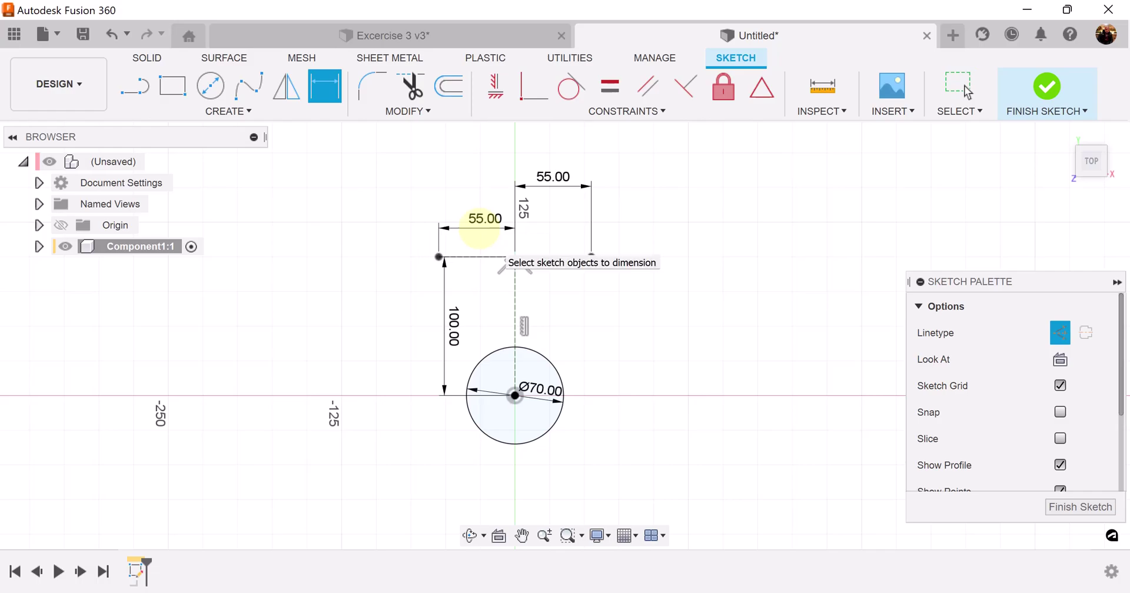
# Draw a 30 mm diameter circle with the construction linetype off, centred where the three construction lines meet
pyautogui.scroll(3, 591, 309)
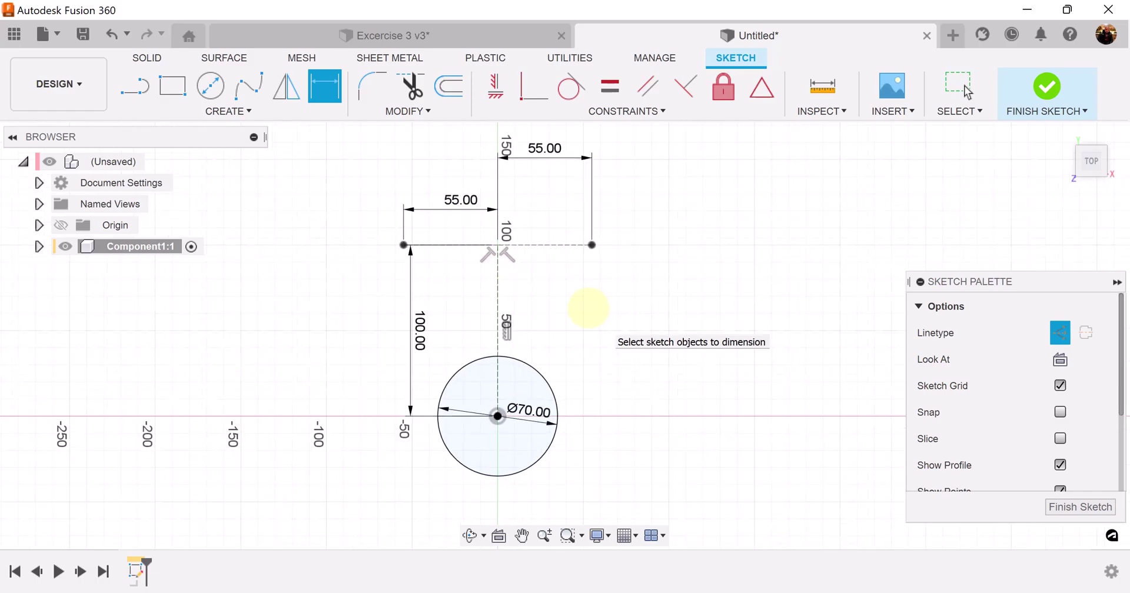
pyautogui.moveTo(585, 259); pyautogui.dragTo(586, 291)
pyautogui.scroll(-1, 596, 428)
pyautogui.scroll(-1, 706, 398)
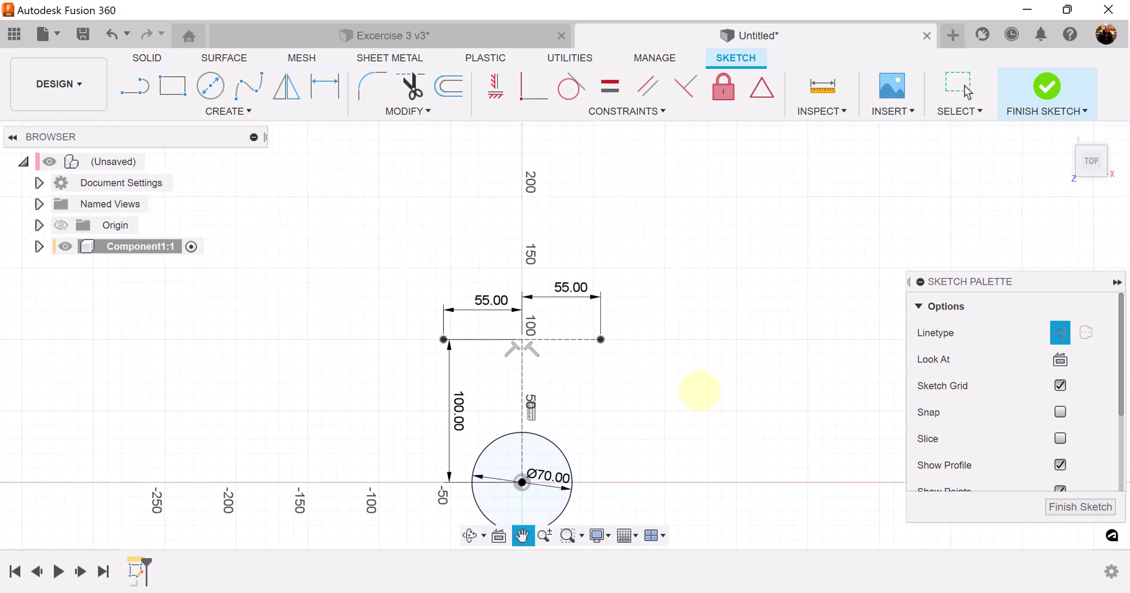
pyautogui.scroll(2, 535, 296)
pyautogui.moveTo(535, 343)
pyautogui.mouseDown(button='middle')
pyautogui.moveTo(576, 363)
pyautogui.moveTo(571, 382)
pyautogui.mouseUp(button='middle')
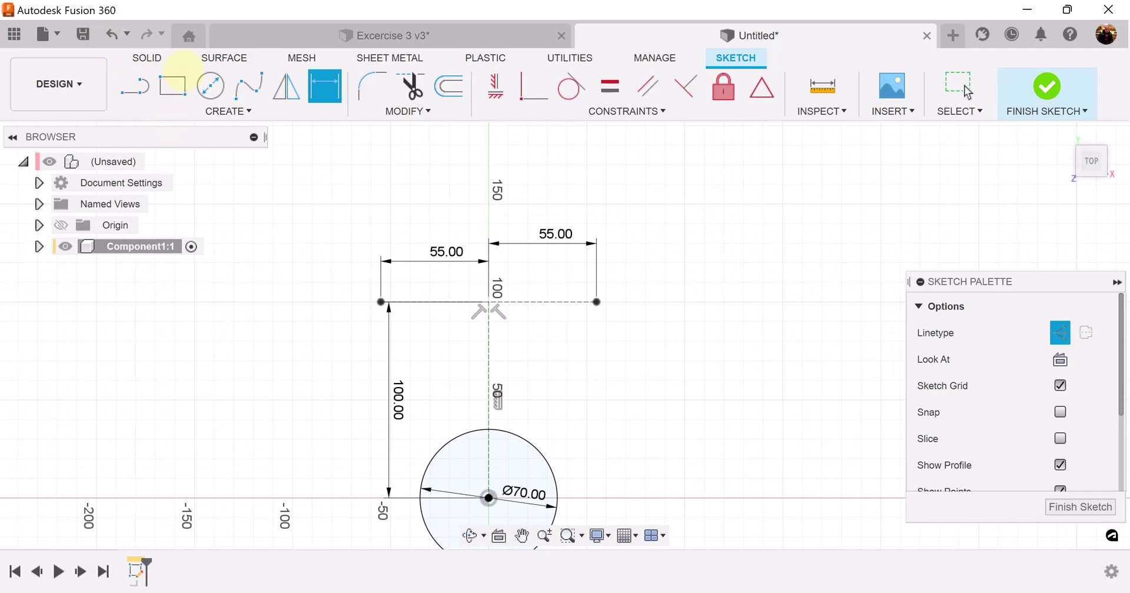
pyautogui.click(210, 85)
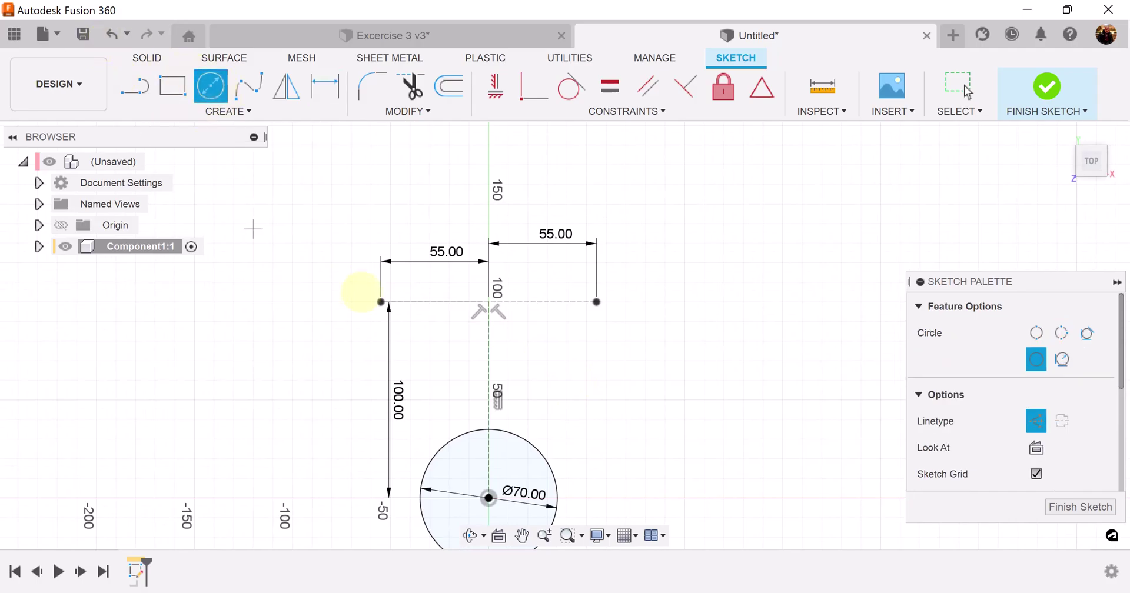
pyautogui.scroll(5, 488, 303)
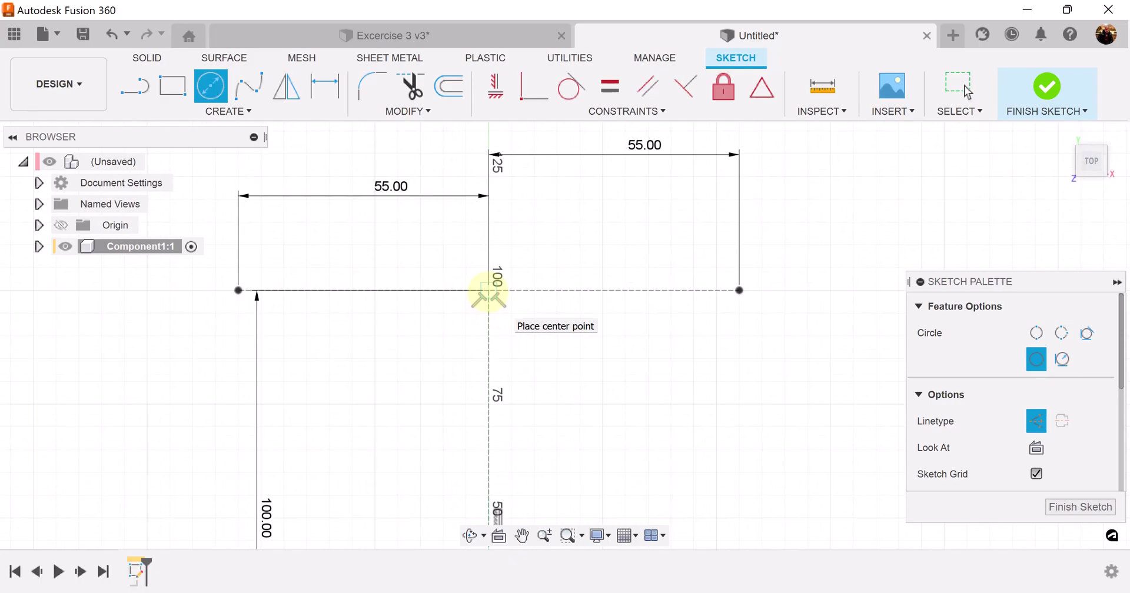
pyautogui.click(488, 290)
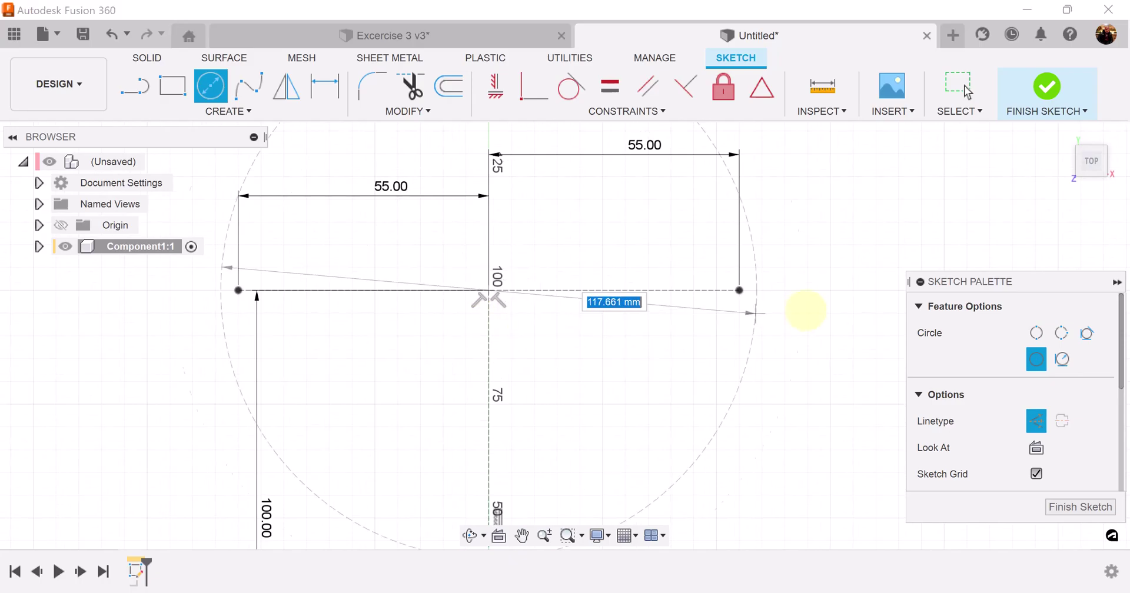
pyautogui.click(1036, 421)
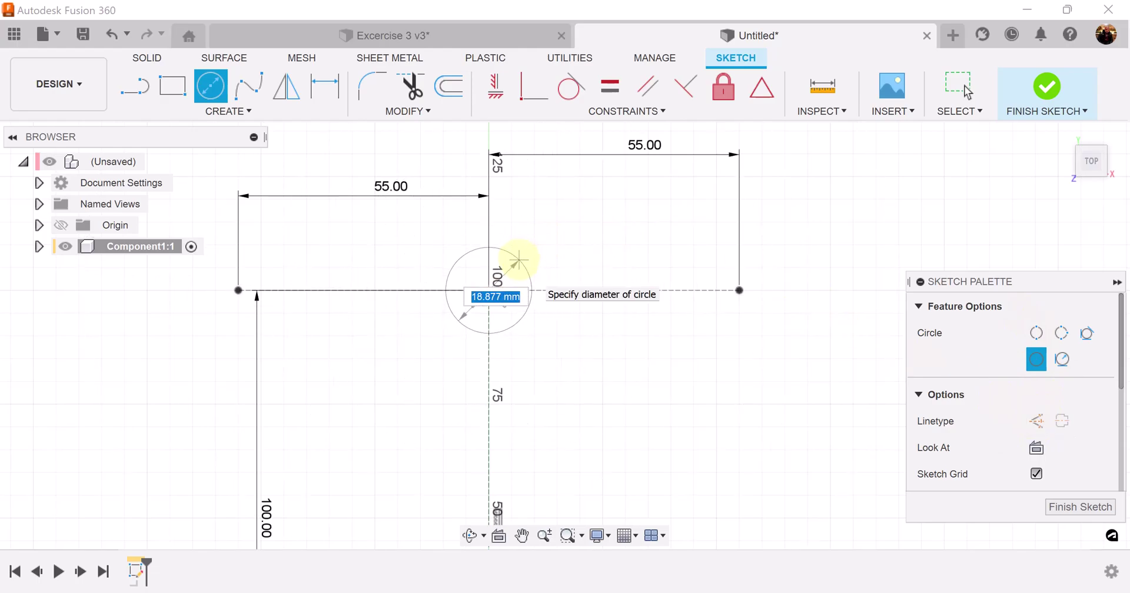
pyautogui.write('3')
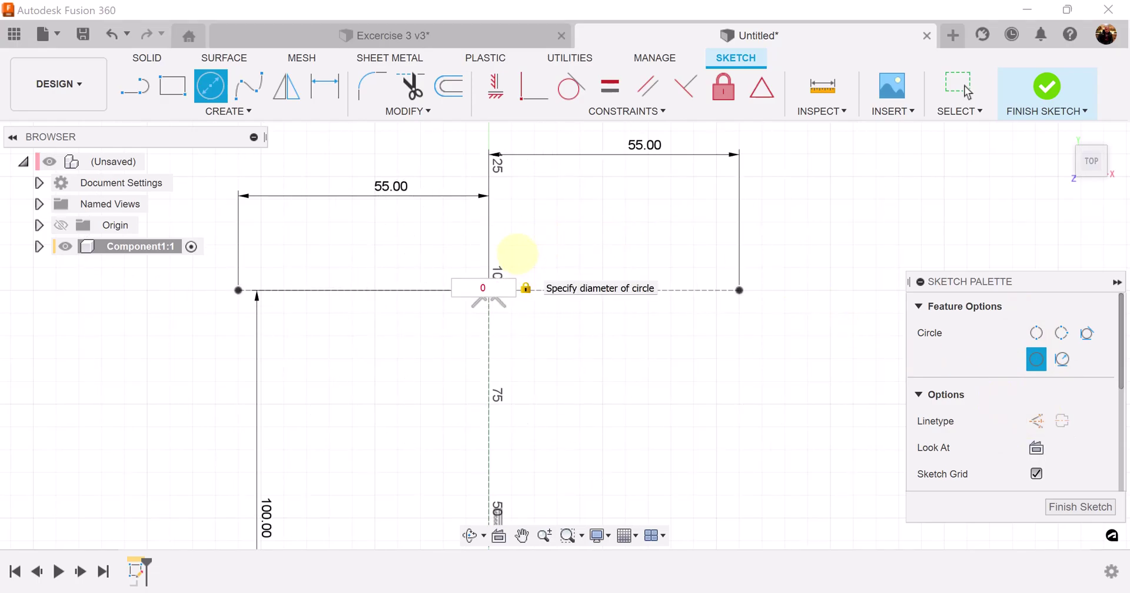
pyautogui.press('Tab')
pyautogui.write('0')
pyautogui.press('Return')
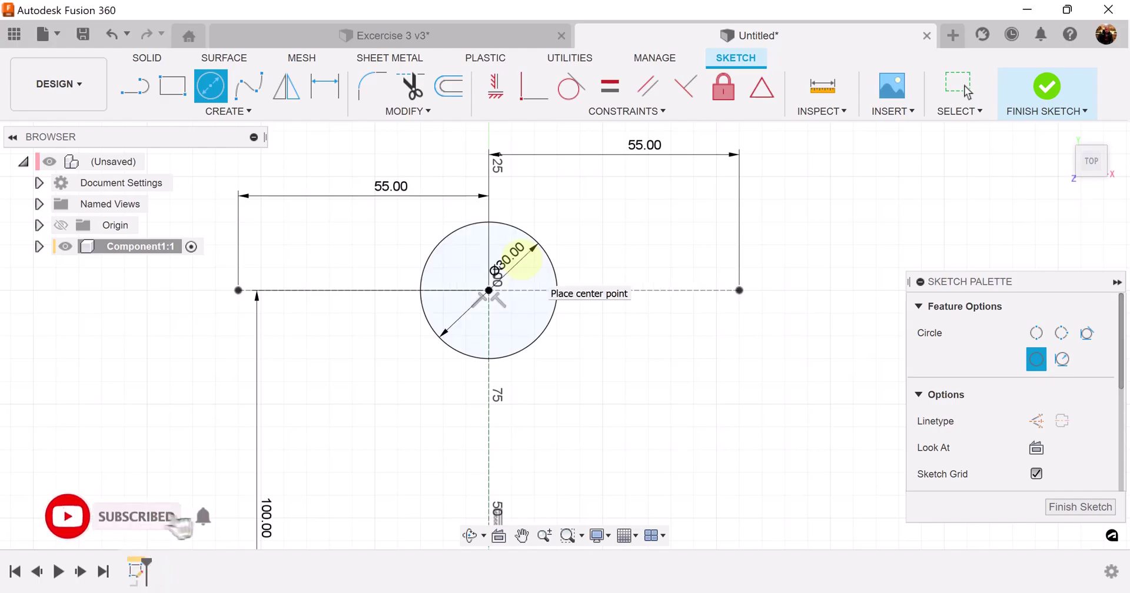
# Draw a 20 mm diameter circle centred on each outer end of the two horizontal construction lines
pyautogui.click(739, 290)
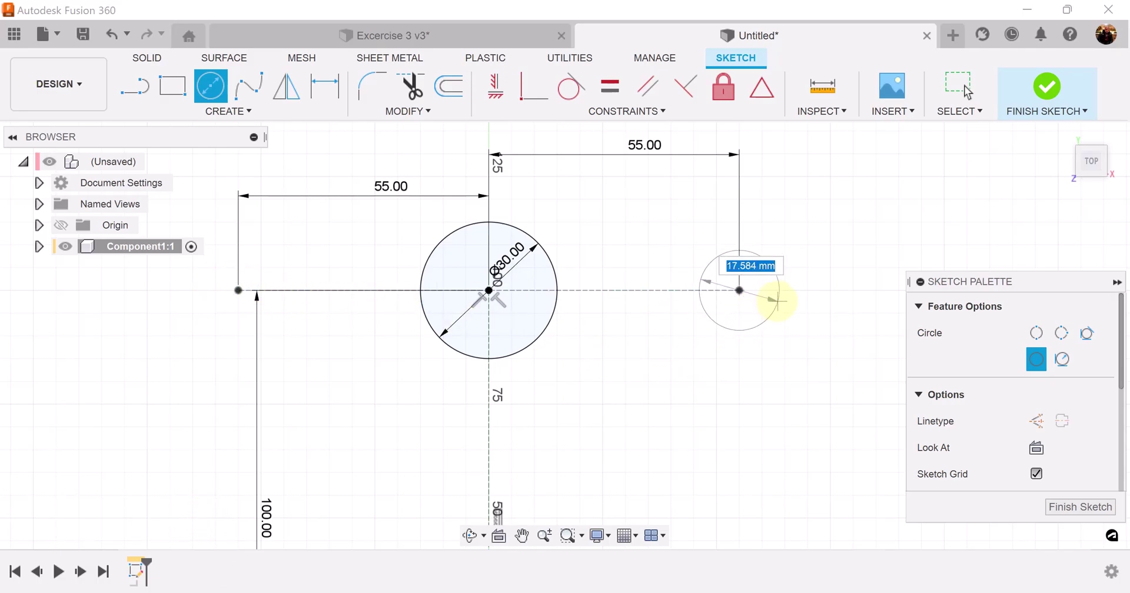
pyautogui.write('20')
pyautogui.press('Return')
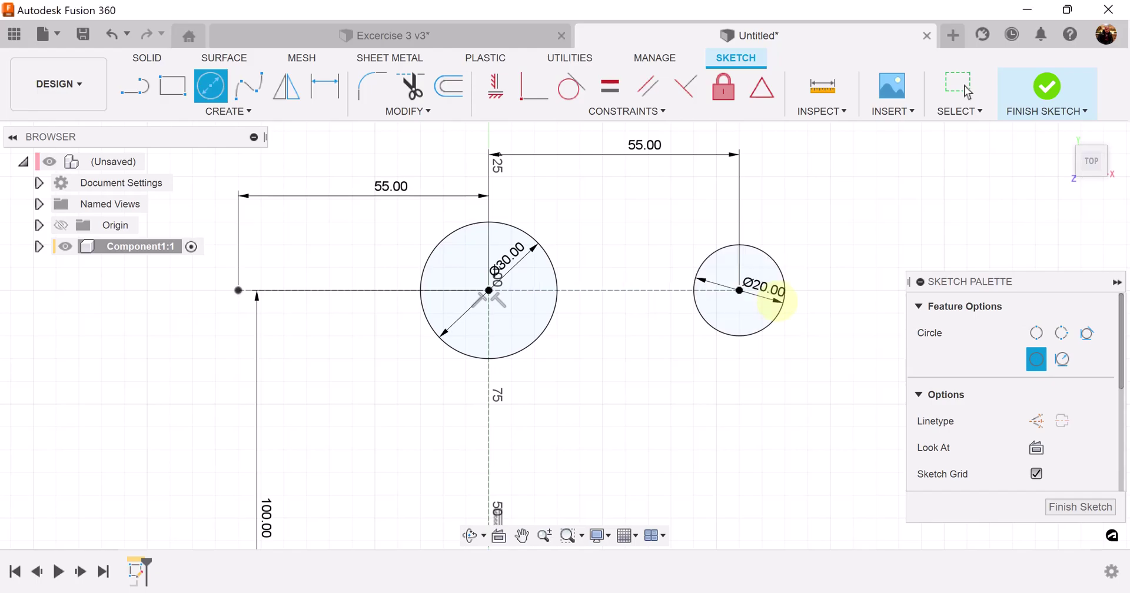
pyautogui.click(239, 290)
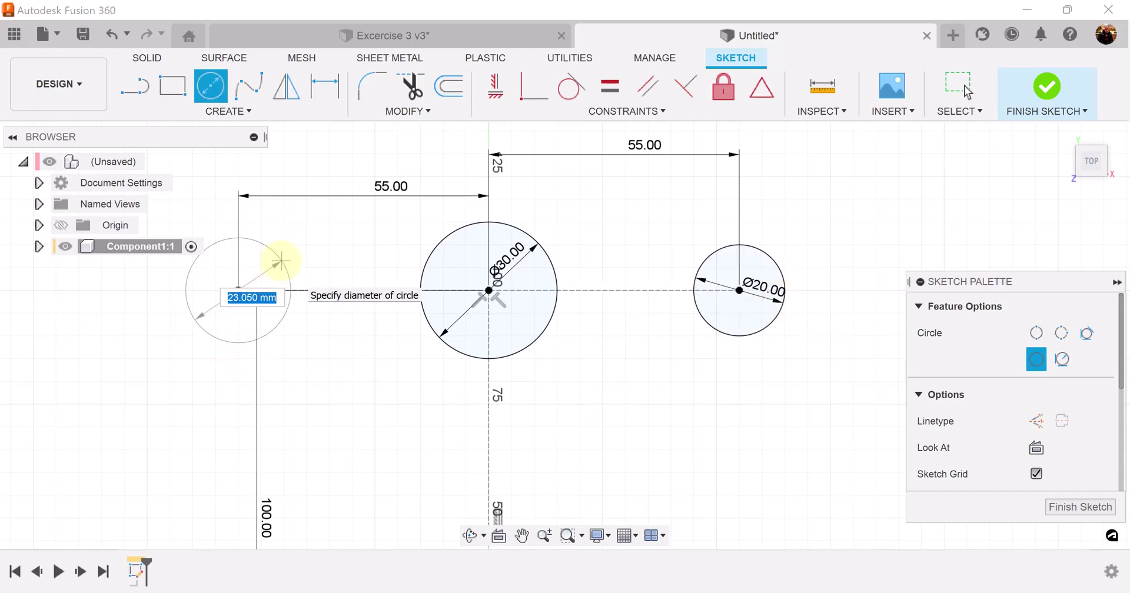
pyautogui.write('20')
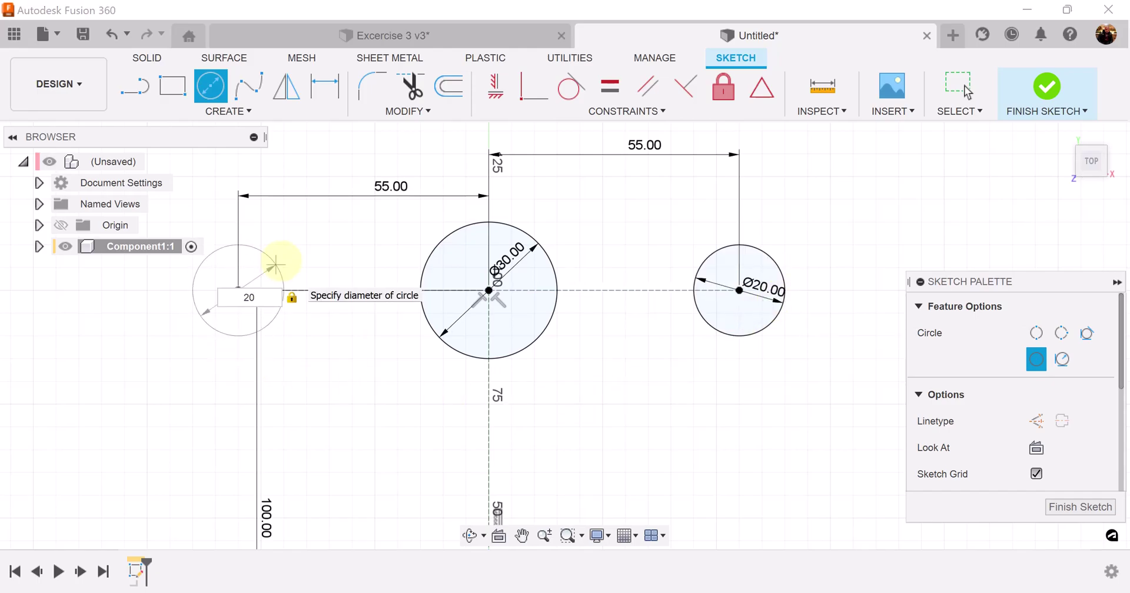
pyautogui.press('Return')
# Draw a 30 mm wide center point slot from the 30 mm circle's centre to the 20 mm circle's centre, enclosing all three circles
pyautogui.scroll(-5, 644, 484)
pyautogui.moveTo(744, 456)
pyautogui.mouseDown(button='middle')
pyautogui.moveTo(686, 290)
pyautogui.moveTo(686, 384)
pyautogui.mouseUp(button='middle')
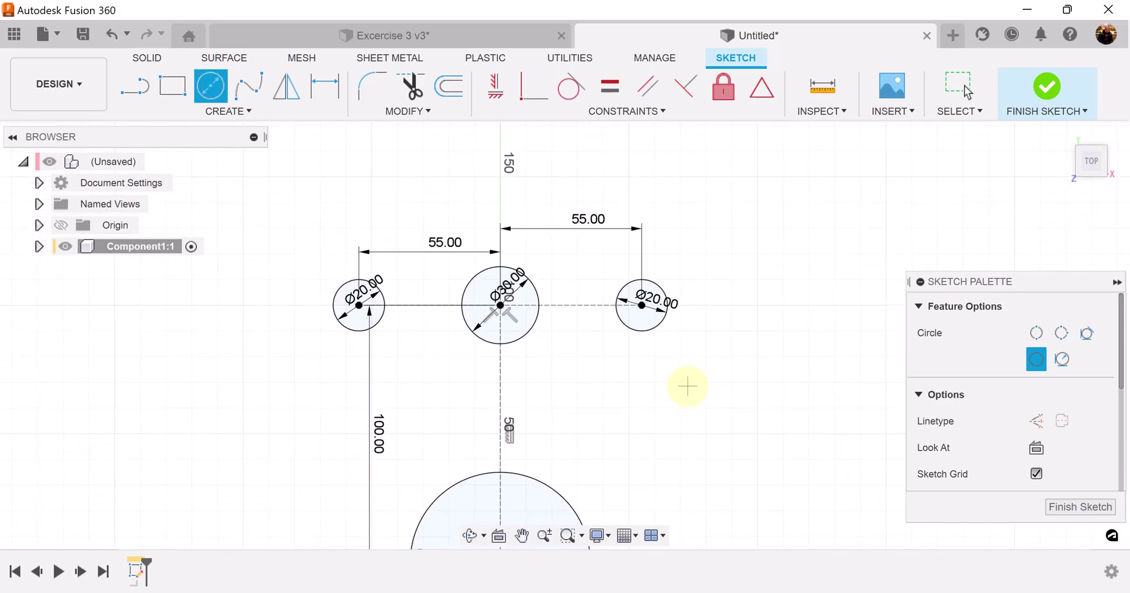
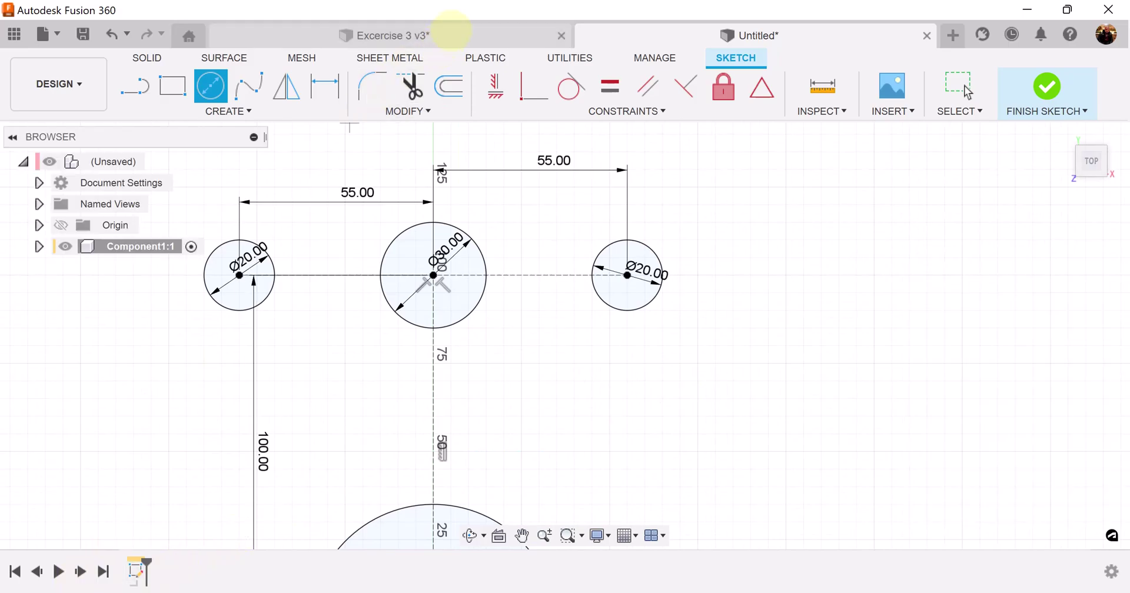
pyautogui.keyDown('shift'); pyautogui.moveTo(769, 474); pyautogui.dragTo(732, 328, button='middle'); pyautogui.keyUp('shift')
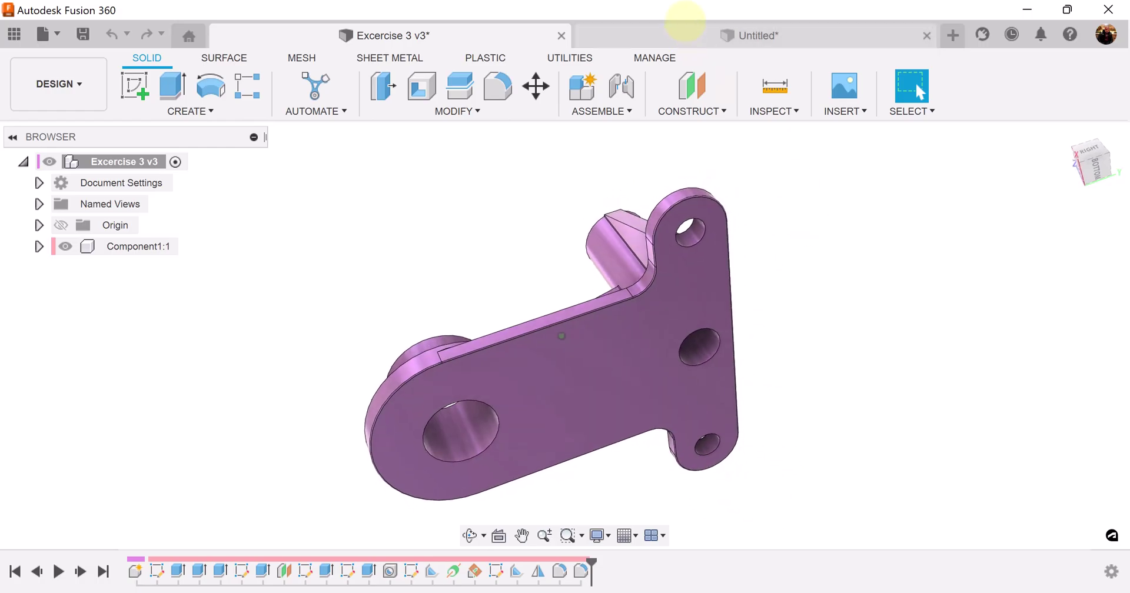
pyautogui.click(688, 34)
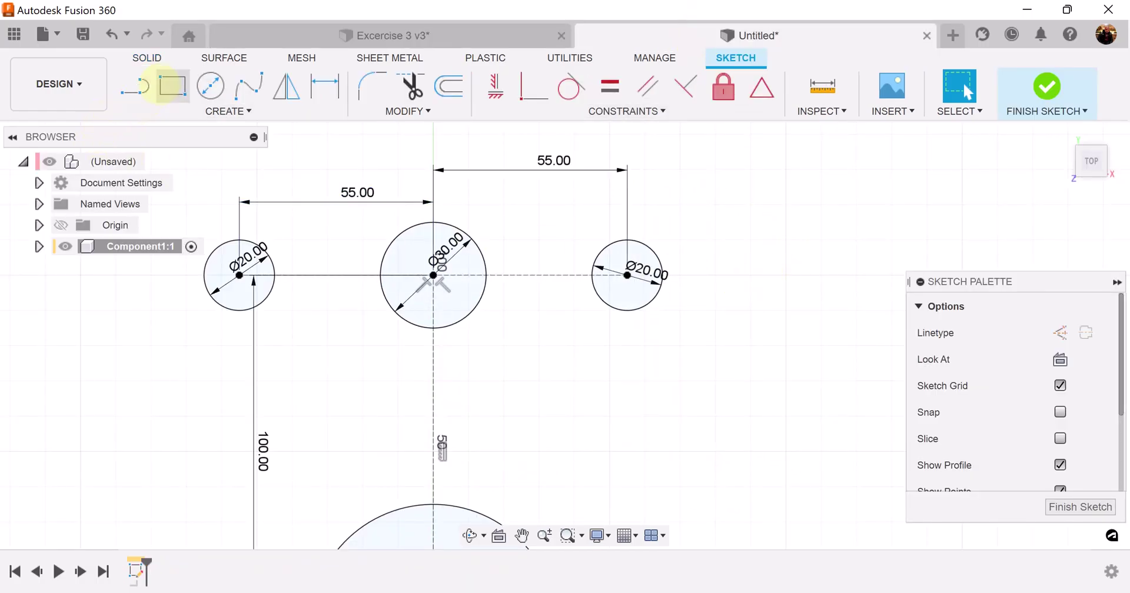
pyautogui.click(221, 111)
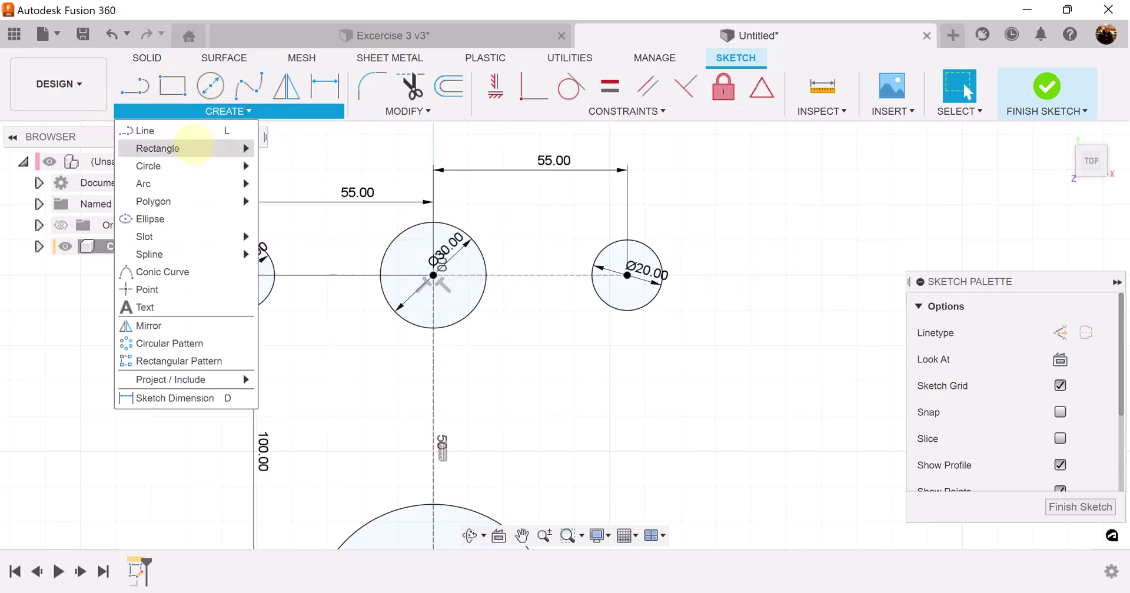
pyautogui.moveTo(179, 239)
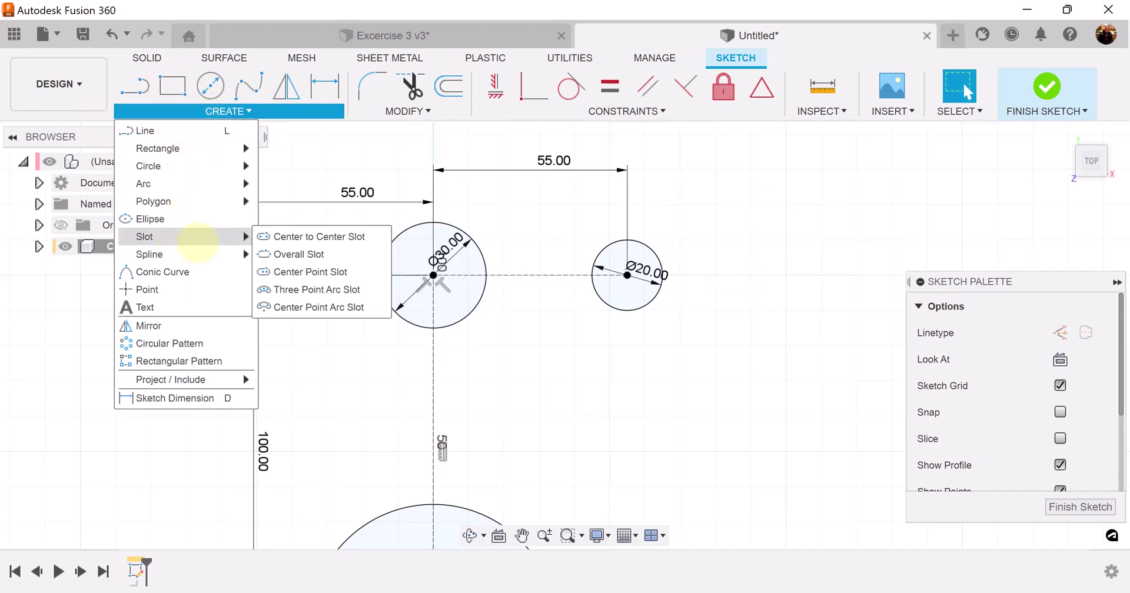
pyautogui.click(288, 261)
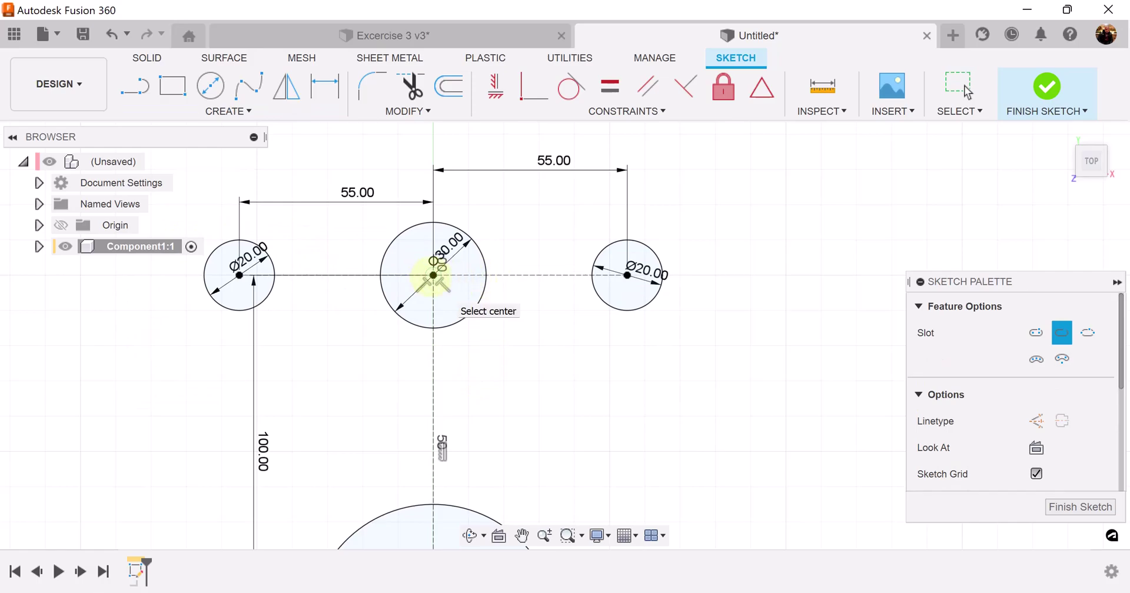
pyautogui.click(626, 275)
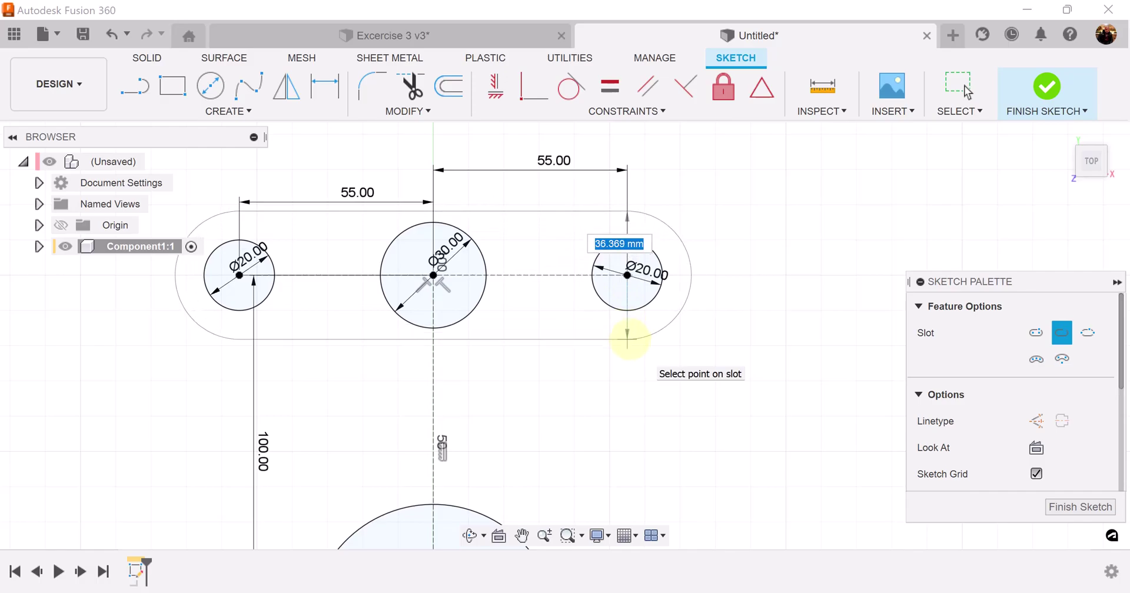
pyautogui.write('30')
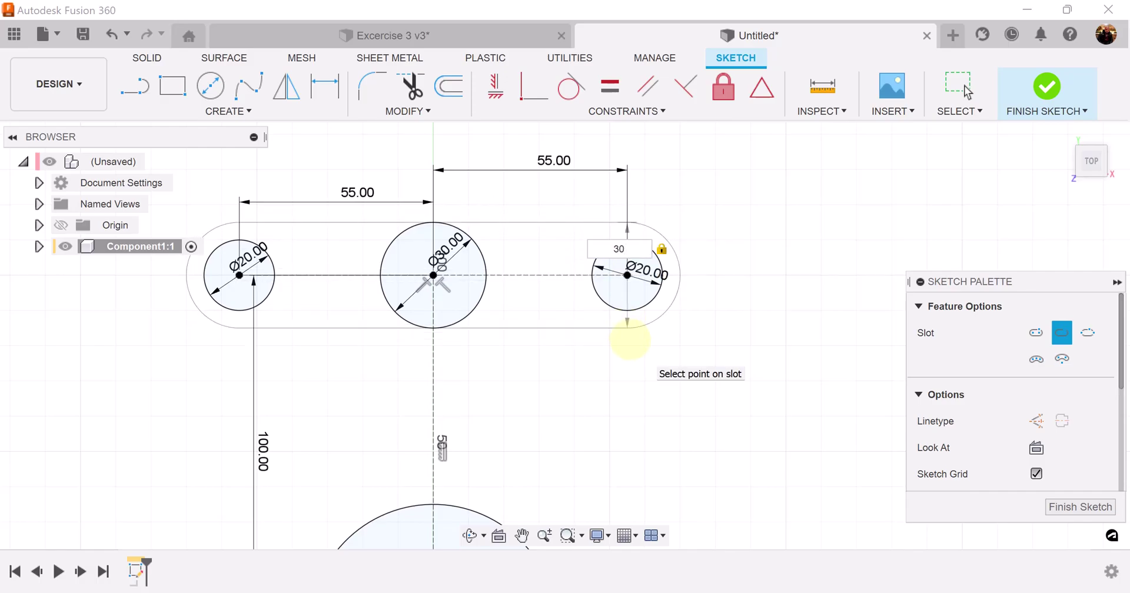
pyautogui.press('Return')
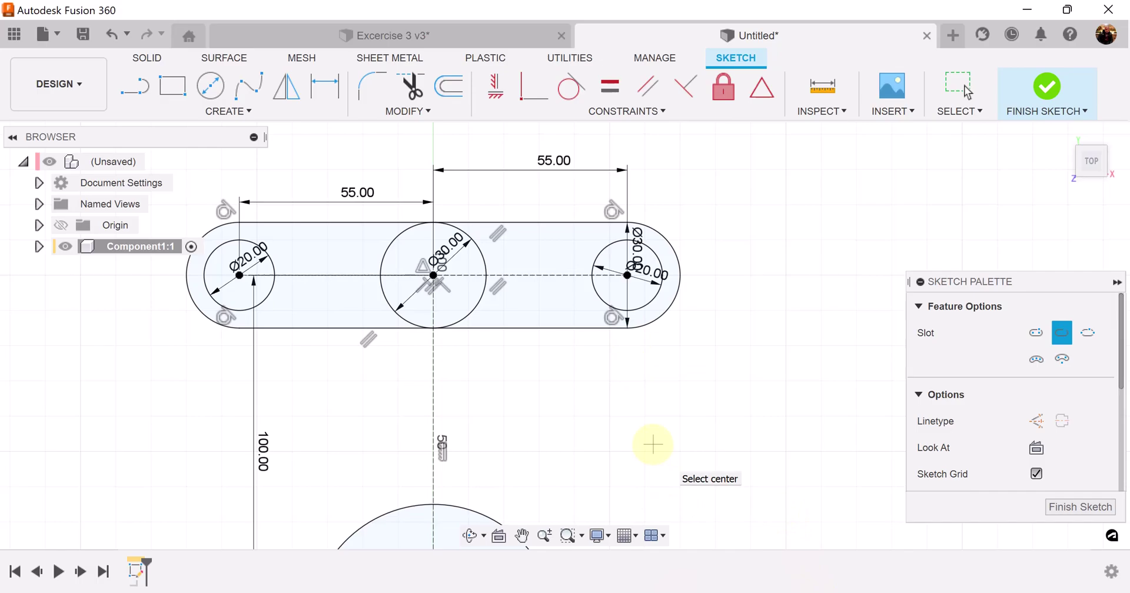
# Draw two lines from opposite sides of the 70 mm circle, tangent to it, up to the slot's lower edge
pyautogui.scroll(-2, 650, 440)
pyautogui.moveTo(651, 441)
pyautogui.mouseDown(button='middle')
pyautogui.moveTo(681, 409)
pyautogui.moveTo(663, 351)
pyautogui.mouseUp(button='middle')
pyautogui.scroll(-1, 662, 351)
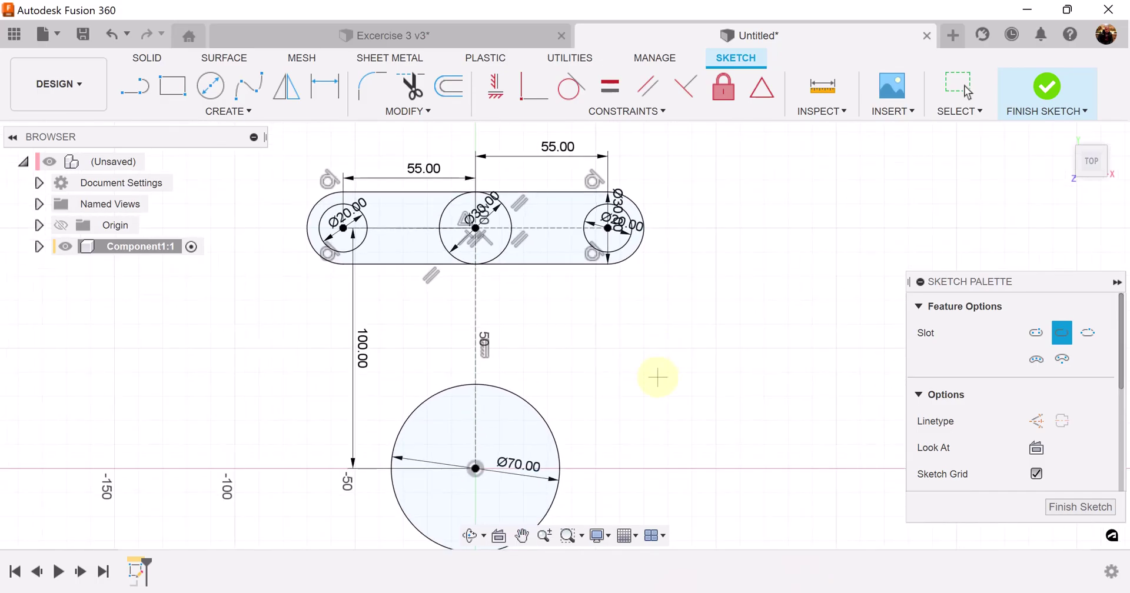
pyautogui.click(135, 86)
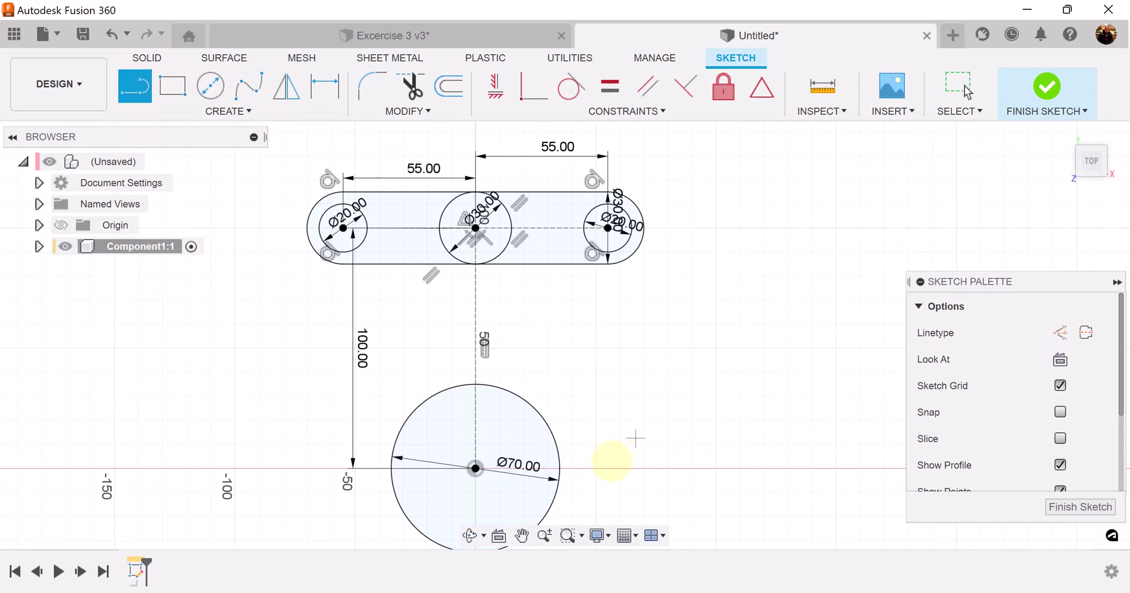
pyautogui.click(559, 469)
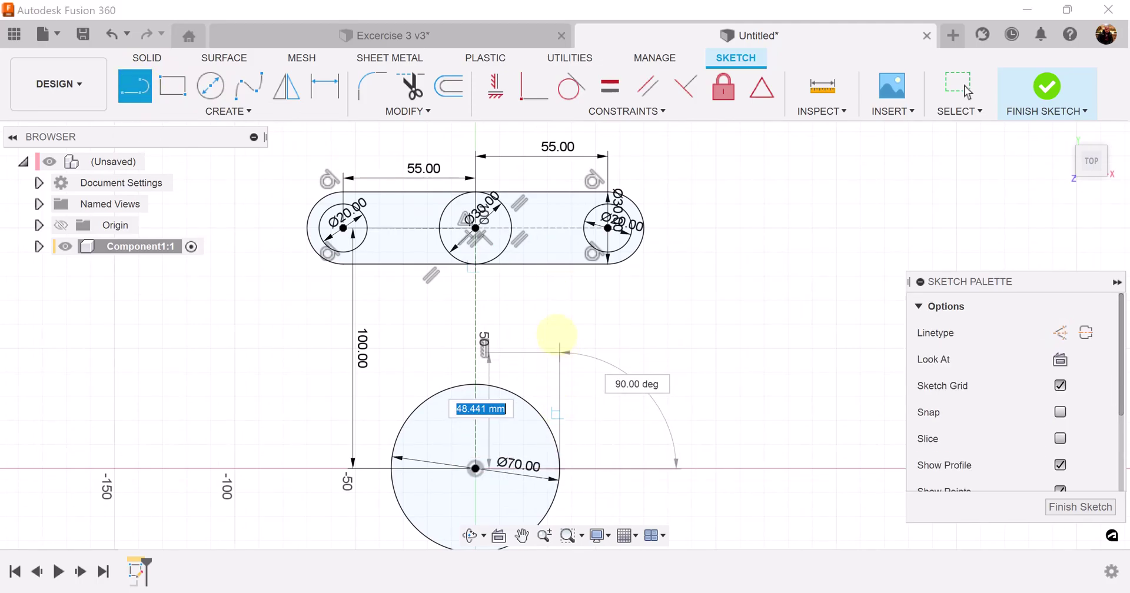
pyautogui.click(561, 263)
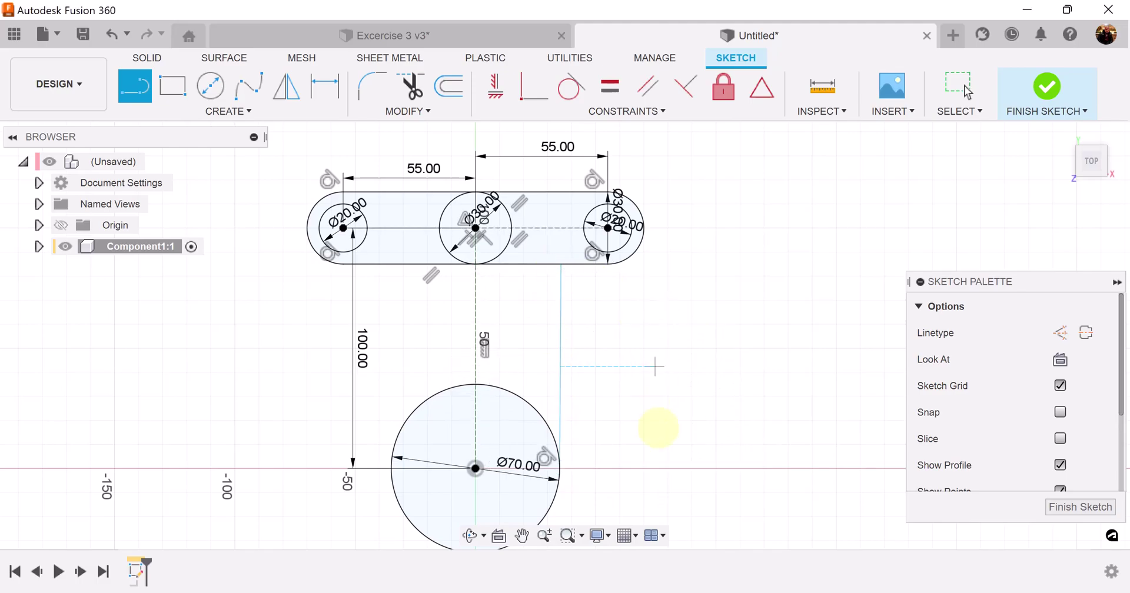
pyautogui.click(392, 469)
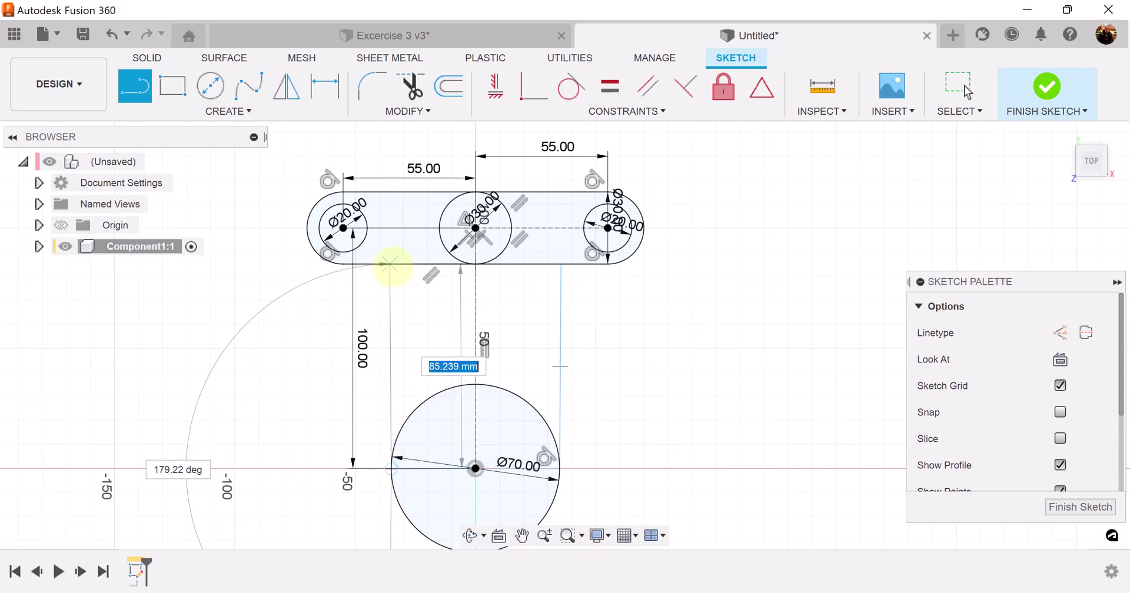
pyautogui.click(388, 265)
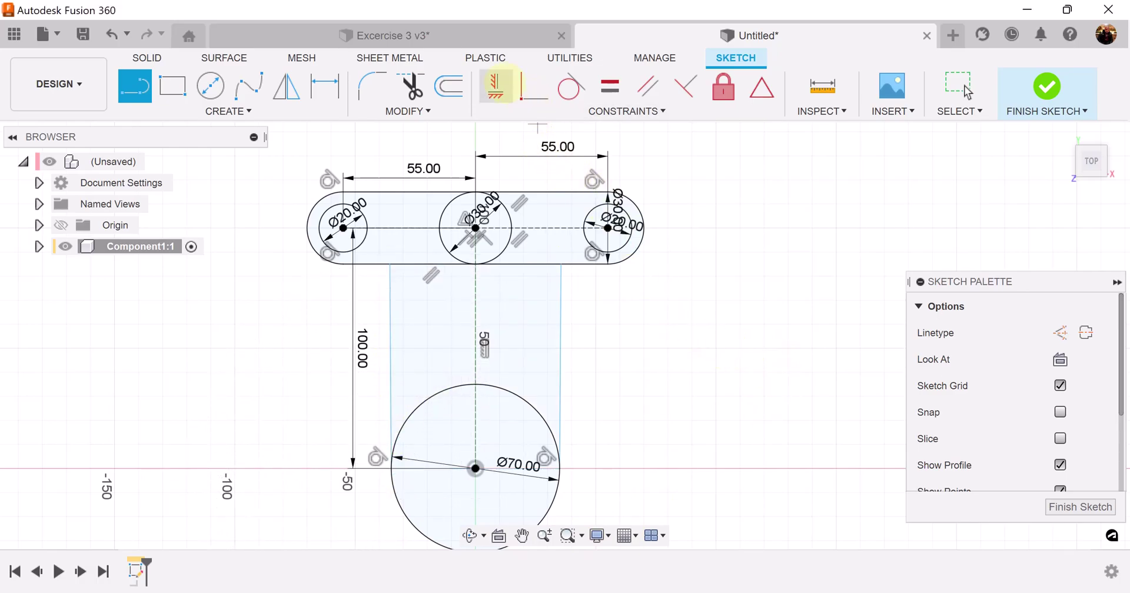
# Constrain both lines between the 70 mm circle and the slot to be vertical, and finish the sketch
pyautogui.click(496, 85)
pyautogui.click(558, 307)
pyautogui.click(390, 339)
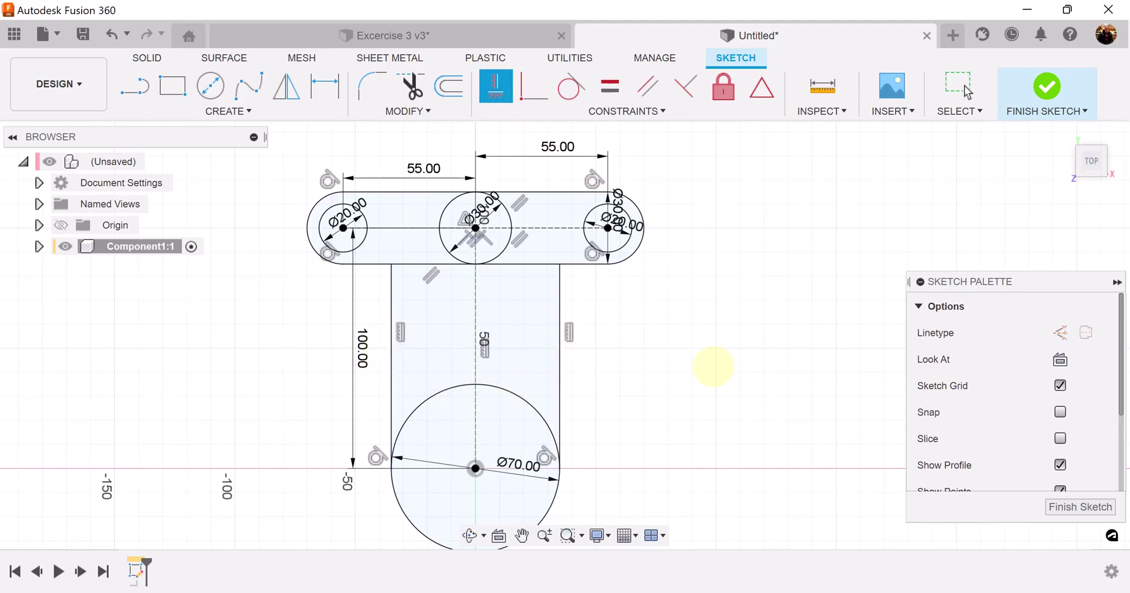
pyautogui.scroll(5, 568, 462)
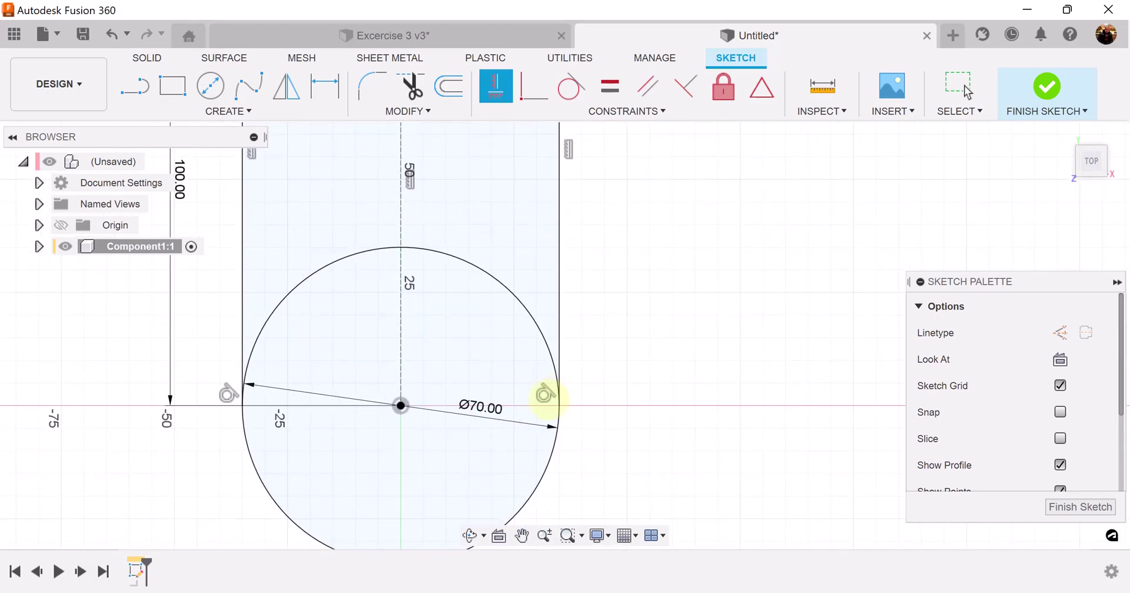
pyautogui.scroll(-7, 585, 434)
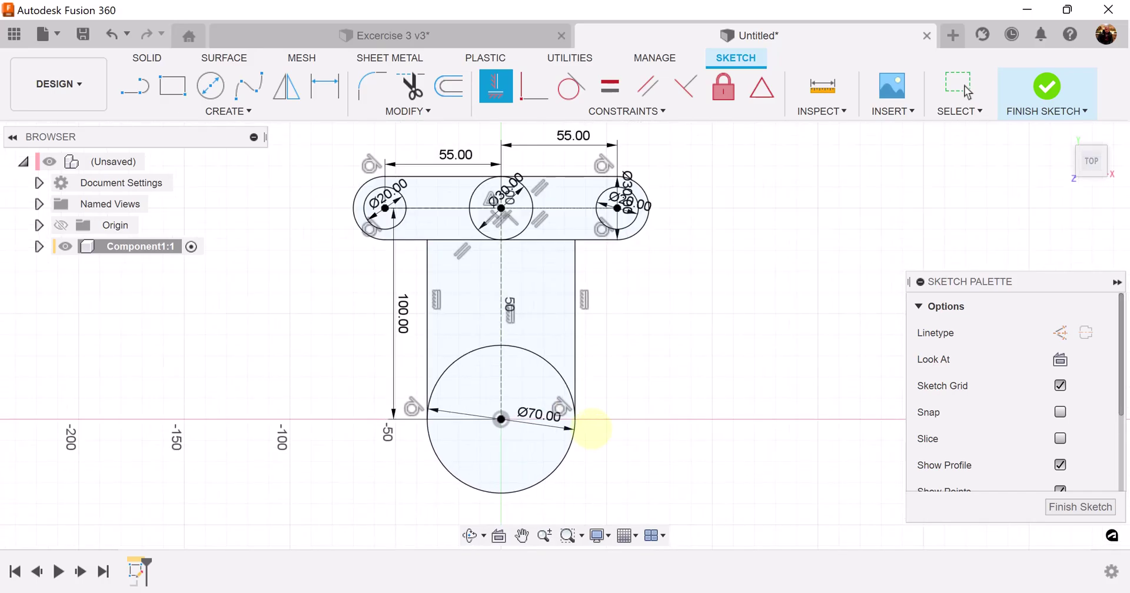
pyautogui.moveTo(688, 401); pyautogui.dragTo(643, 404, button='middle')
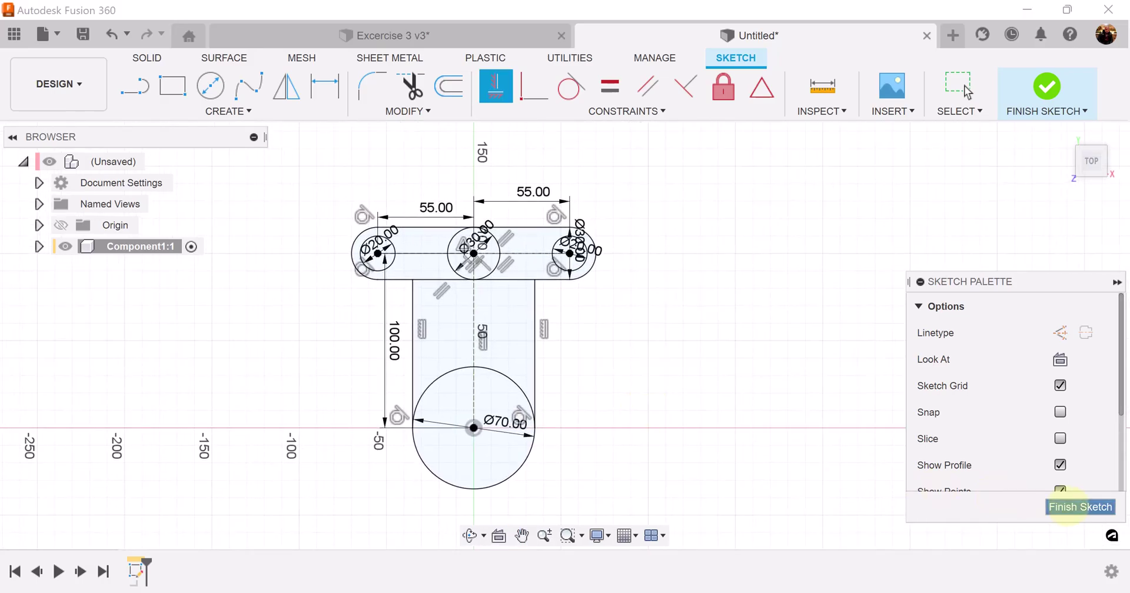
pyautogui.click(1068, 507)
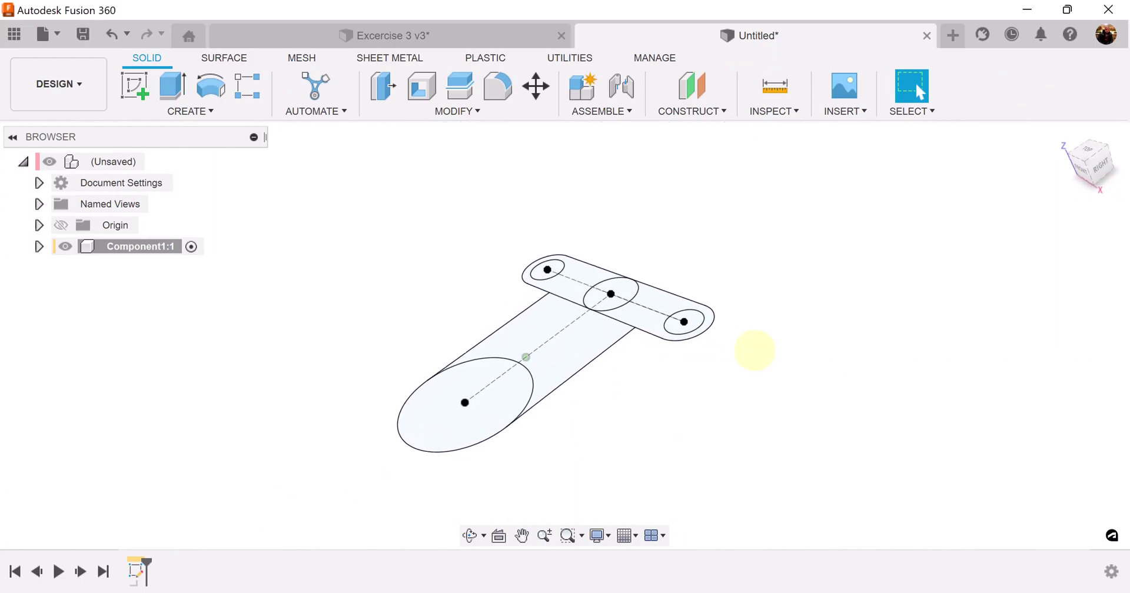
# Extrude all base profiles except the two 20 mm circles 7 mm as a new body
pyautogui.click(173, 86)
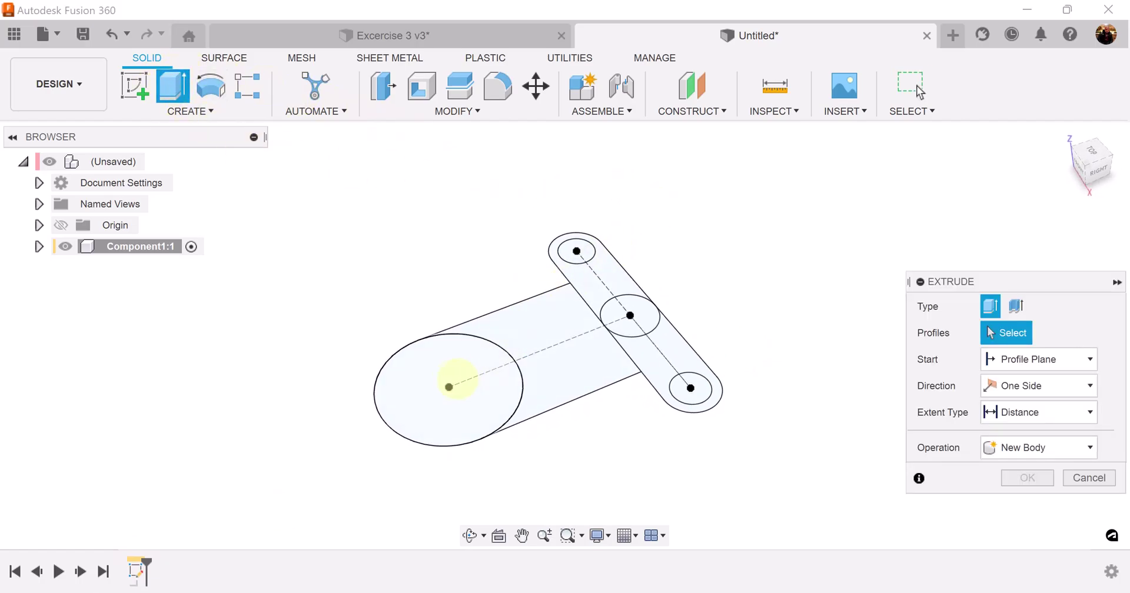
pyautogui.click(409, 372)
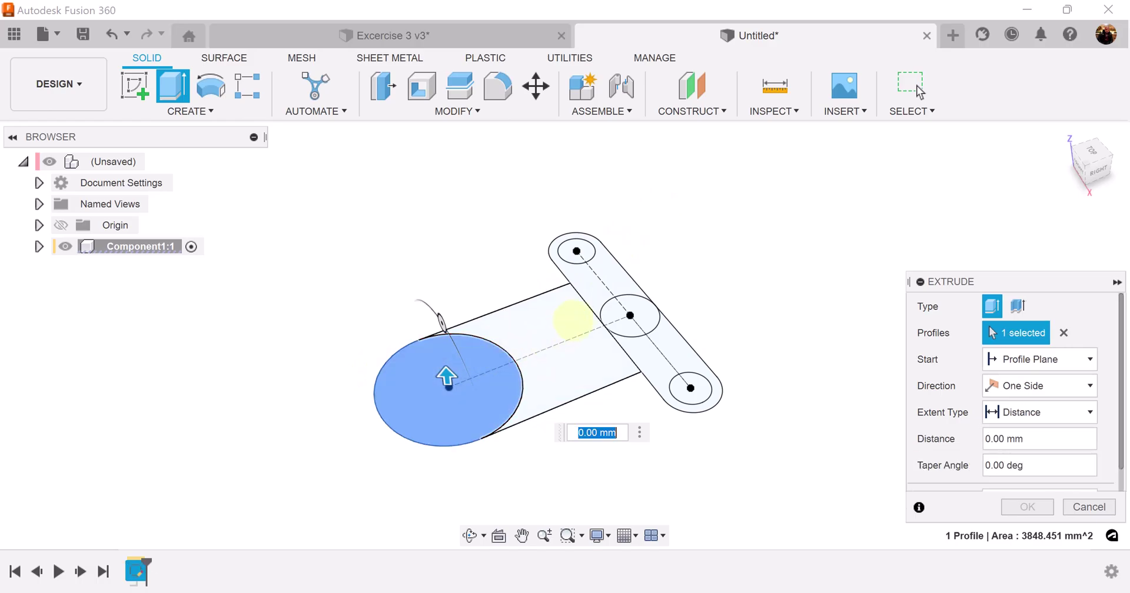
pyautogui.click(576, 321)
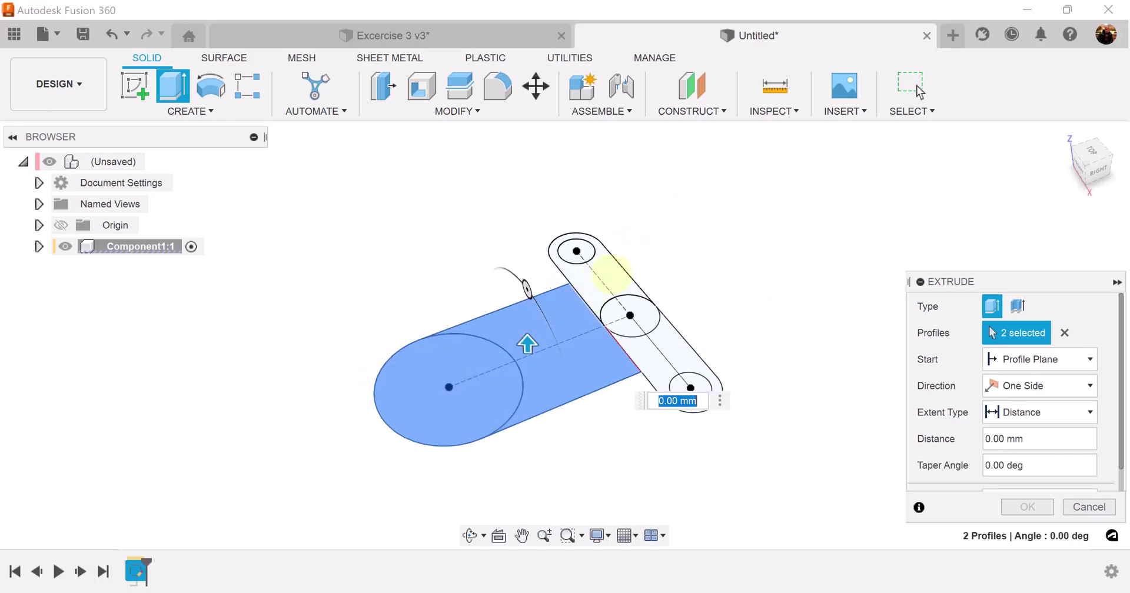
pyautogui.click(612, 271)
pyautogui.click(671, 347)
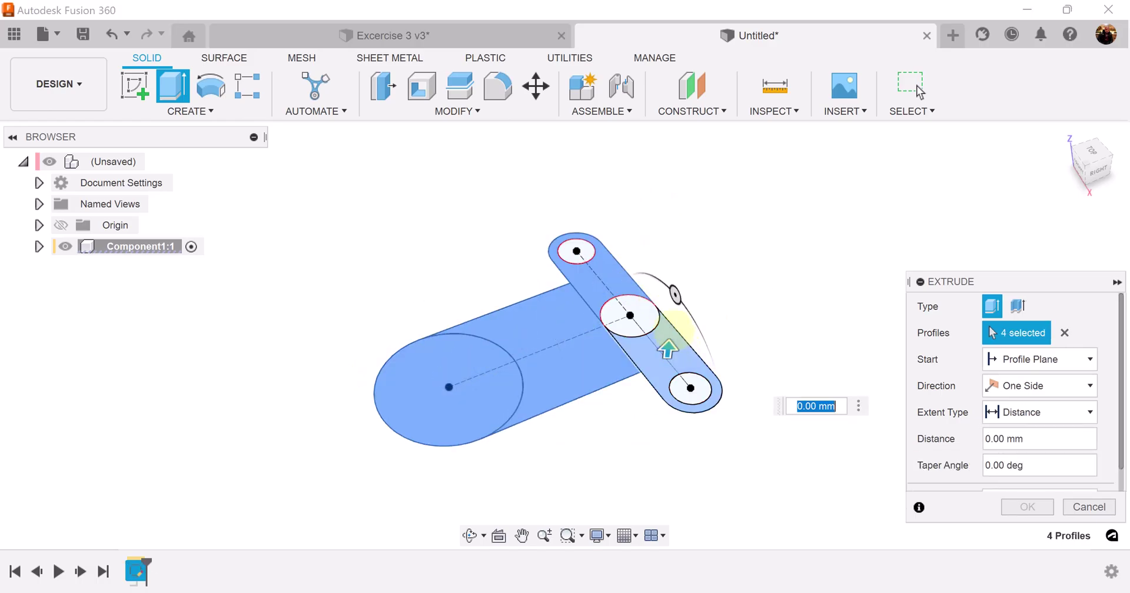
pyautogui.click(644, 315)
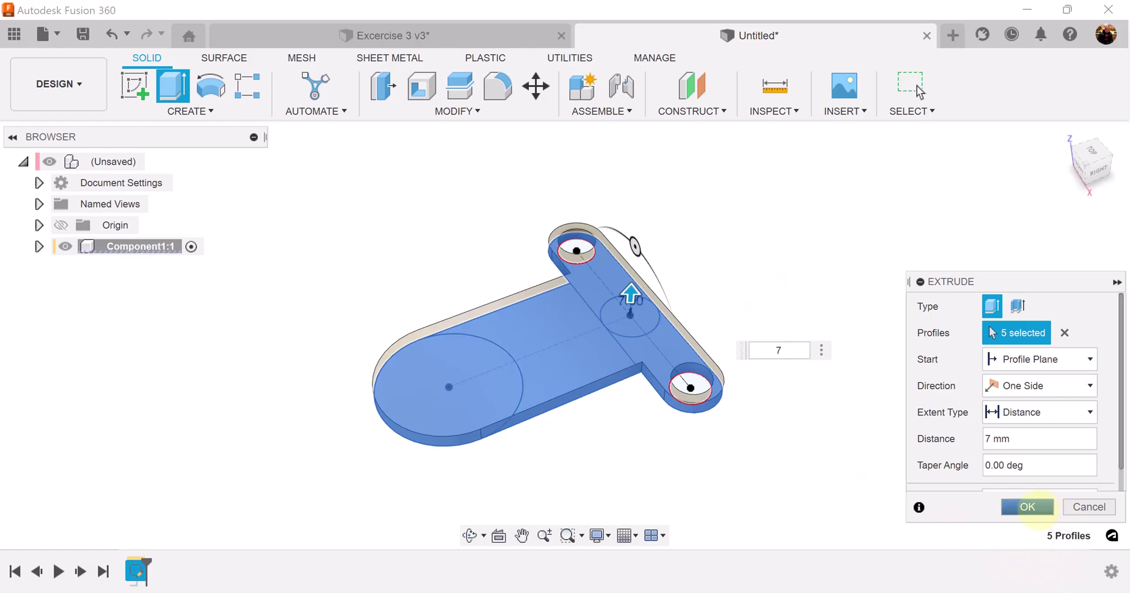
pyautogui.click(1029, 507)
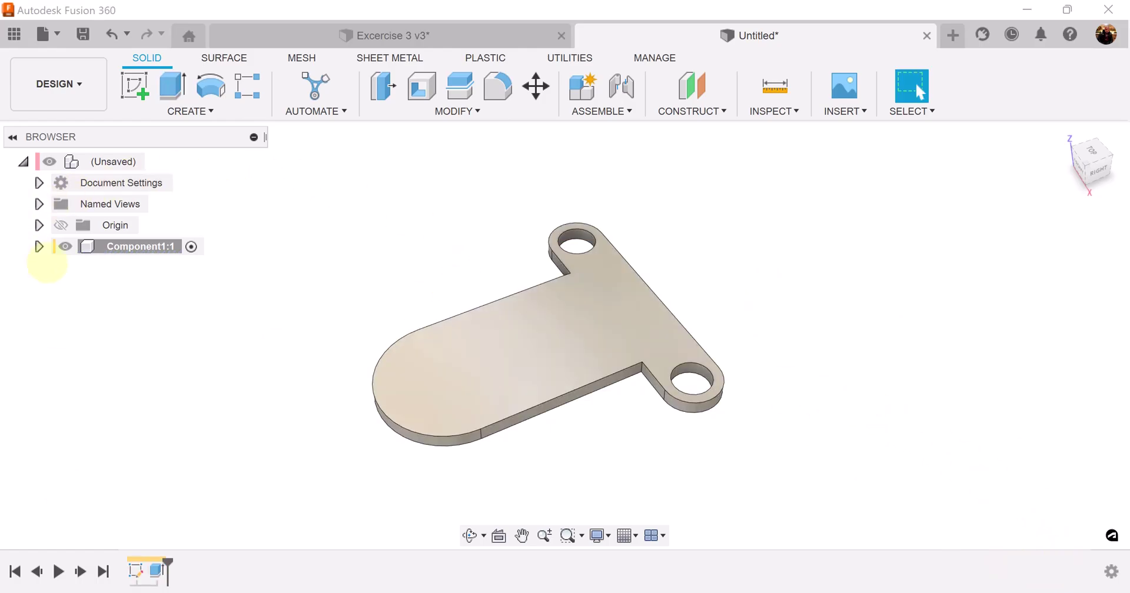
# Check the base details on the finished Excercise 3 v3 model and show the base sketch of Component1 in the new design
pyautogui.click(39, 246)
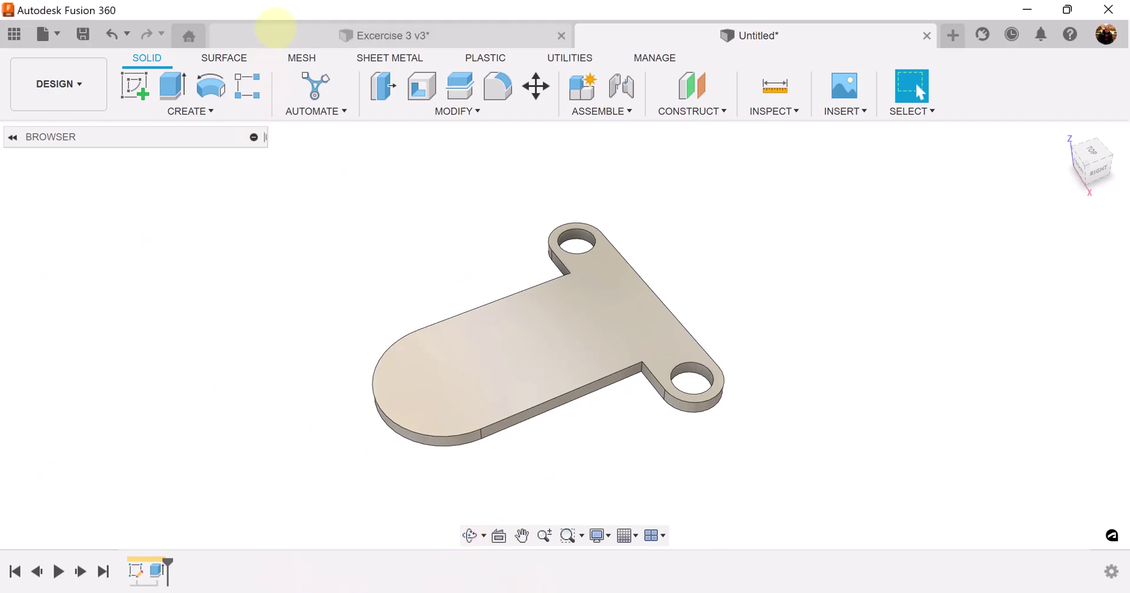
pyautogui.click(272, 34)
pyautogui.keyDown('shift'); pyautogui.moveTo(693, 235); pyautogui.dragTo(732, 300, button='middle'); pyautogui.keyUp('shift')
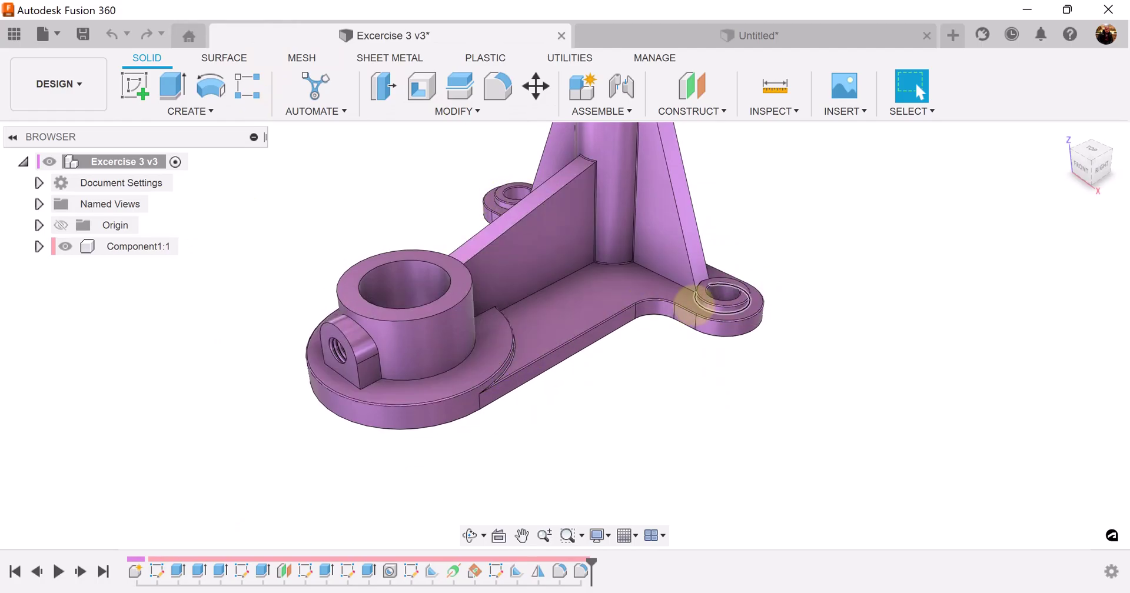
pyautogui.click(741, 33)
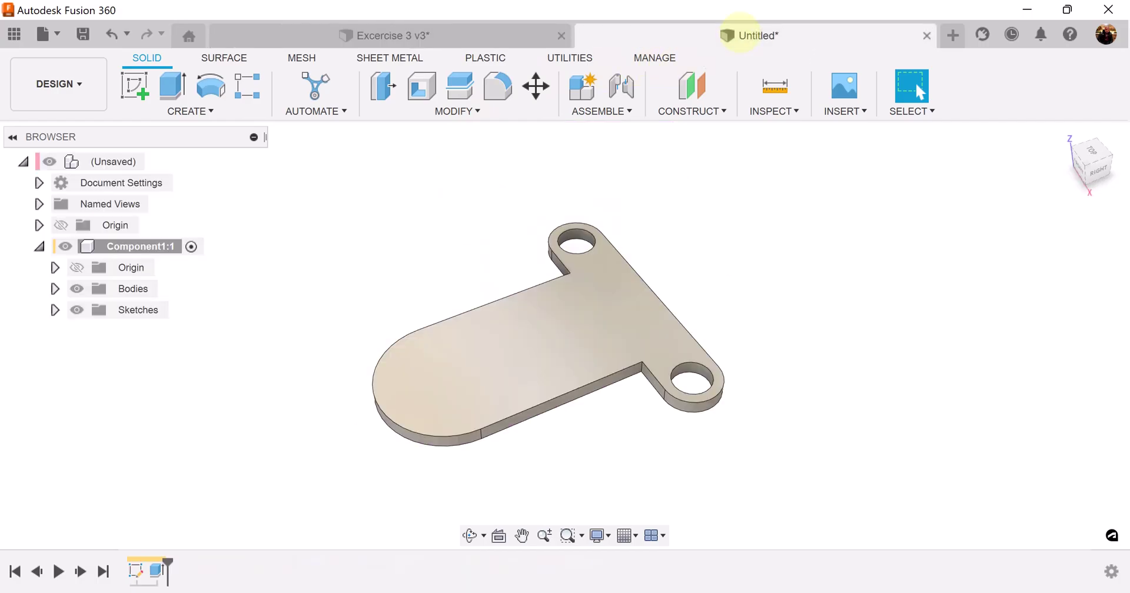
pyautogui.click(55, 309)
pyautogui.click(93, 330)
pyautogui.keyDown('shift'); pyautogui.moveTo(936, 398); pyautogui.dragTo(859, 330, button='middle'); pyautogui.keyUp('shift')
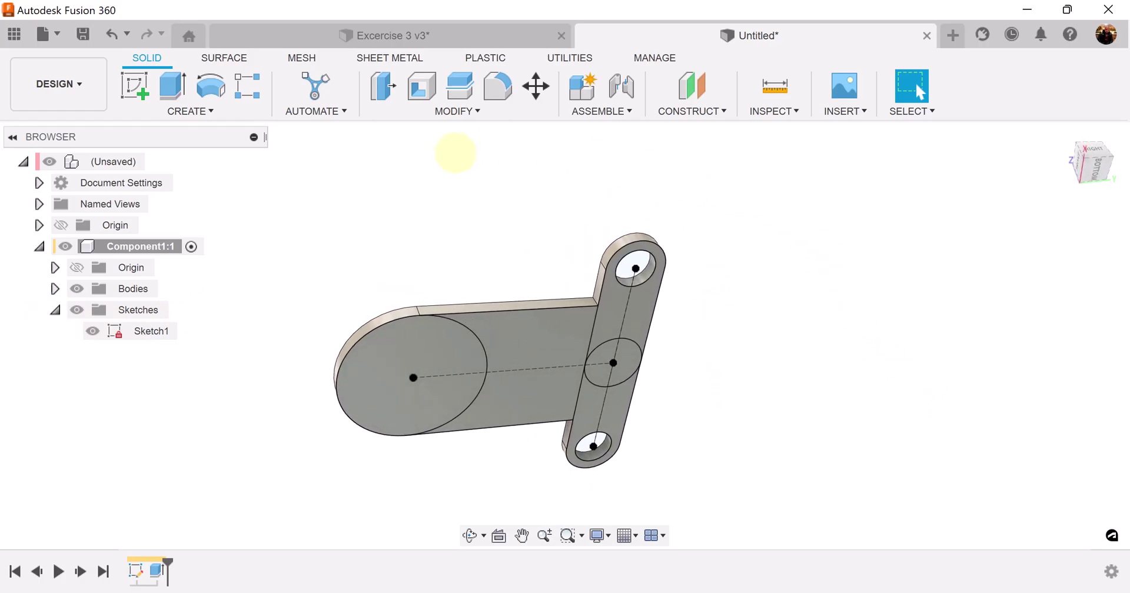
# Extrude the 70 mm circle and the two 20 mm circles 10 mm and join them to the base body
pyautogui.click(171, 87)
pyautogui.click(396, 340)
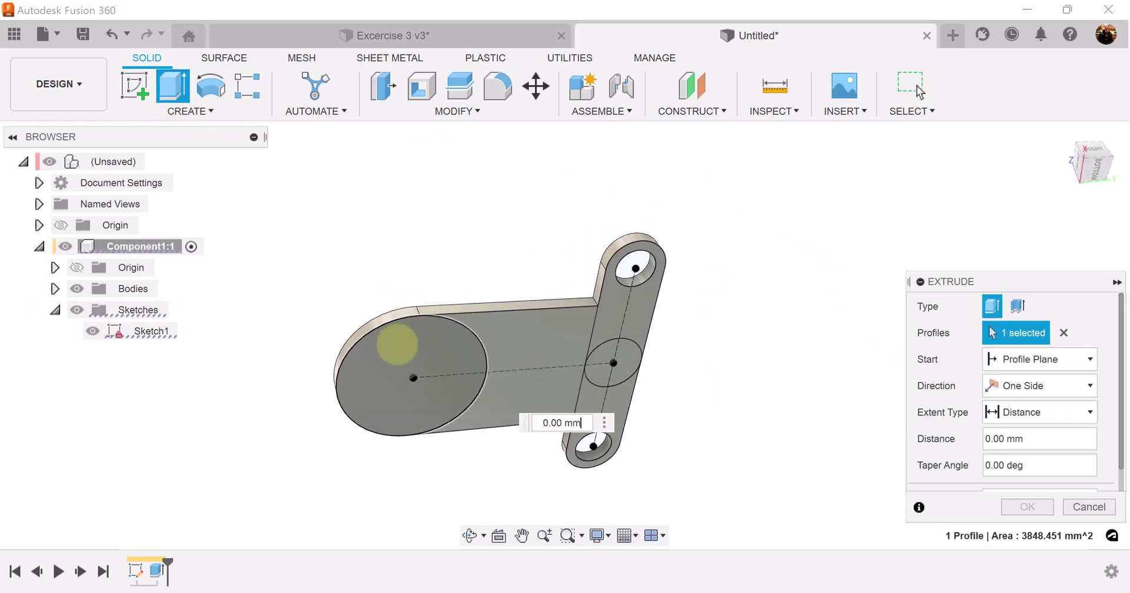
pyautogui.click(634, 265)
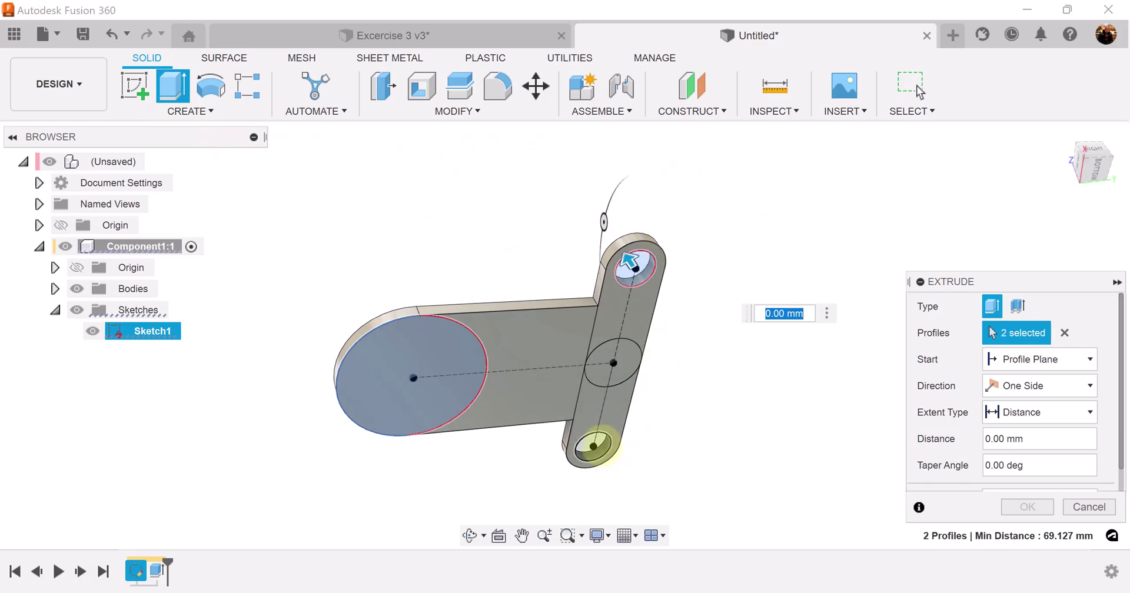
pyautogui.click(591, 443)
pyautogui.keyDown('shift'); pyautogui.moveTo(759, 395); pyautogui.dragTo(758, 373, button='middle'); pyautogui.keyUp('shift')
pyautogui.write('10')
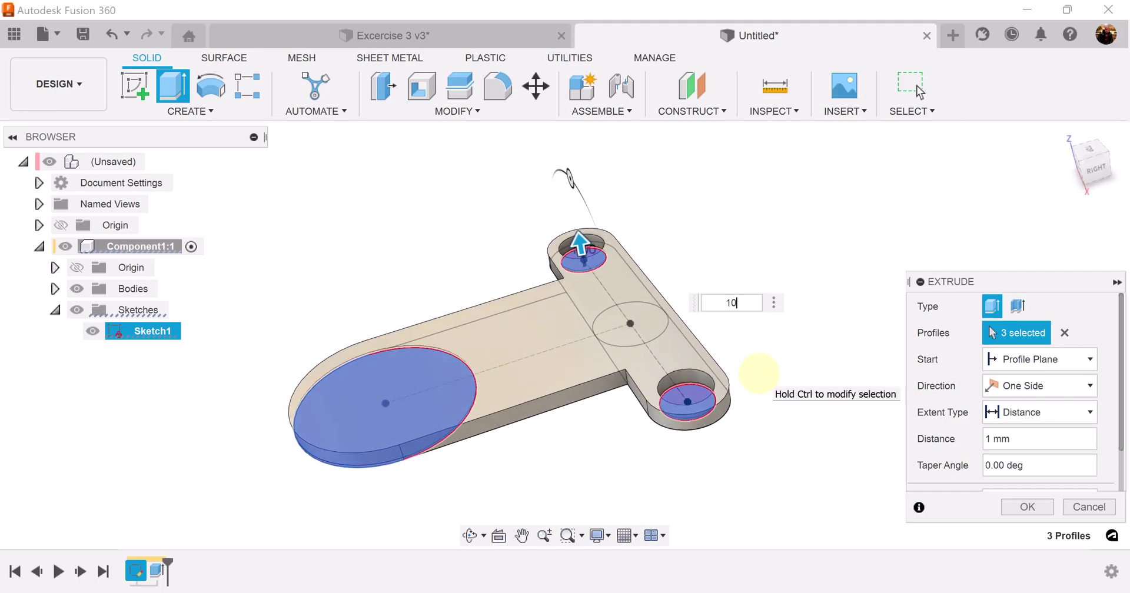
pyautogui.scroll(-1, 1058, 478)
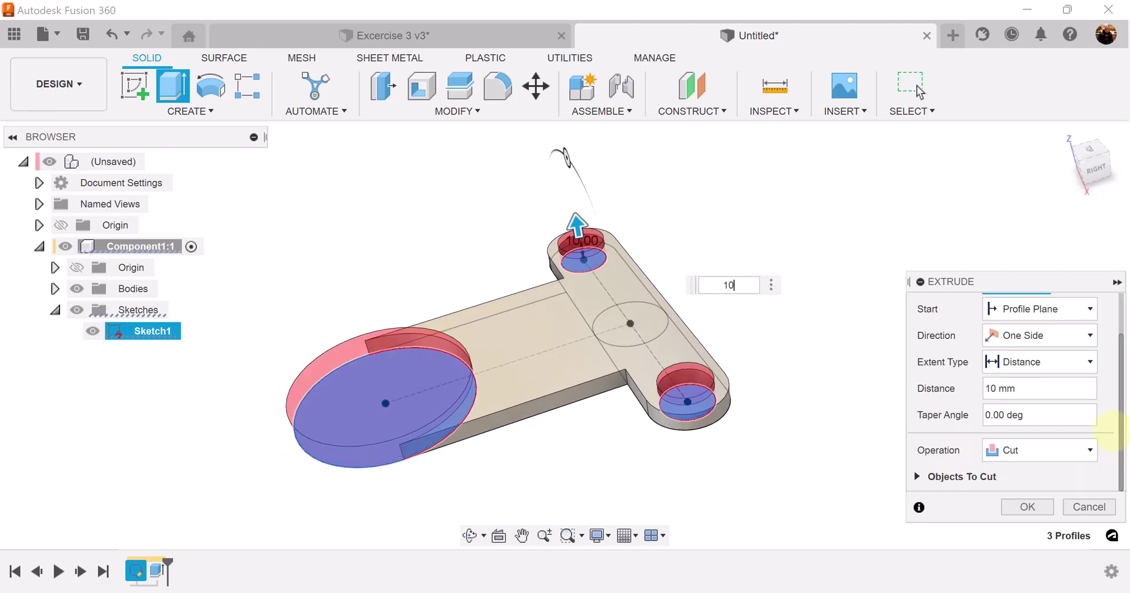
pyautogui.click(1059, 450)
pyautogui.click(1042, 473)
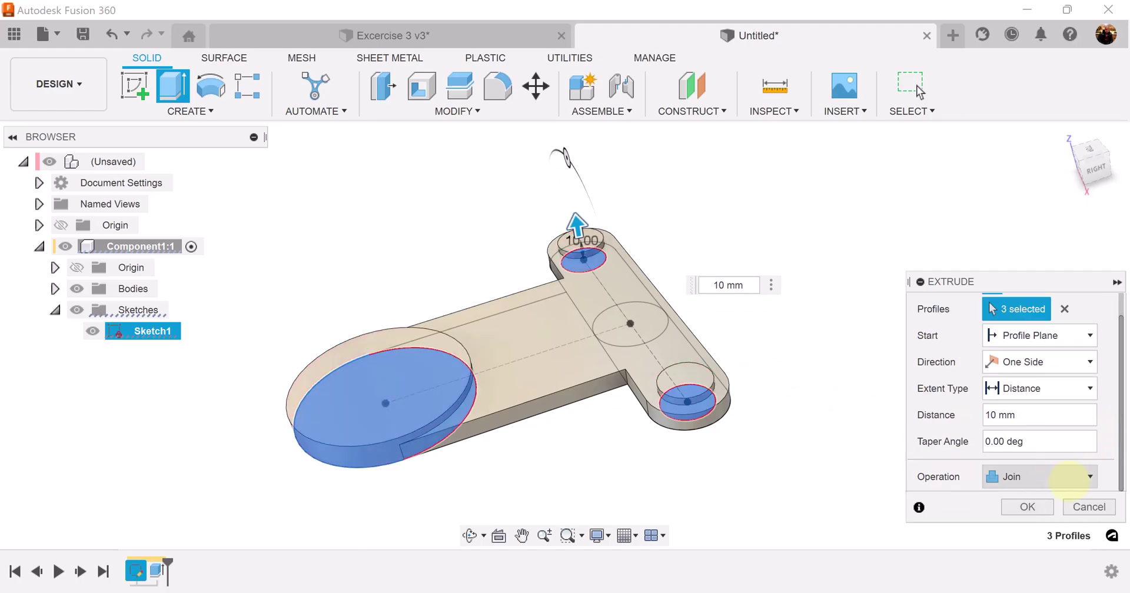
pyautogui.click(1027, 506)
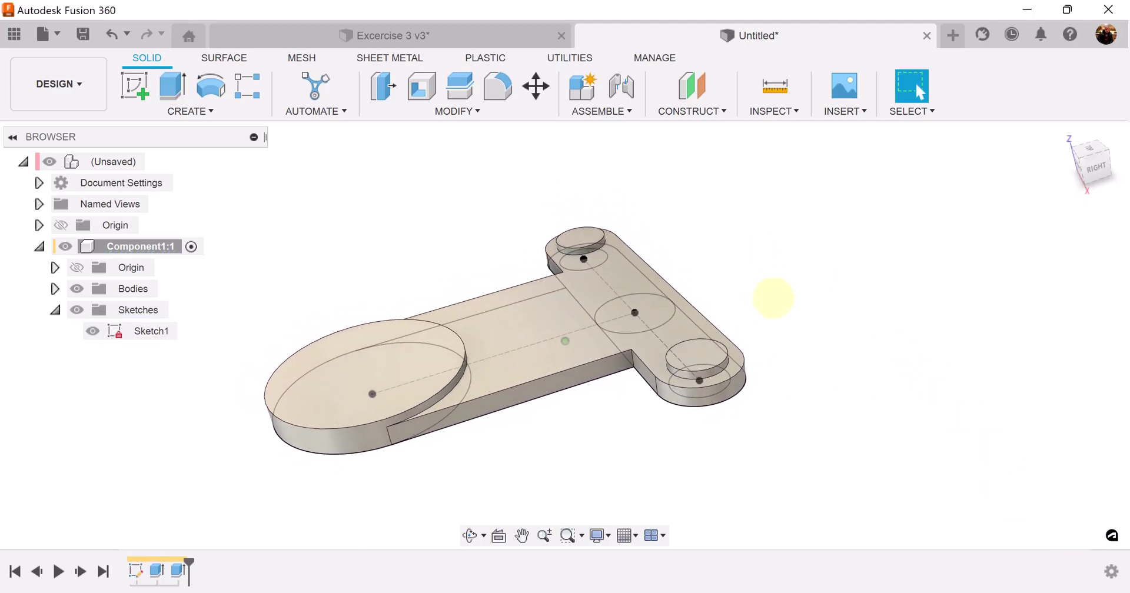
# Extrude the middle circle of the slot 88 mm upward and join it to the base
pyautogui.click(406, 32)
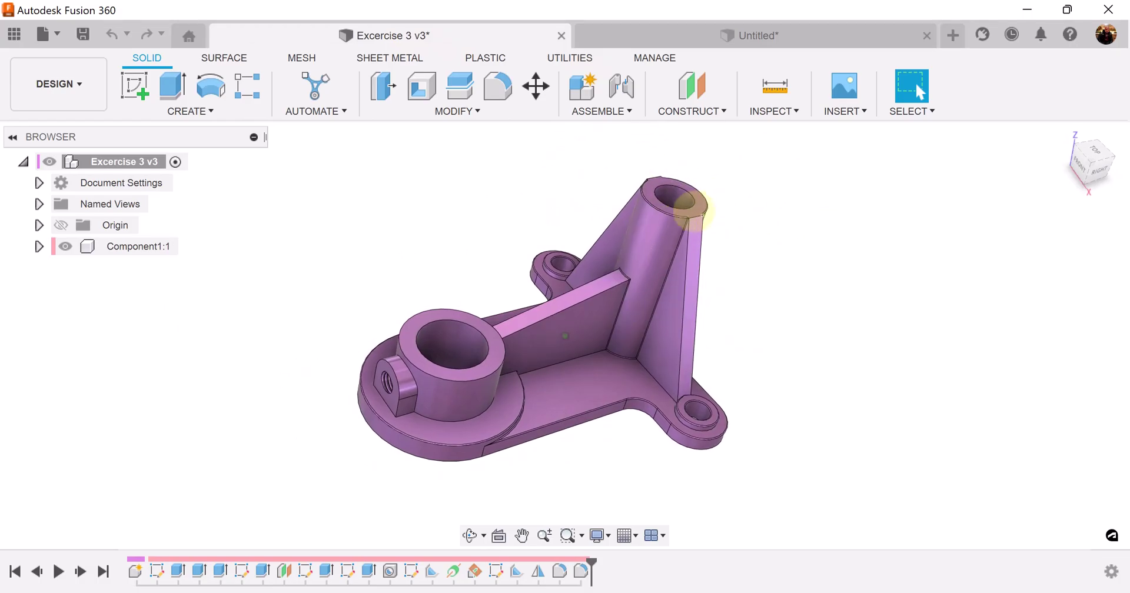
pyautogui.click(791, 35)
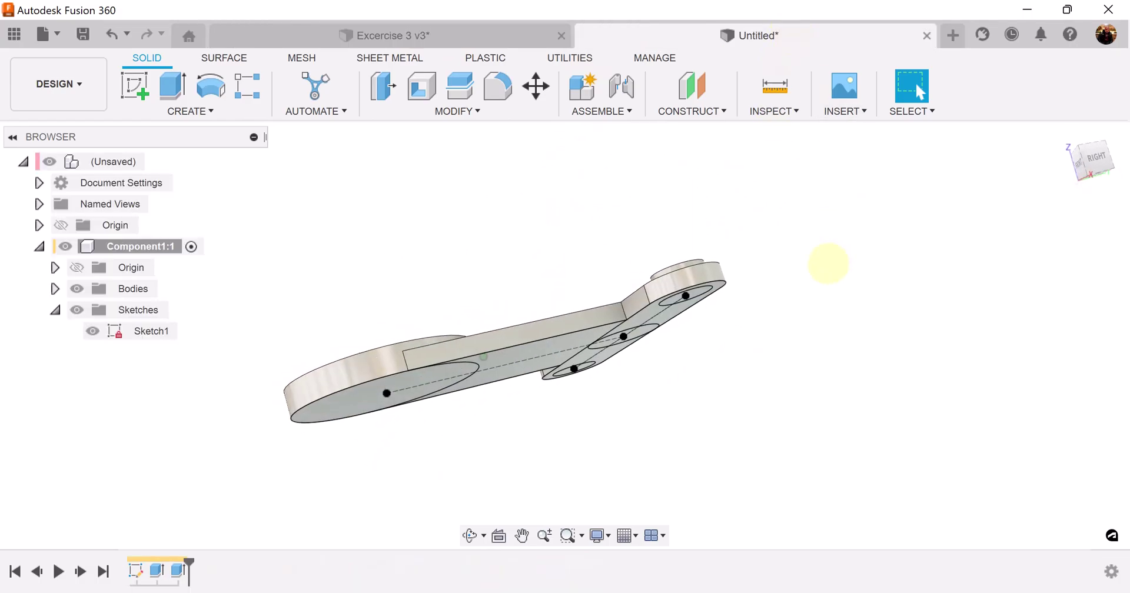
pyautogui.click(172, 85)
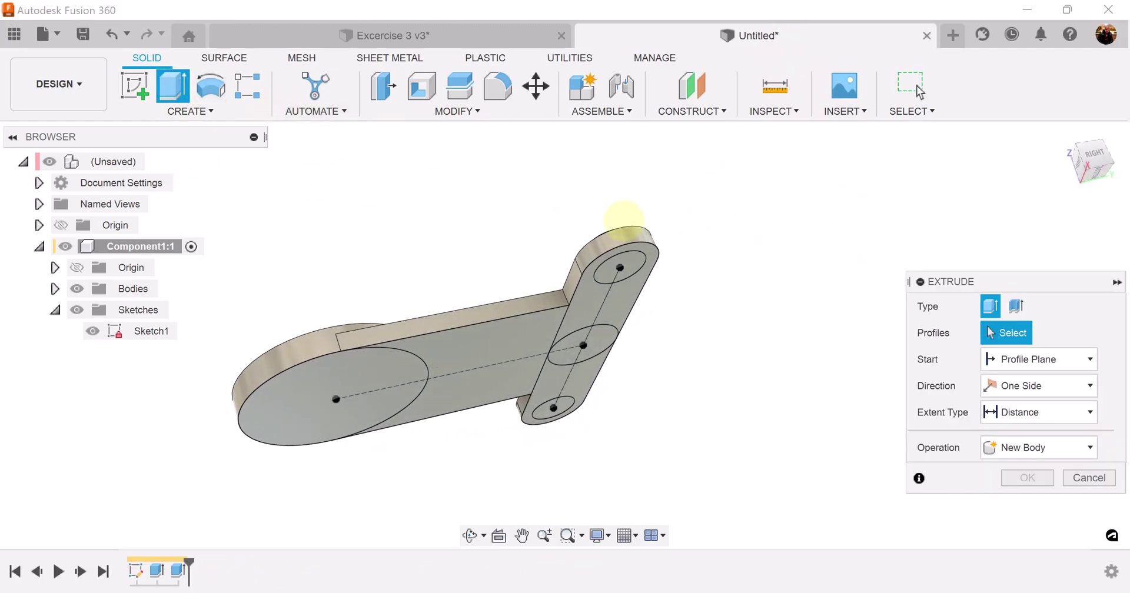
pyautogui.click(596, 341)
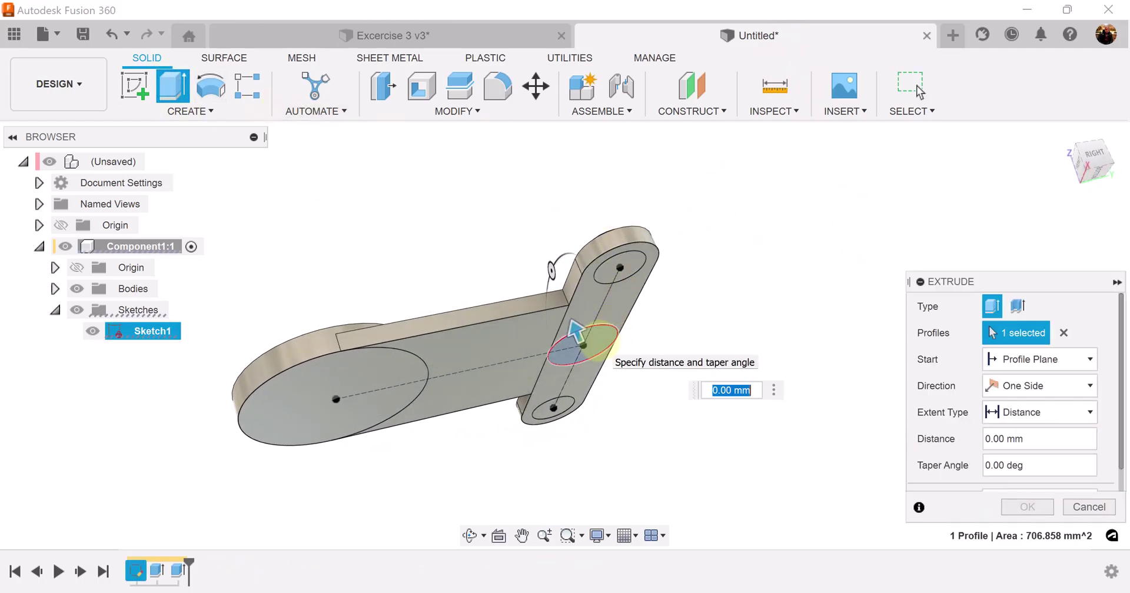
pyautogui.moveTo(757, 368)
pyautogui.keyDown('shift'); pyautogui.mouseDown(button='middle')
pyautogui.moveTo(765, 343)
pyautogui.moveTo(763, 362)
pyautogui.mouseUp(button='middle'); pyautogui.keyUp('shift')
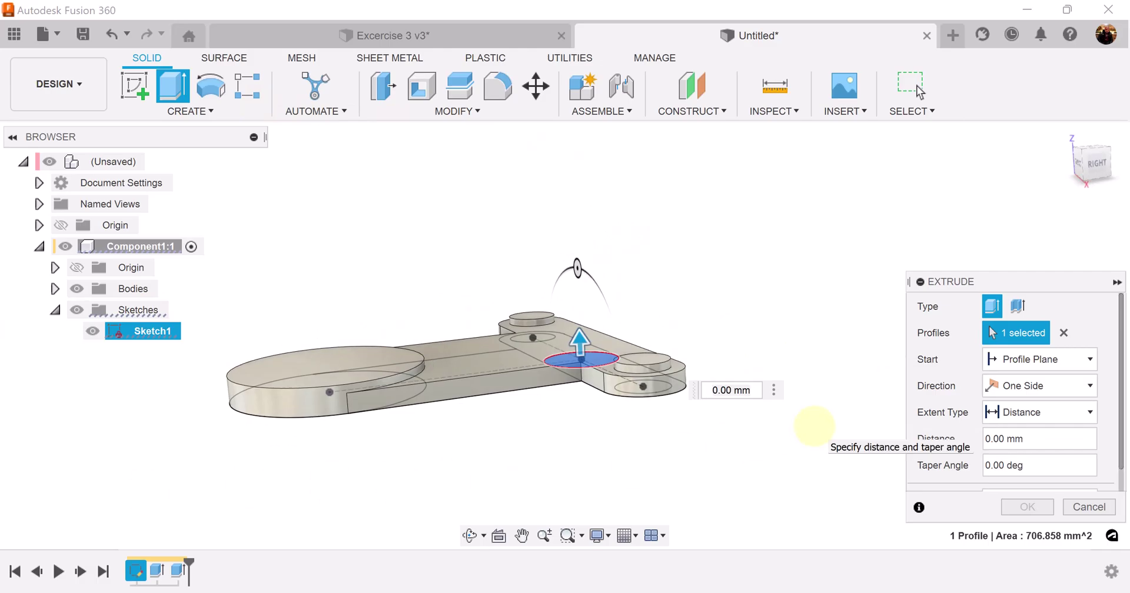
pyautogui.click(720, 389)
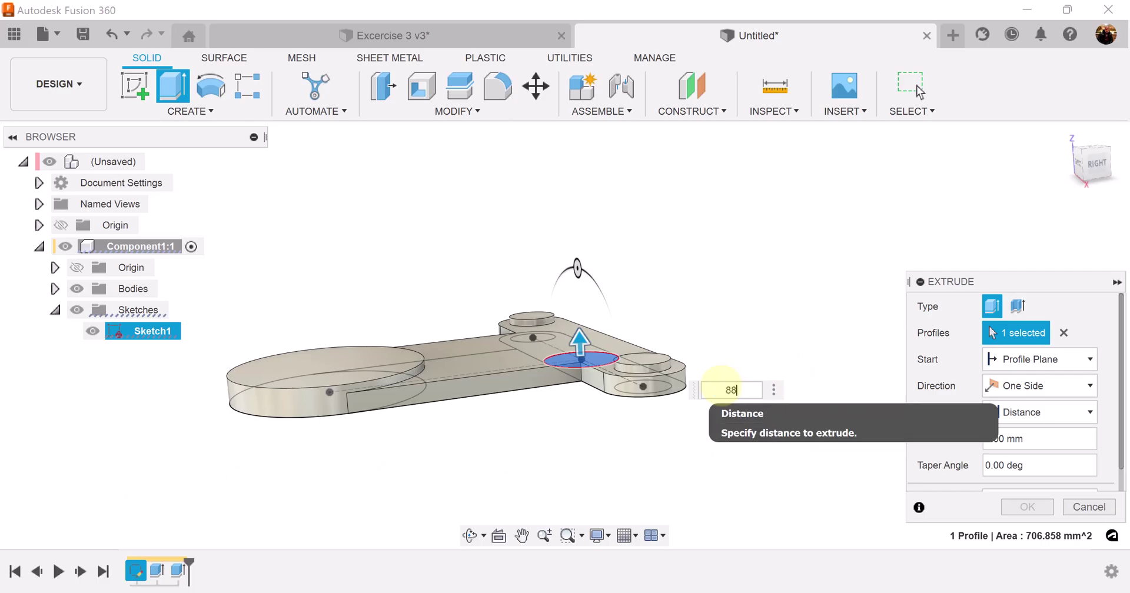
pyautogui.write('88')
pyautogui.press('Return')
pyautogui.scroll(-2, 1118, 477)
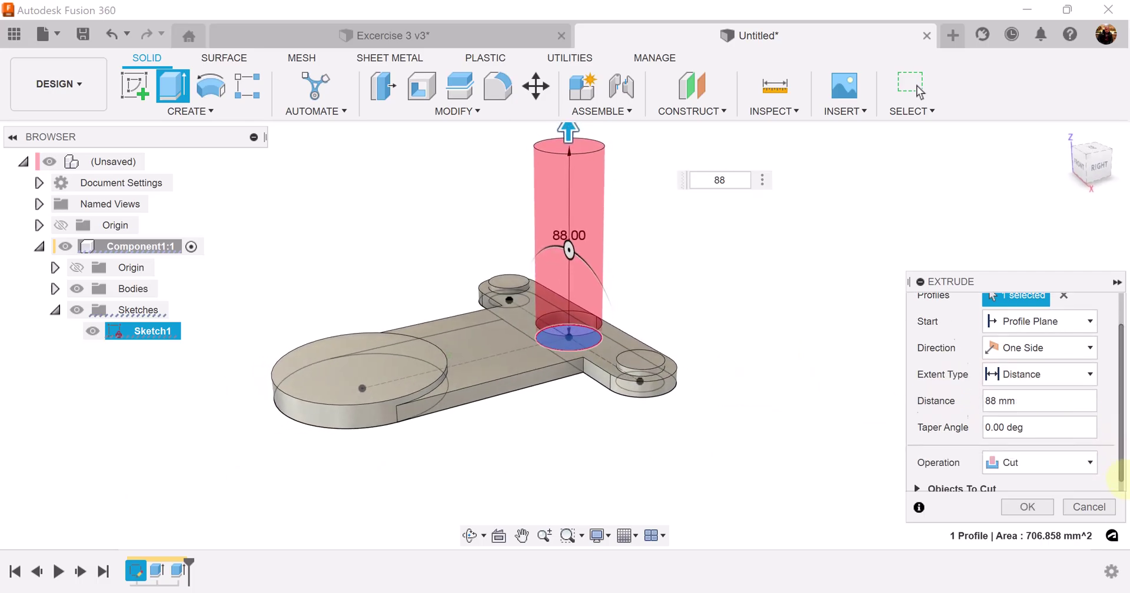
pyautogui.click(1088, 450)
pyautogui.click(1086, 472)
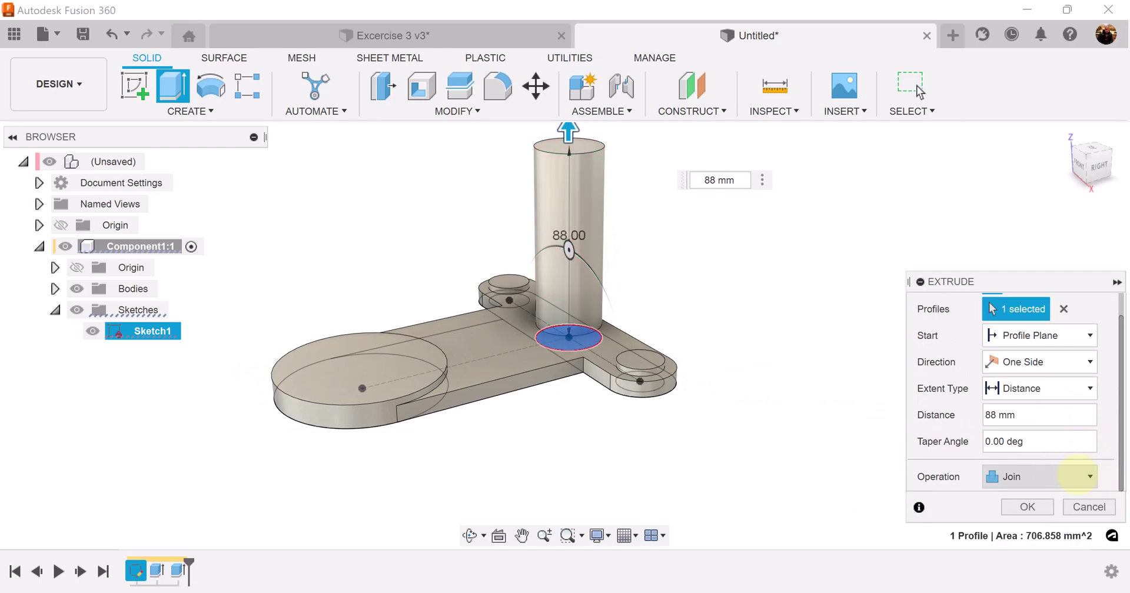
pyautogui.click(1027, 507)
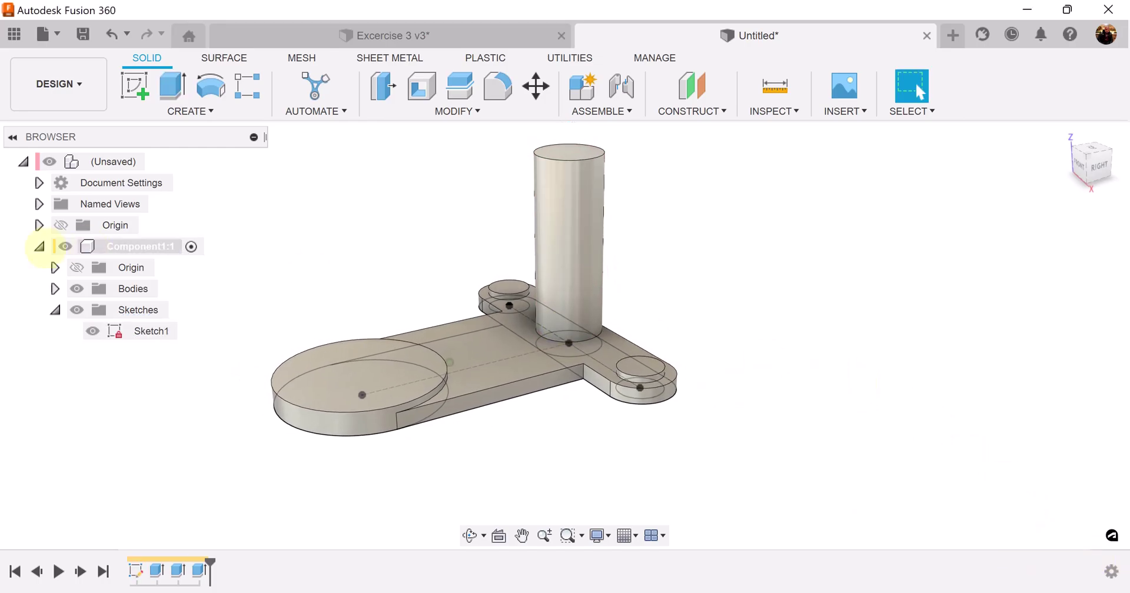
# Hide the base sketch and check the large boss on the finished Excercise 3 v3 model
pyautogui.click(93, 331)
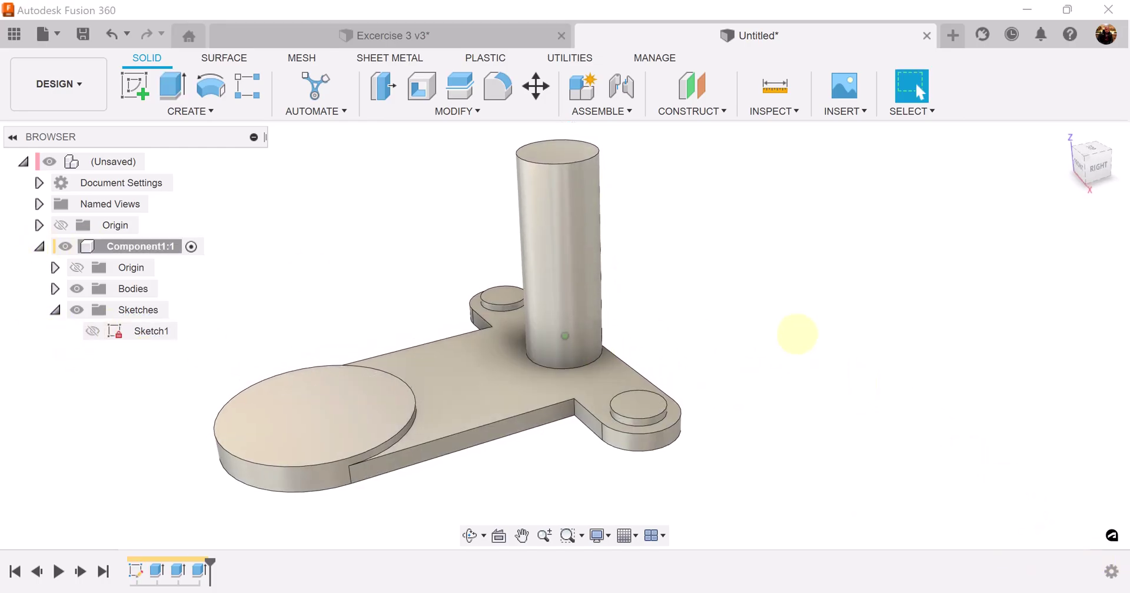
pyautogui.press('F6')
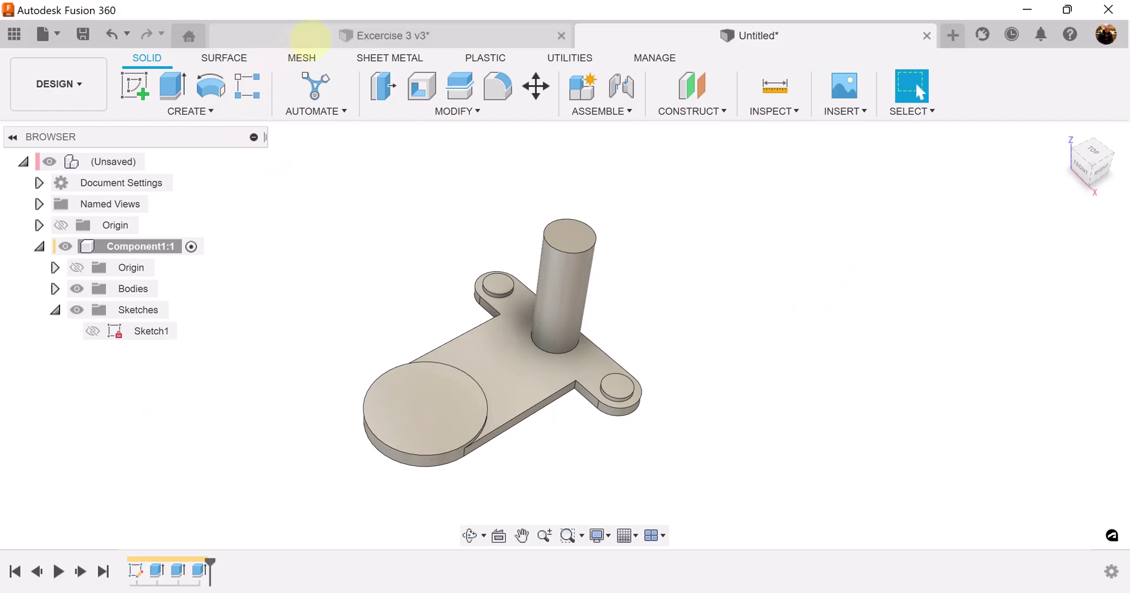
pyautogui.click(306, 30)
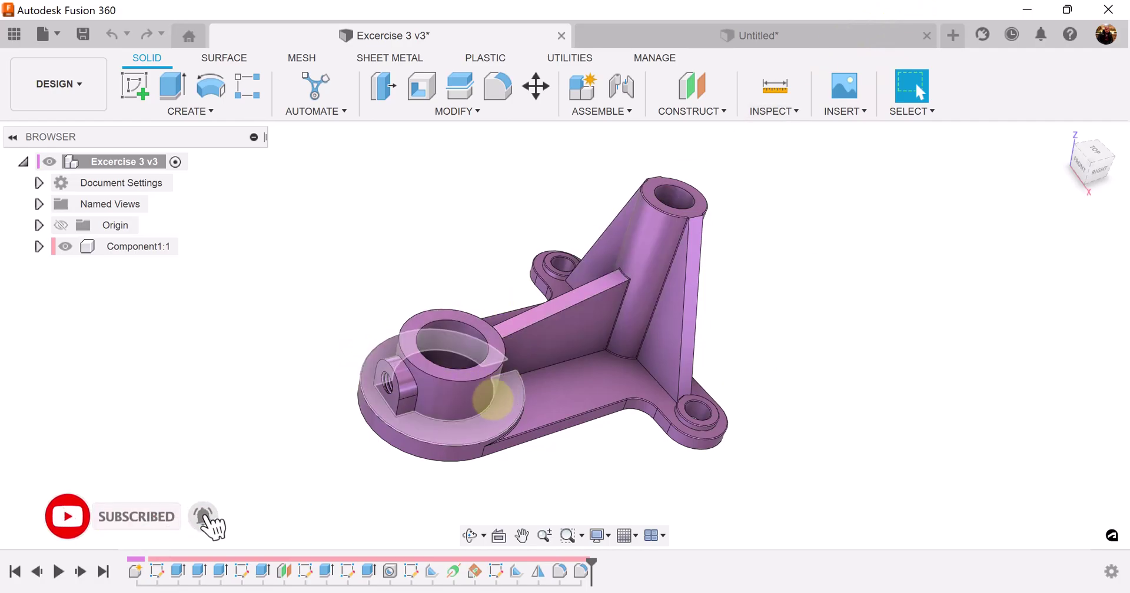
pyautogui.click(740, 35)
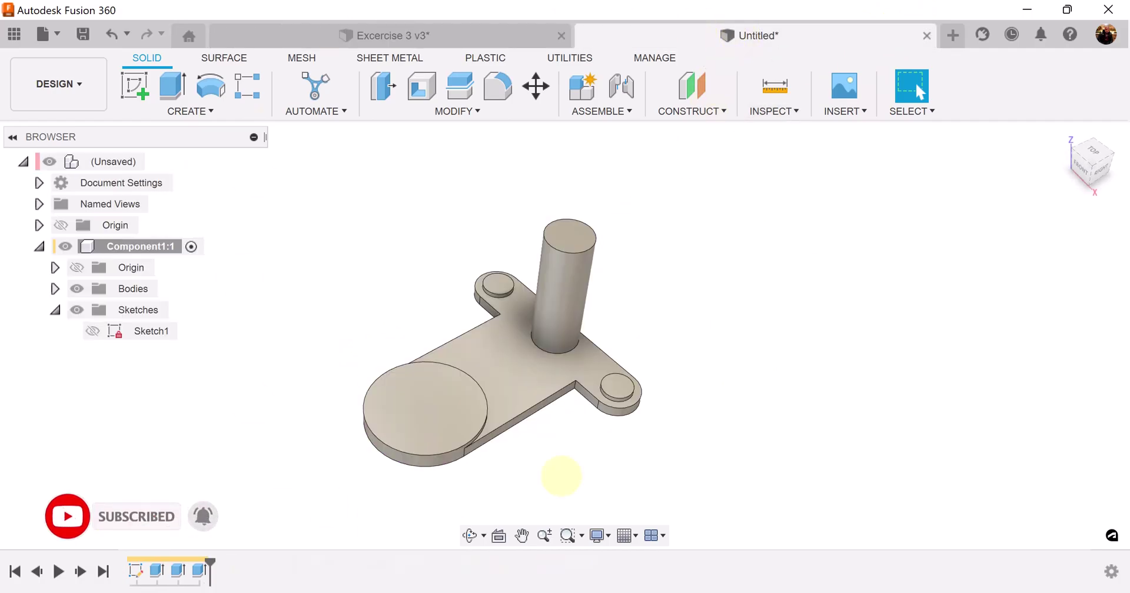
# Sketch a 44 mm diameter circle on the top face of the large round pad, centred on the origin, and finish the sketch
pyautogui.click(135, 86)
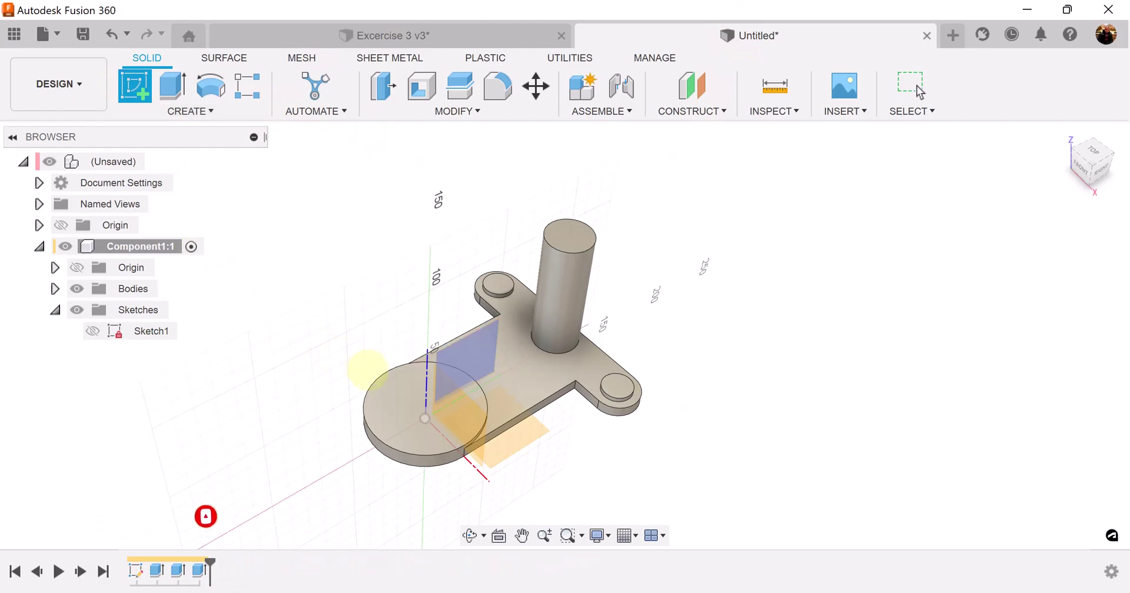
pyautogui.click(396, 416)
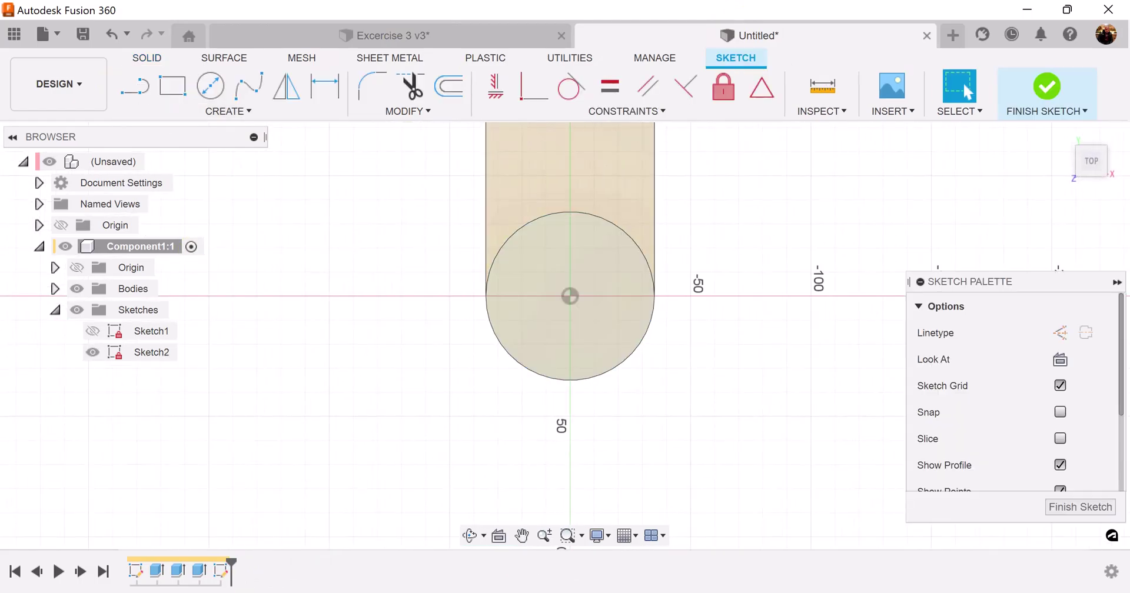
pyautogui.click(210, 86)
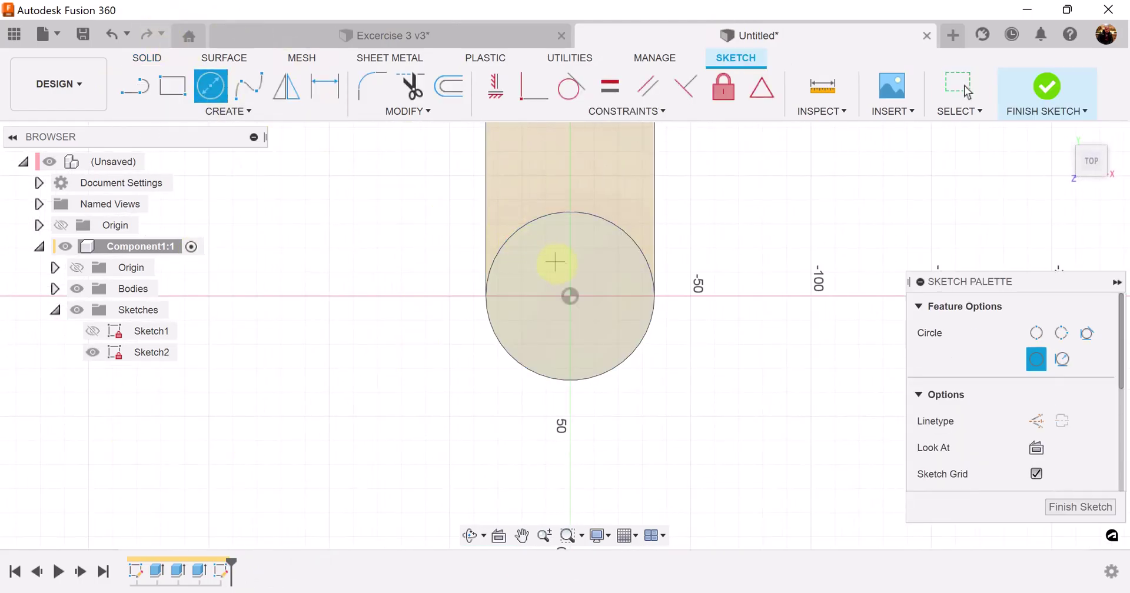
pyautogui.click(570, 296)
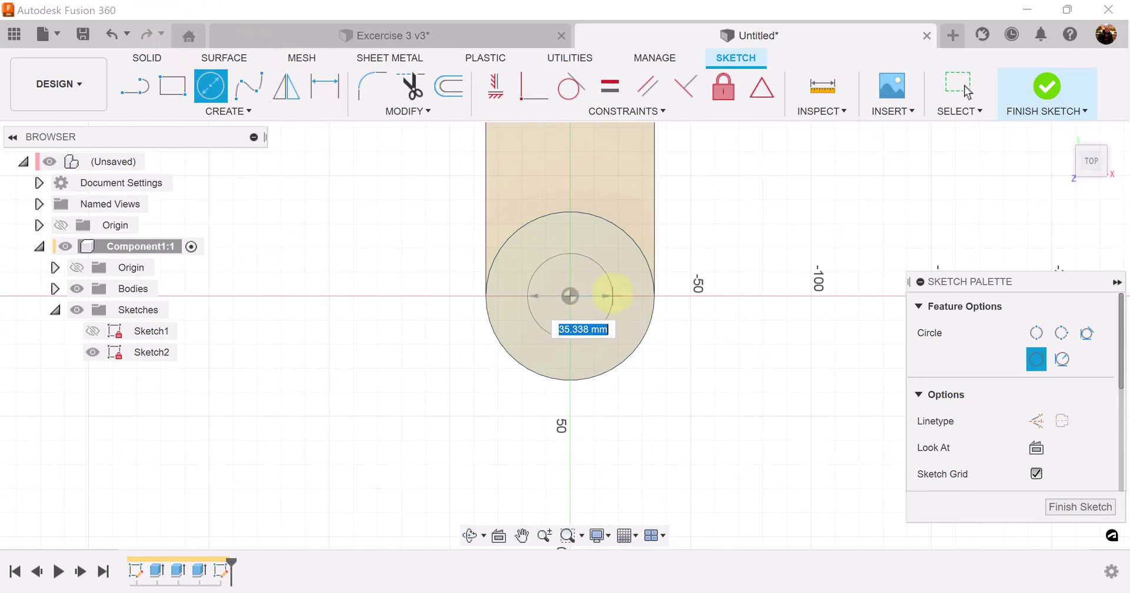
pyautogui.write('44')
pyautogui.press('Return')
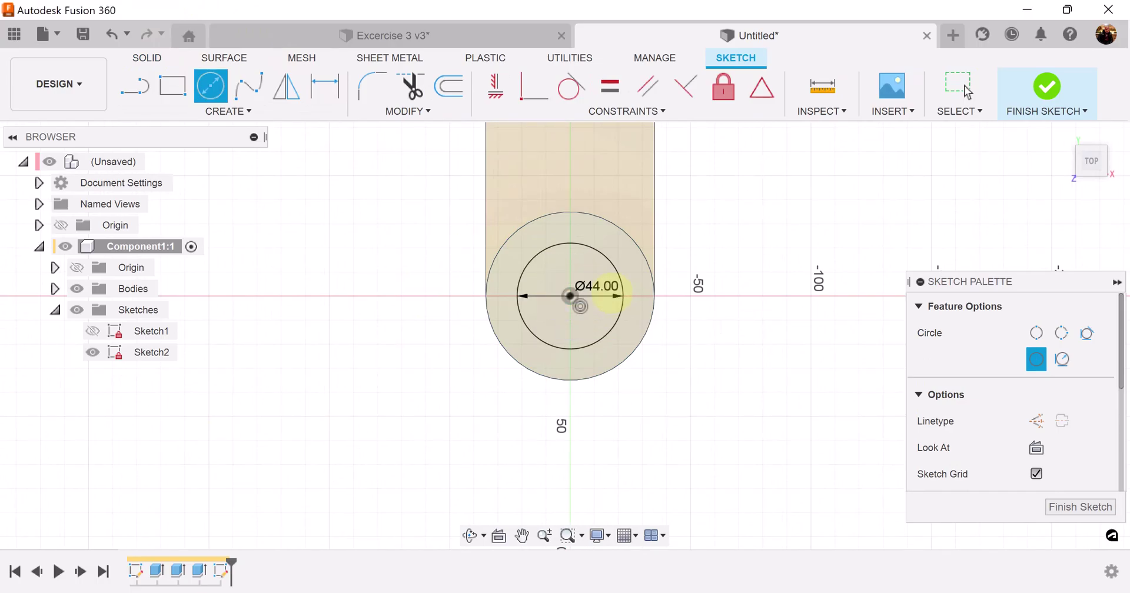
pyautogui.click(1079, 506)
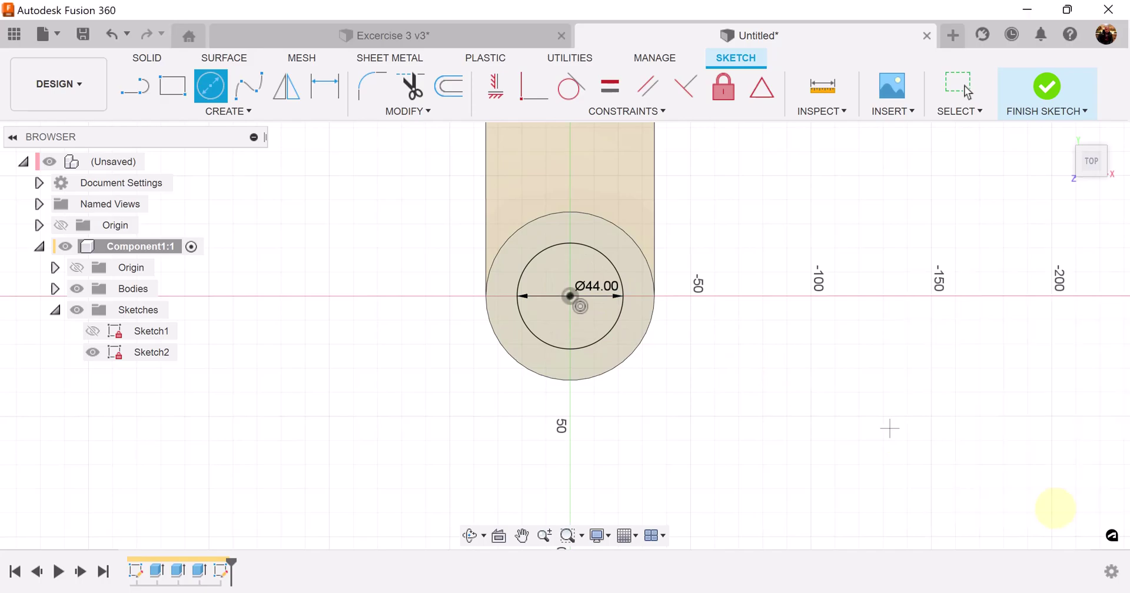
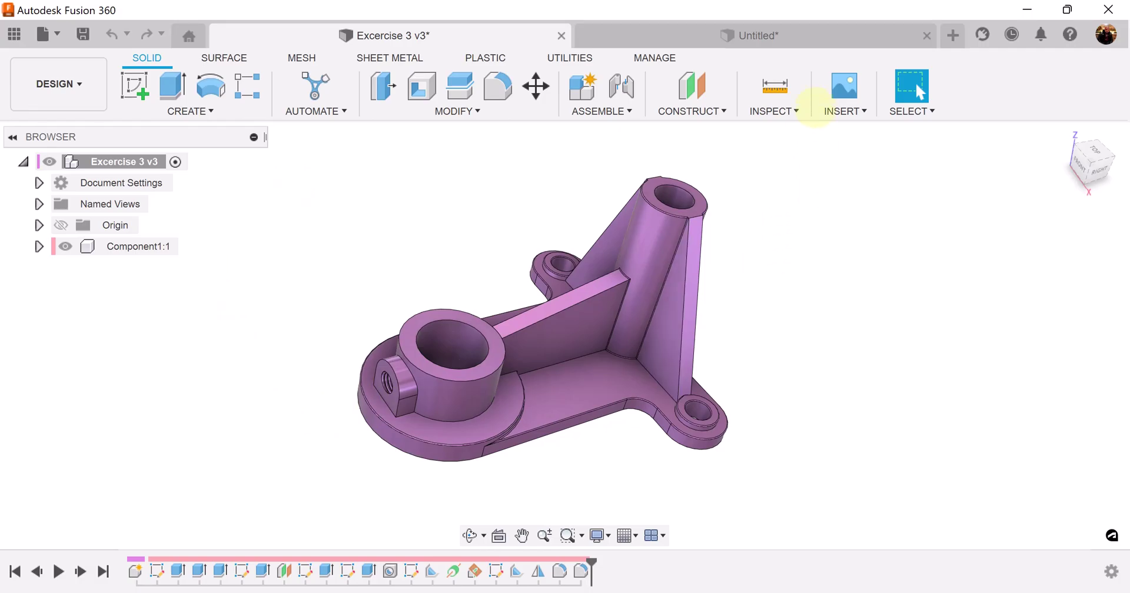
# Create an offset plane at -28 mm from the XZ plane, toward the rounded end of the base, in the new design
pyautogui.click(810, 32)
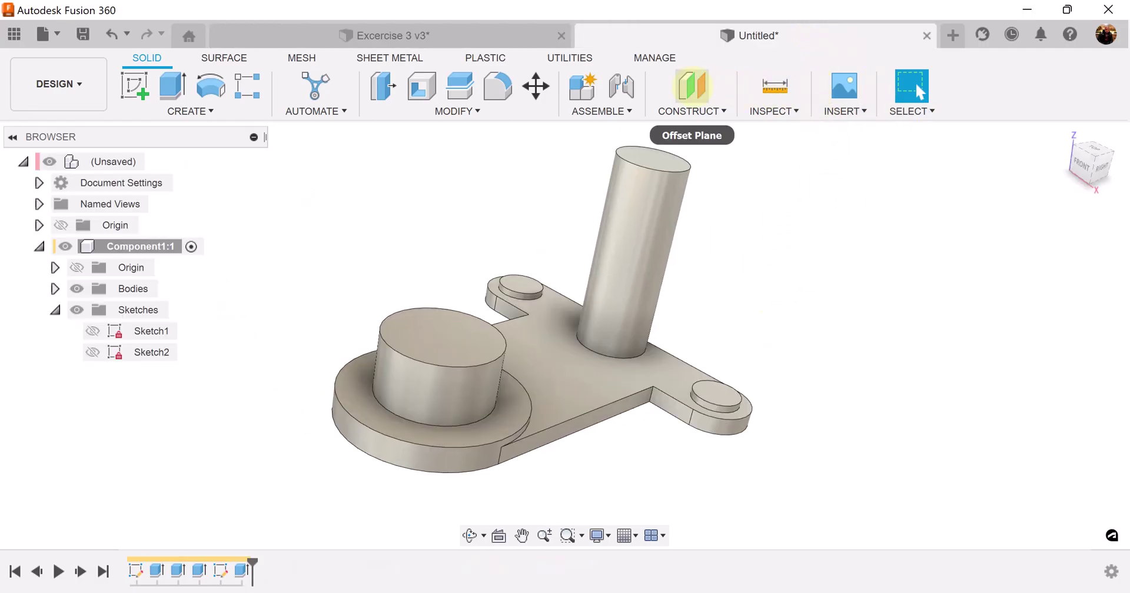
pyautogui.click(692, 86)
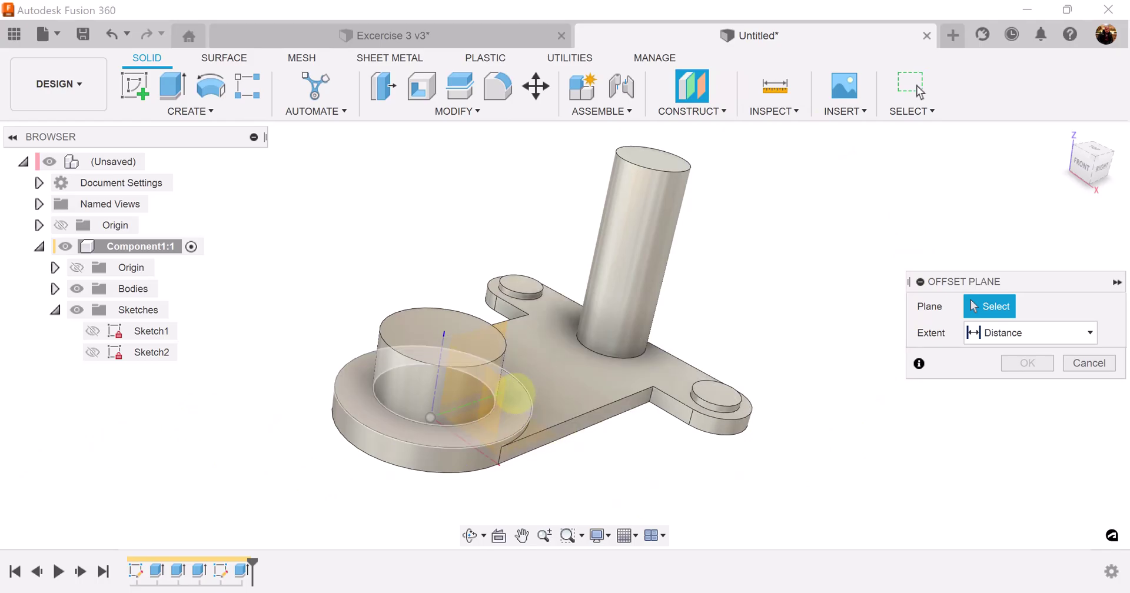
pyautogui.click(500, 388)
pyautogui.moveTo(484, 394); pyautogui.dragTo(351, 443)
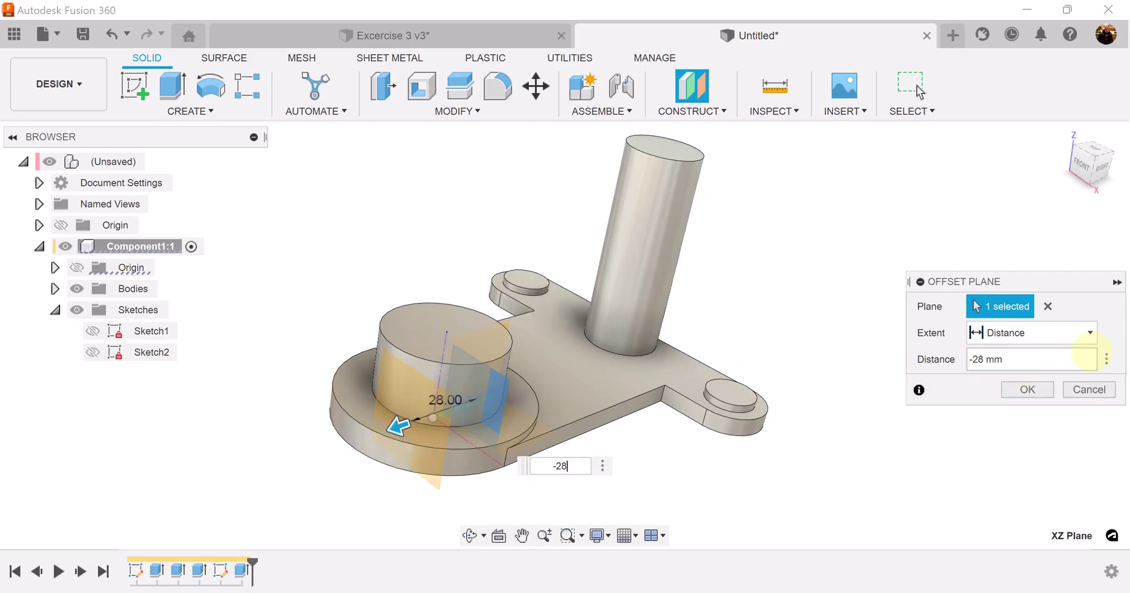
pyautogui.click(1026, 389)
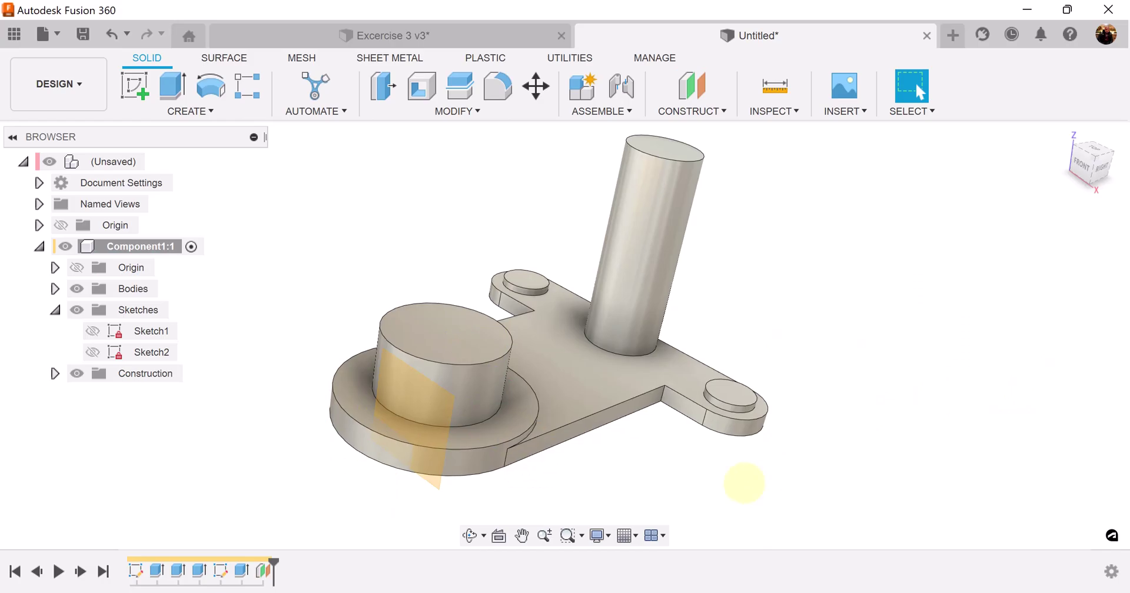
# Start a sketch on the -28 mm offset plane and draw a horizontal line about 24.5 mm long along the large round pad's top edge
pyautogui.click(135, 86)
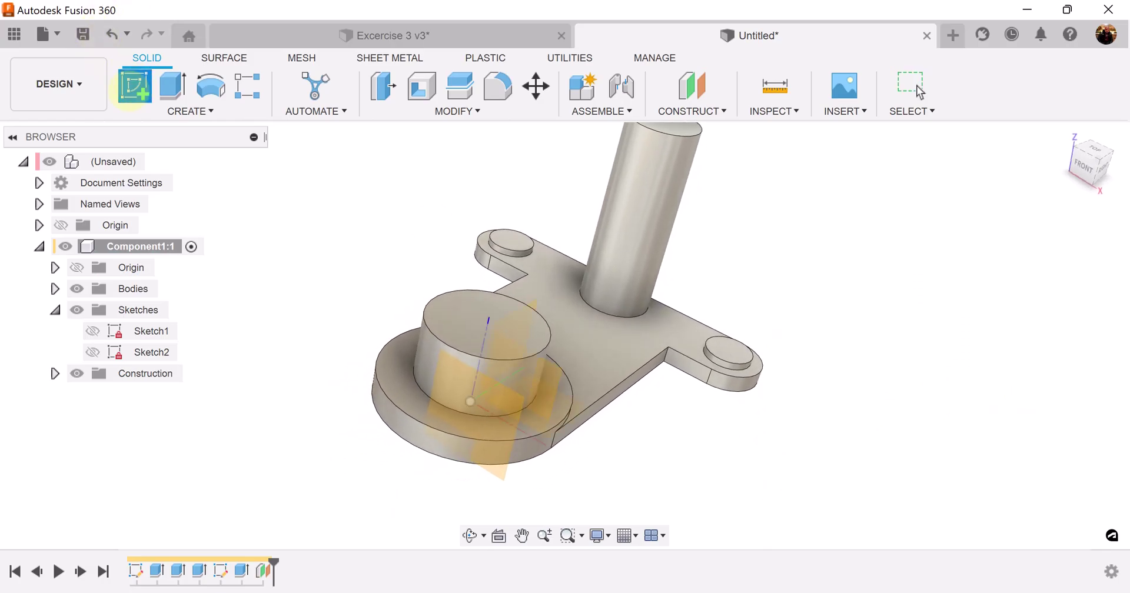
pyautogui.click(502, 408)
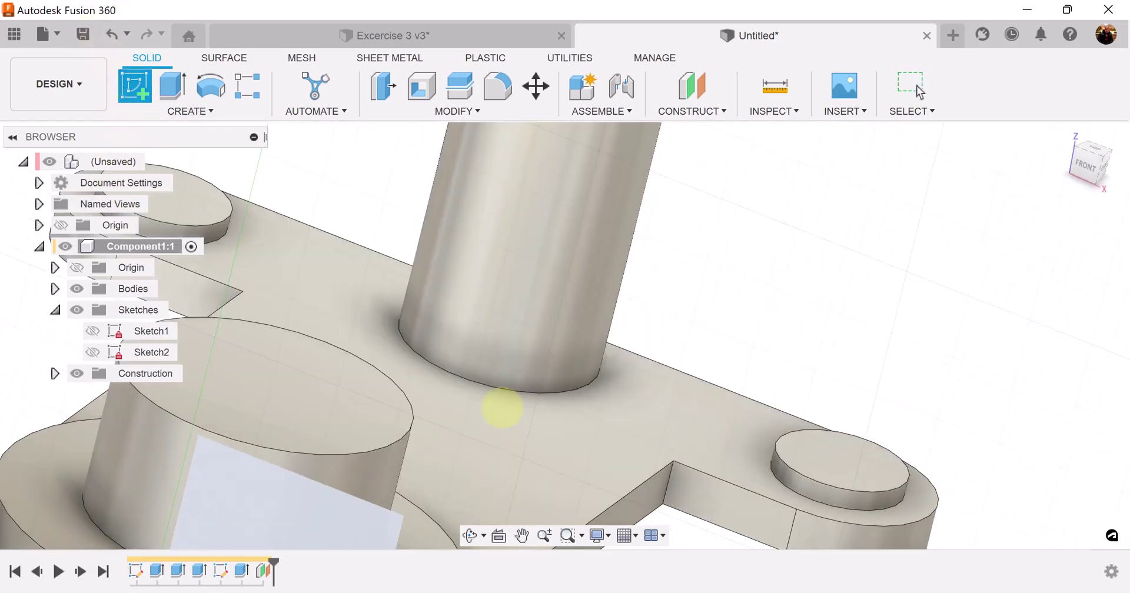
pyautogui.moveTo(676, 411); pyautogui.dragTo(697, 360, button='middle')
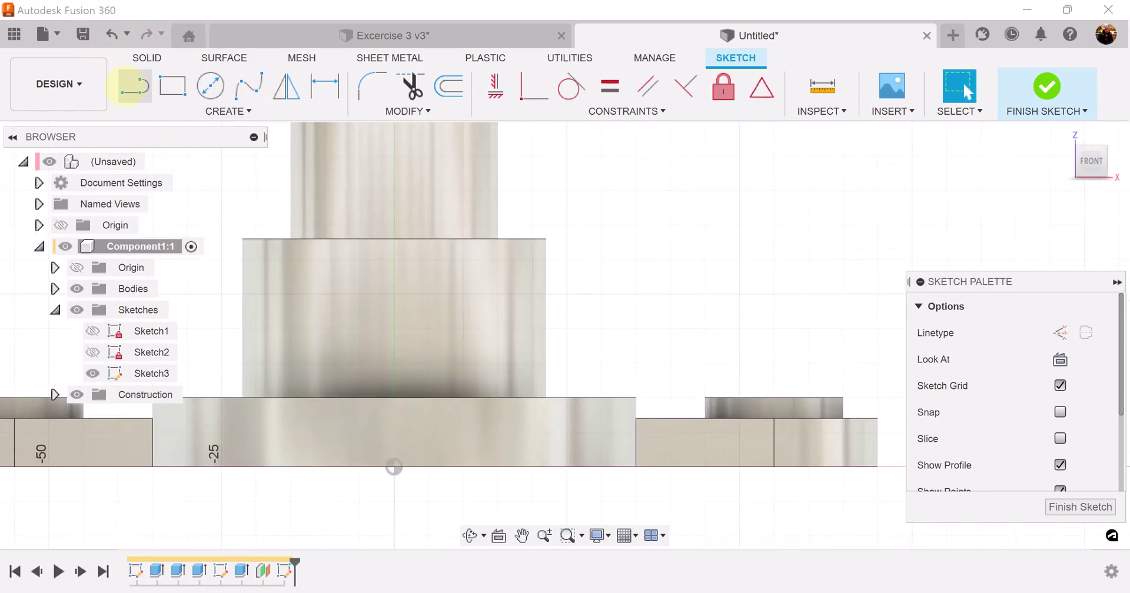
pyautogui.click(134, 87)
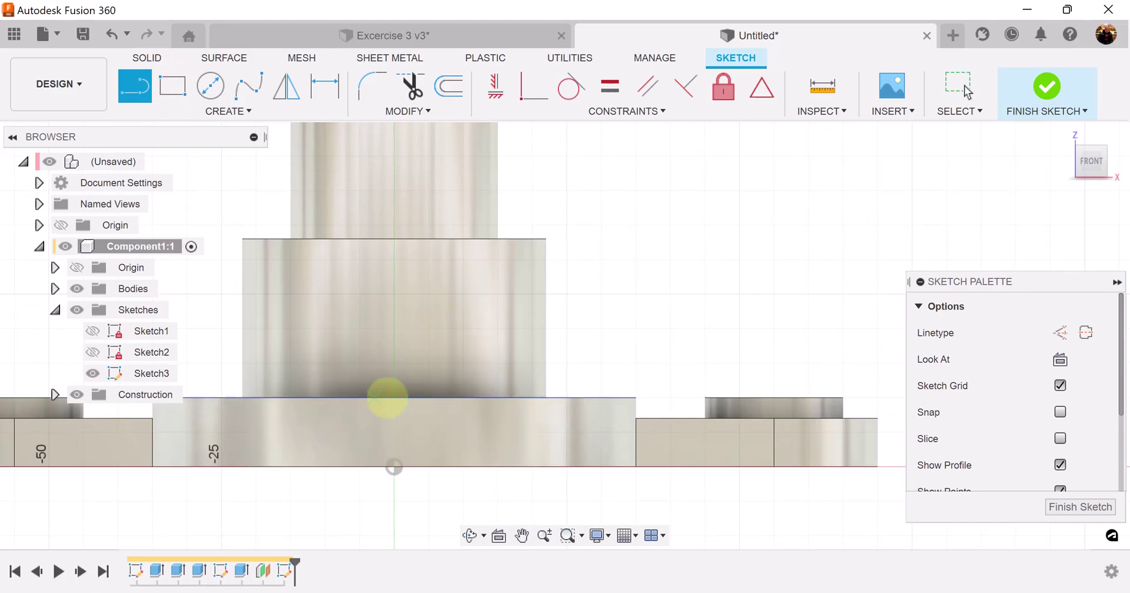
pyautogui.scroll(3, 373, 397)
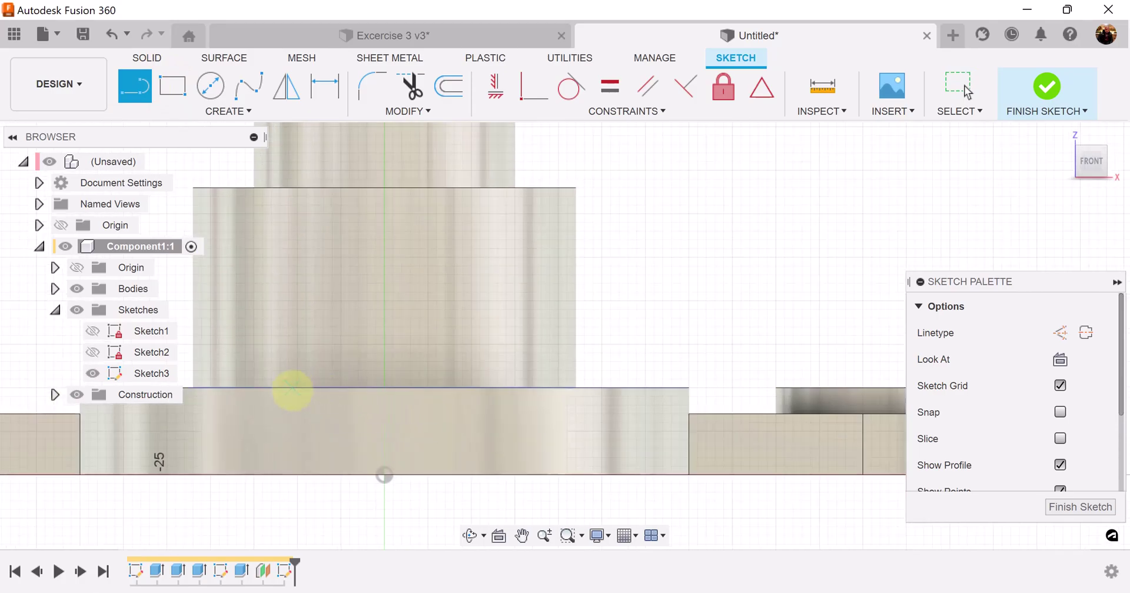
pyautogui.click(292, 388)
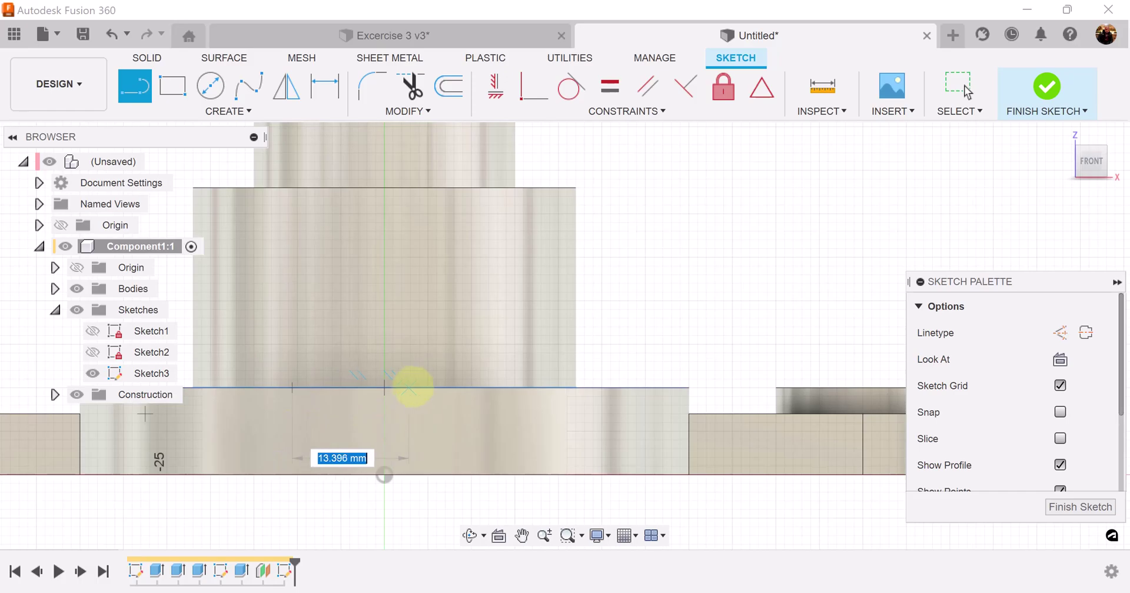
pyautogui.click(504, 386)
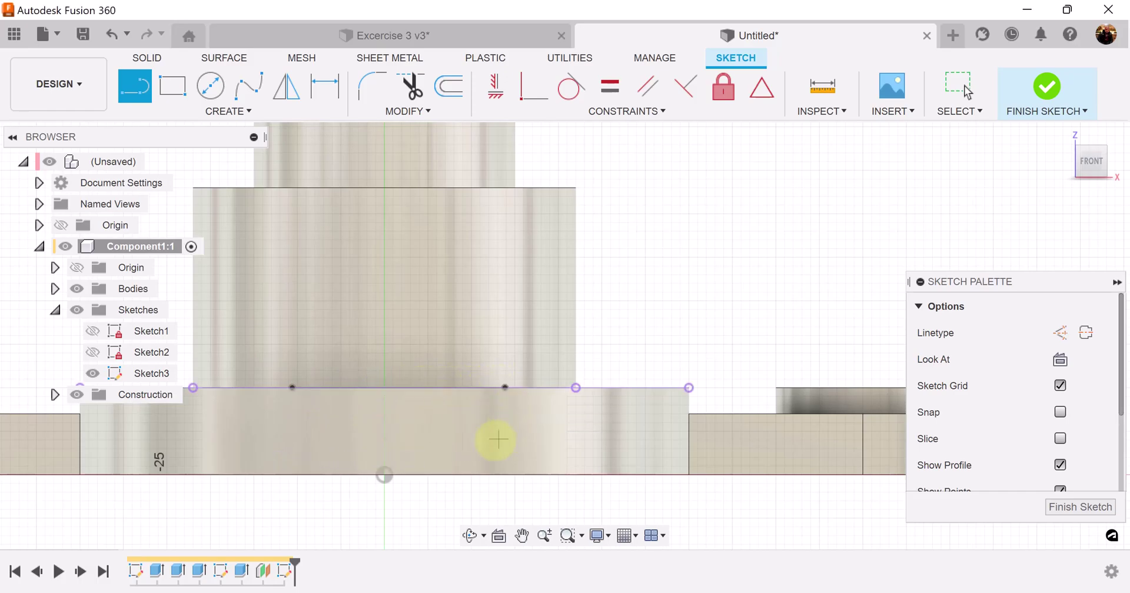
# Draw a 10 mm vertical line upward from each end of the horizontal line, both ending at the same height
pyautogui.click(505, 387)
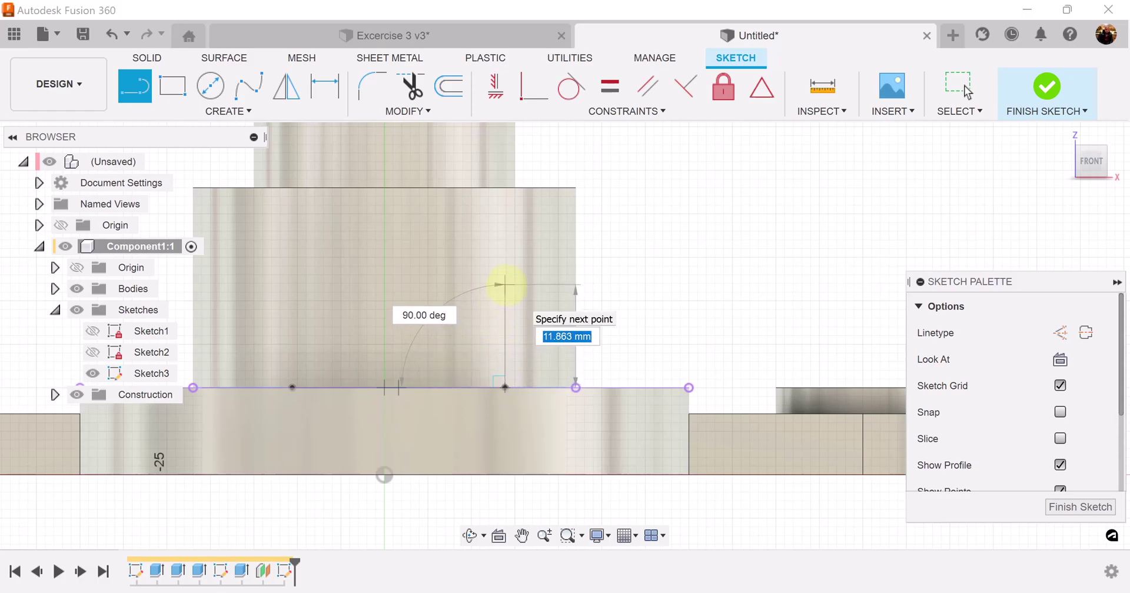
pyautogui.write('10')
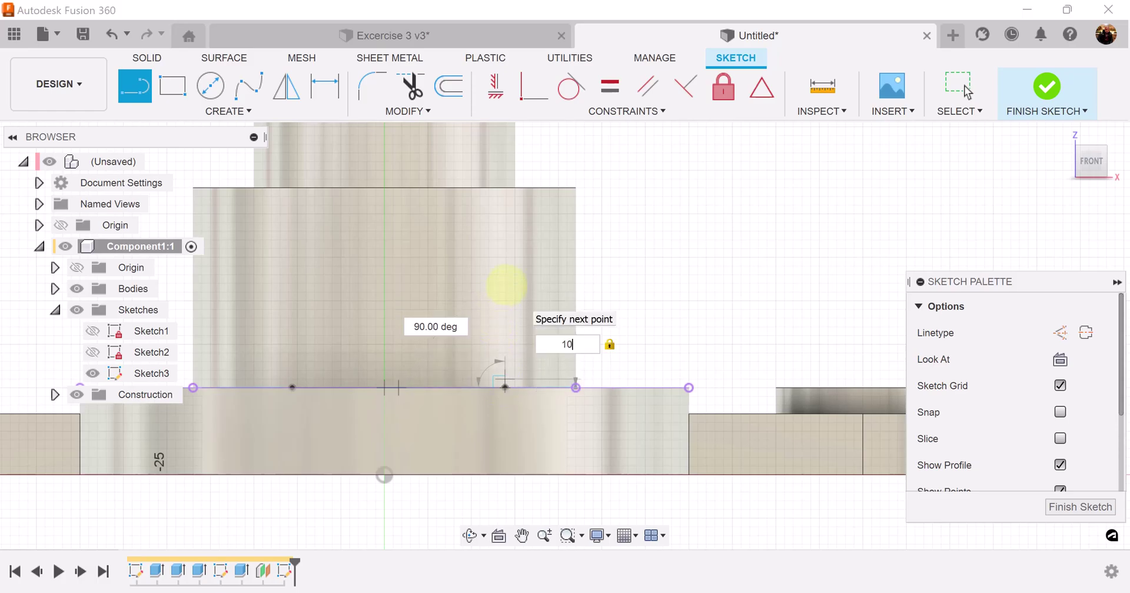
pyautogui.press('Return')
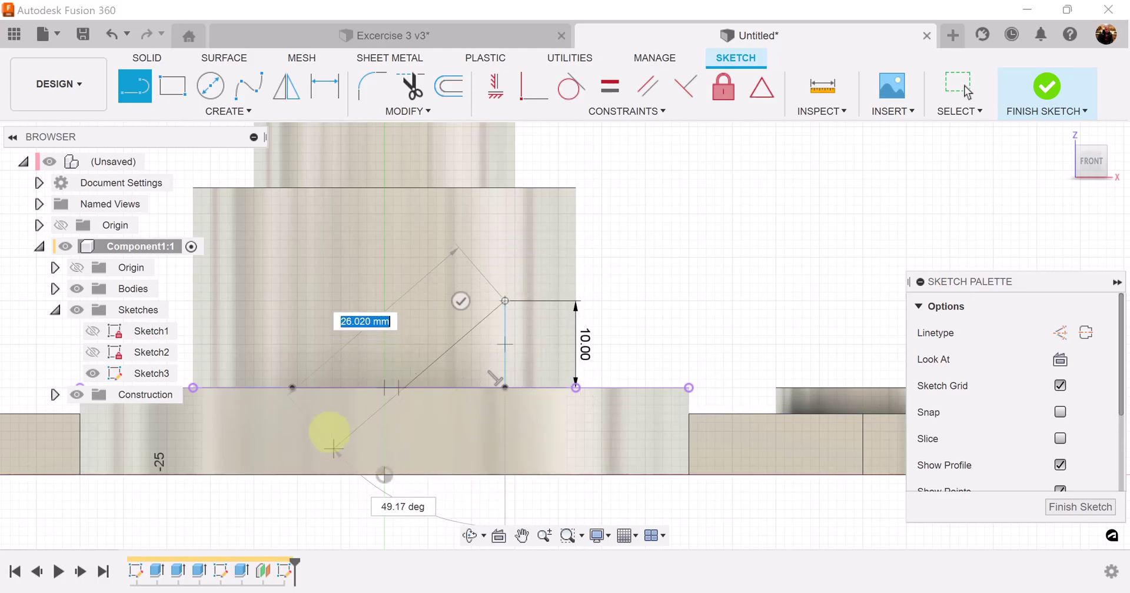
pyautogui.press('Escape')
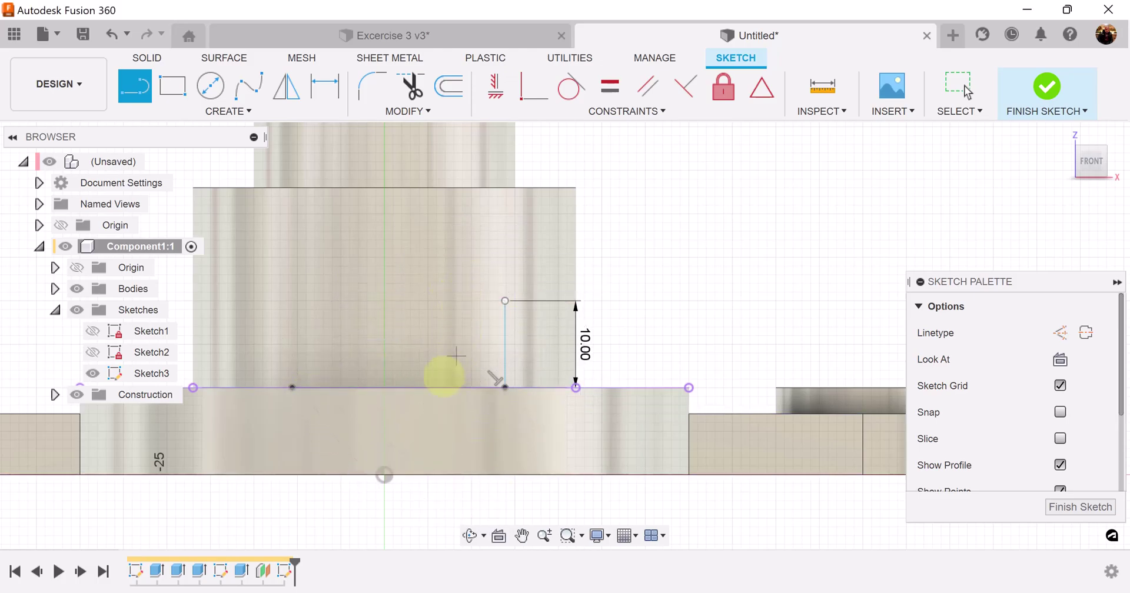
pyautogui.click(293, 387)
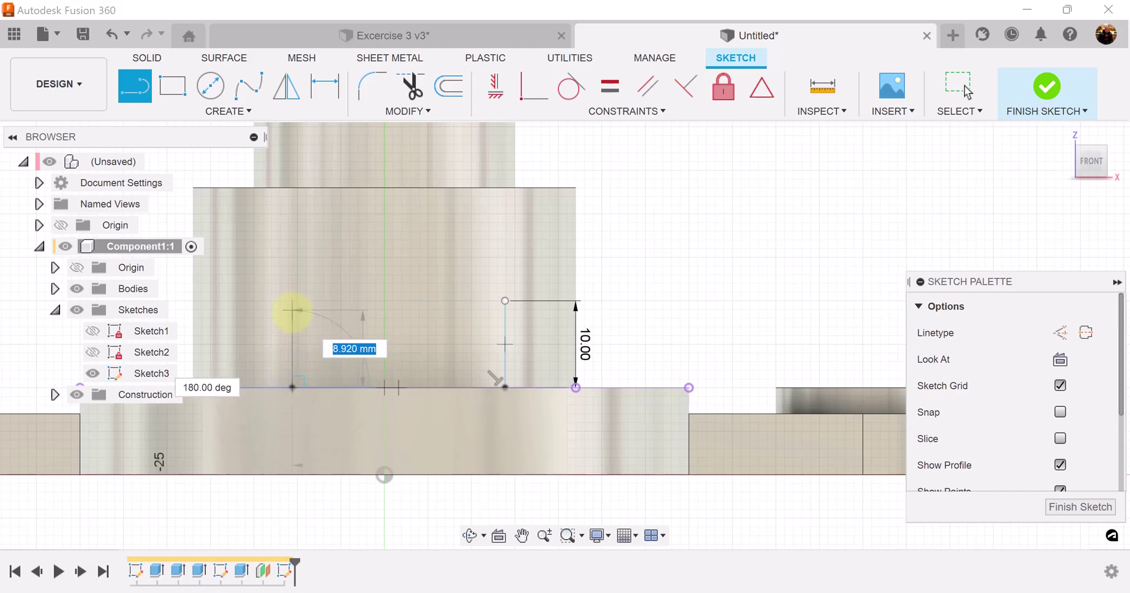
pyautogui.scroll(2, 293, 300)
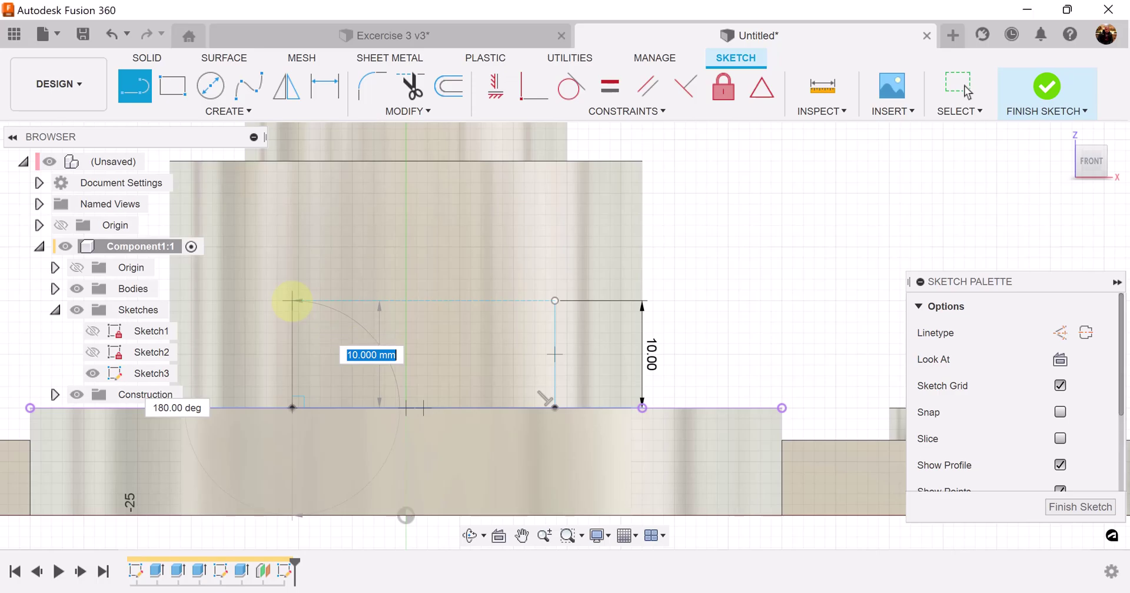
pyautogui.click(293, 300)
pyautogui.press('Escape')
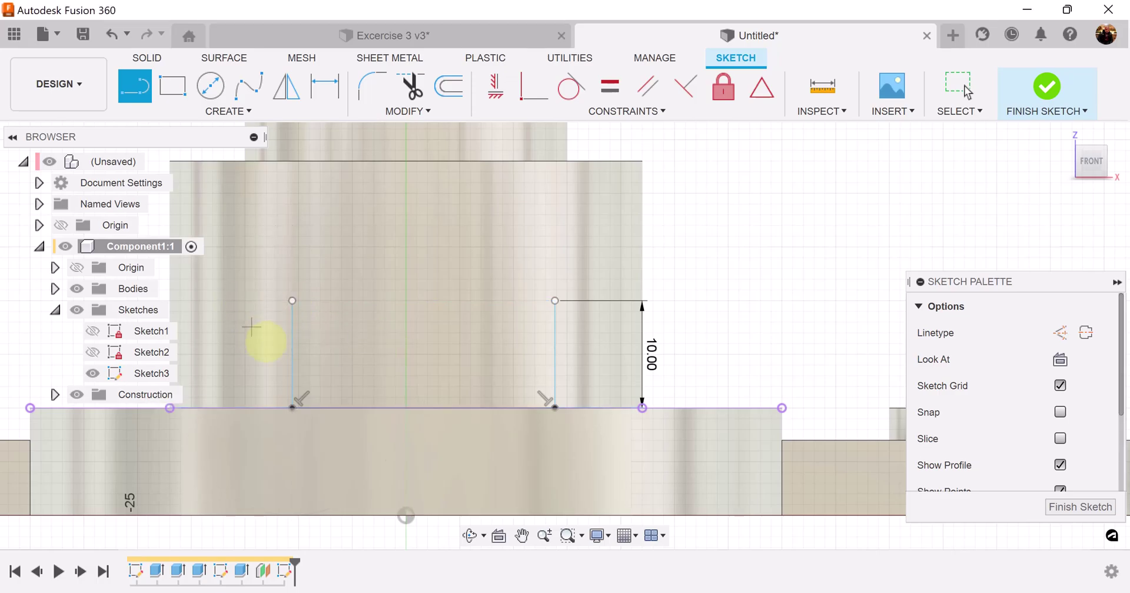
# Close the lug profile with a tangent arc joining the upper ends of the two vertical lines
pyautogui.scroll(-1, 349, 248)
pyautogui.moveTo(449, 256); pyautogui.dragTo(443, 350, button='middle')
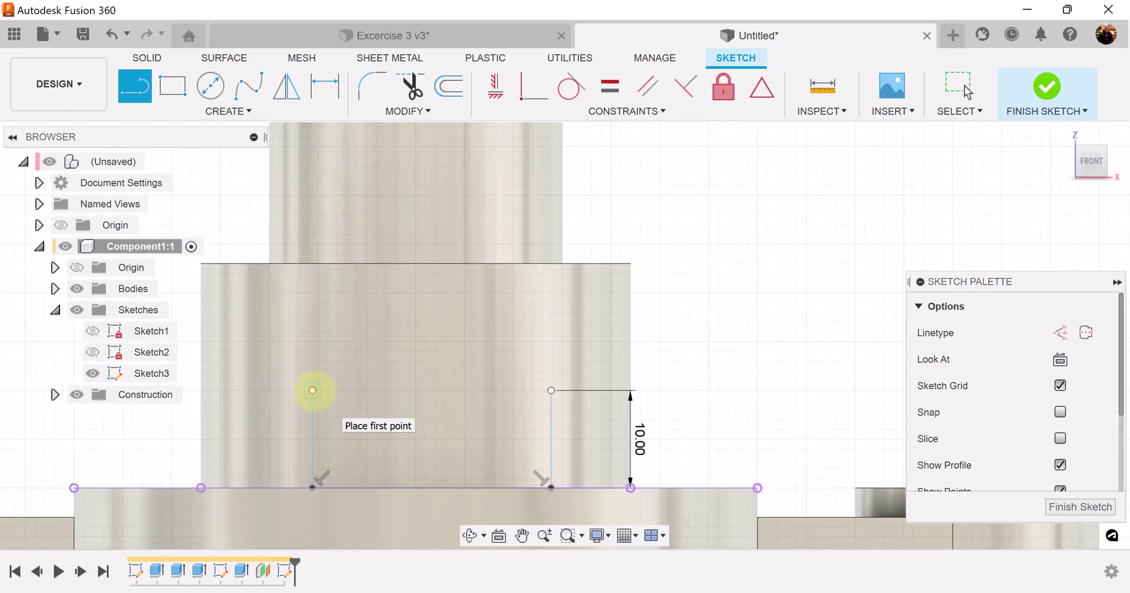
pyautogui.moveTo(312, 390)
pyautogui.mouseDown()
pyautogui.moveTo(328, 373)
pyautogui.moveTo(411, 366)
pyautogui.moveTo(551, 391)
pyautogui.mouseUp()
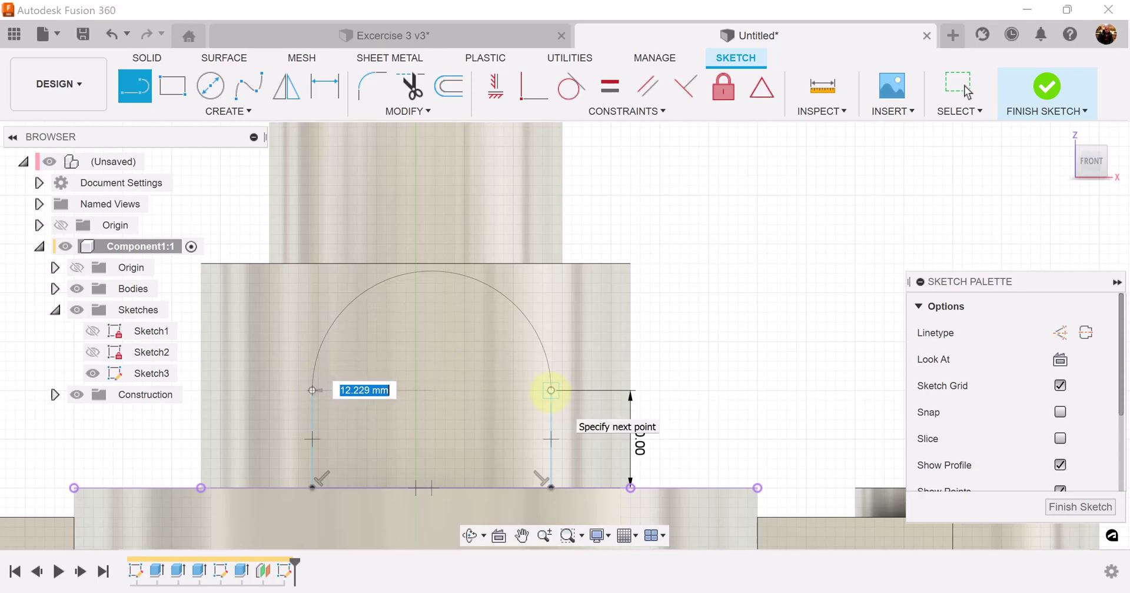
pyautogui.moveTo(551, 390); pyautogui.dragTo(551, 390)
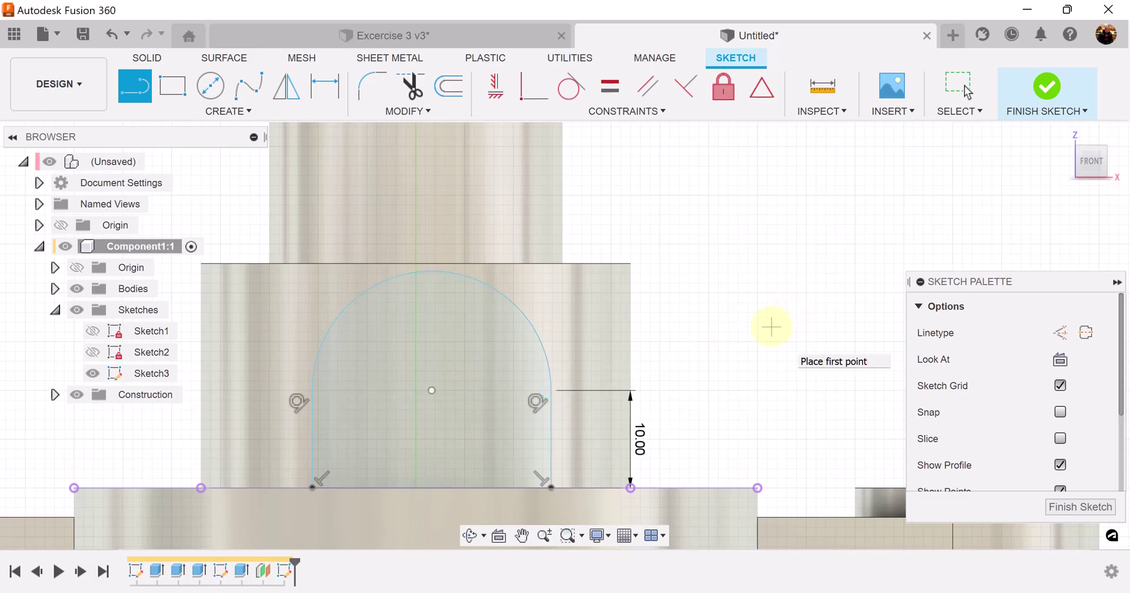
# Align the arc's centre point vertically with the sketch origin using a Horizontal/Vertical constraint
pyautogui.scroll(-3, 676, 368)
pyautogui.moveTo(719, 375)
pyautogui.mouseDown(button='middle')
pyautogui.moveTo(653, 340)
pyautogui.moveTo(645, 354)
pyautogui.mouseUp(button='middle')
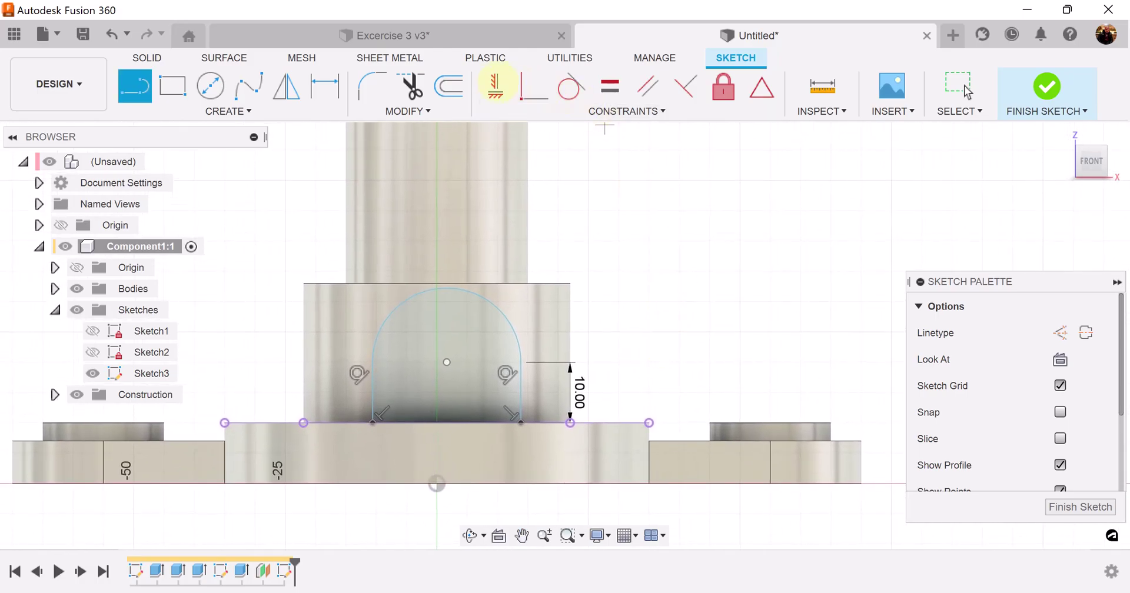
pyautogui.click(495, 87)
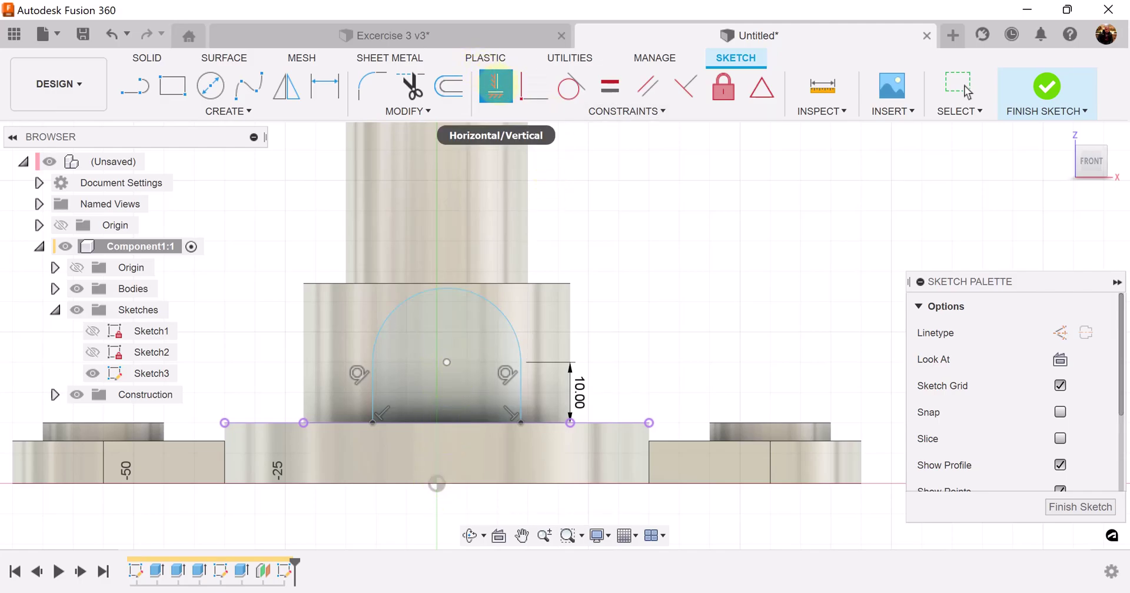
pyautogui.click(447, 363)
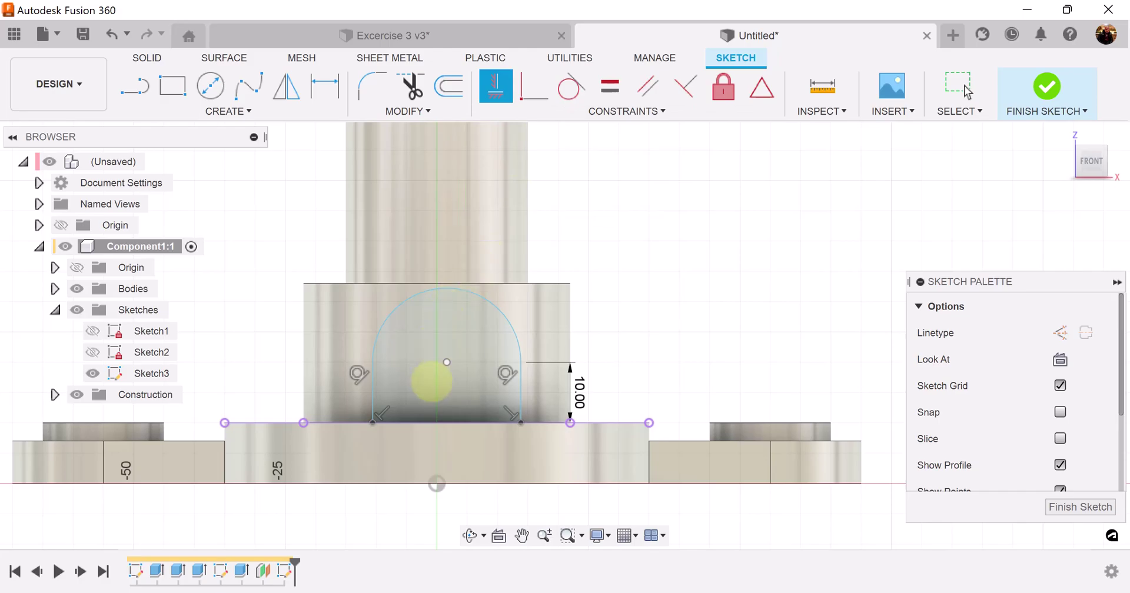
pyautogui.click(450, 443)
pyautogui.click(436, 483)
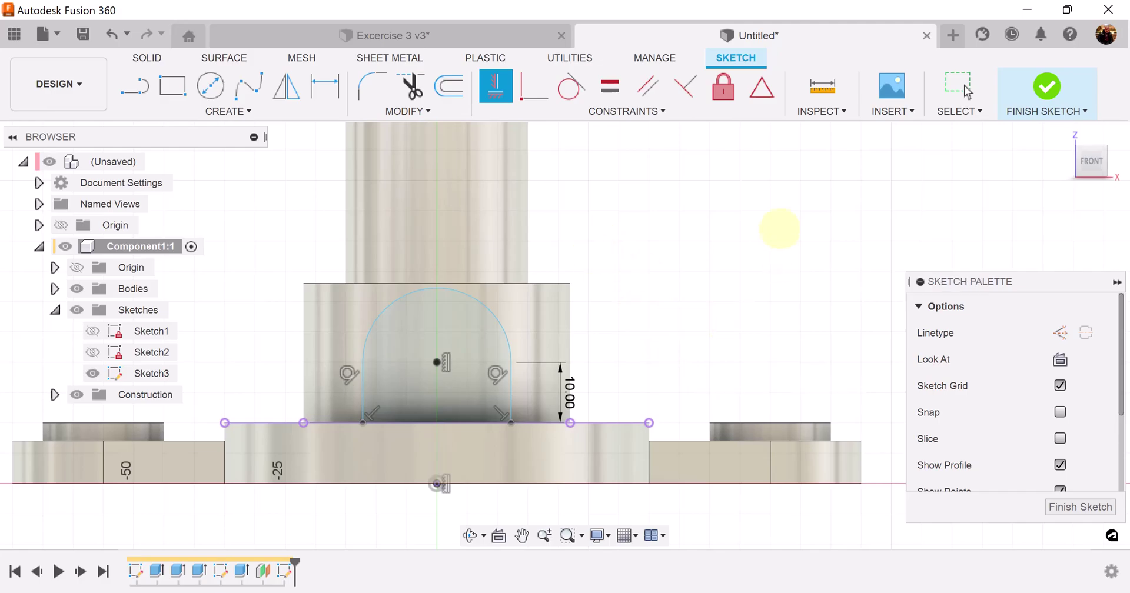
# Dimension the lug profile's bottom line to 20 mm
pyautogui.click(324, 85)
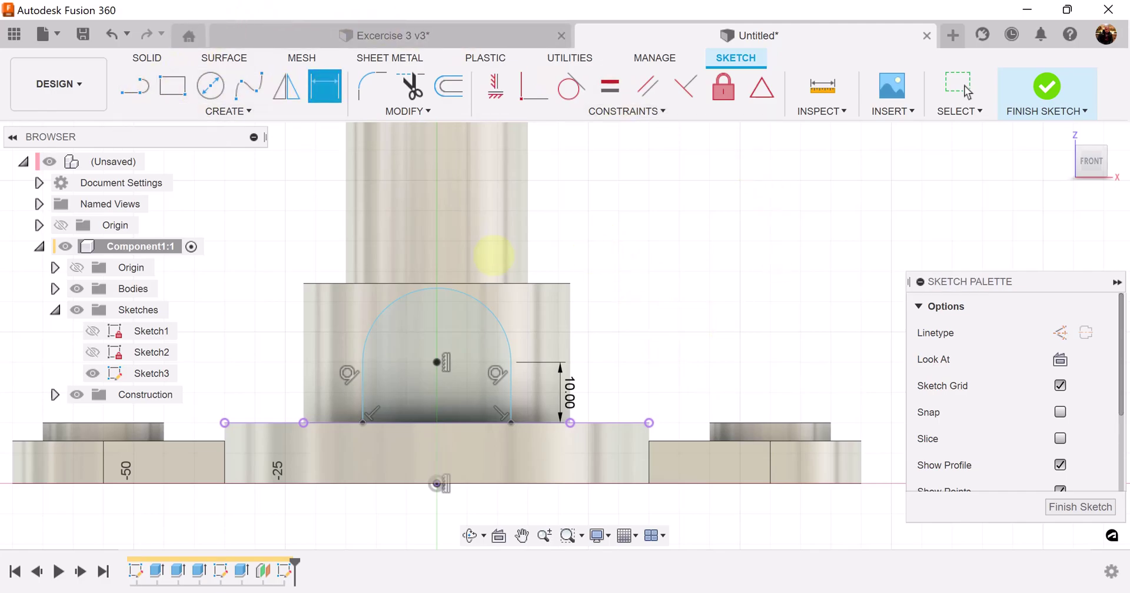
pyautogui.scroll(3, 429, 422)
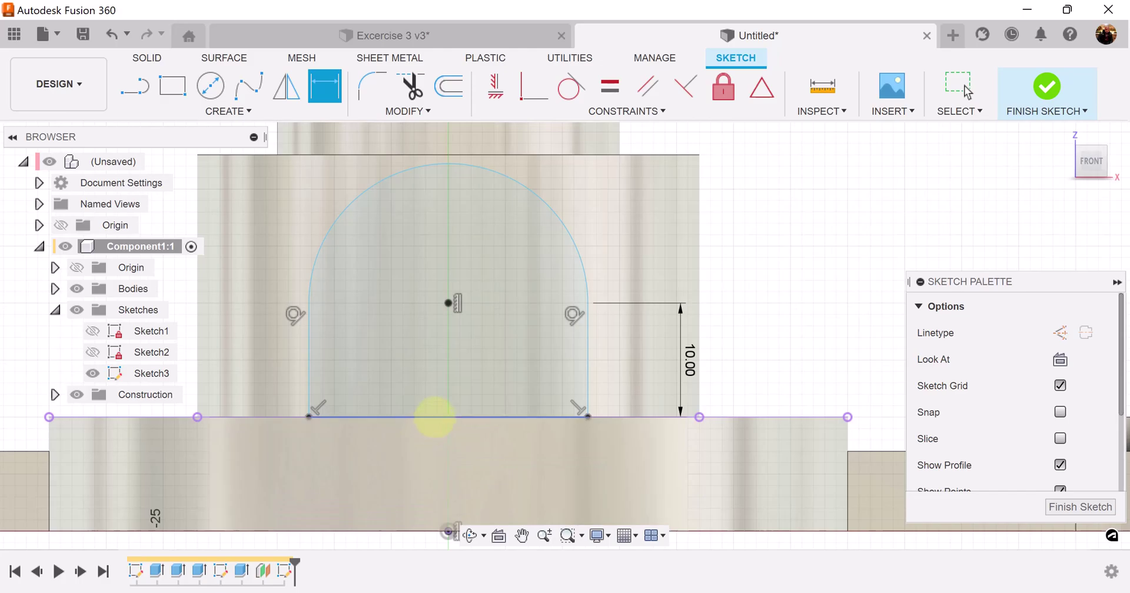
pyautogui.click(435, 418)
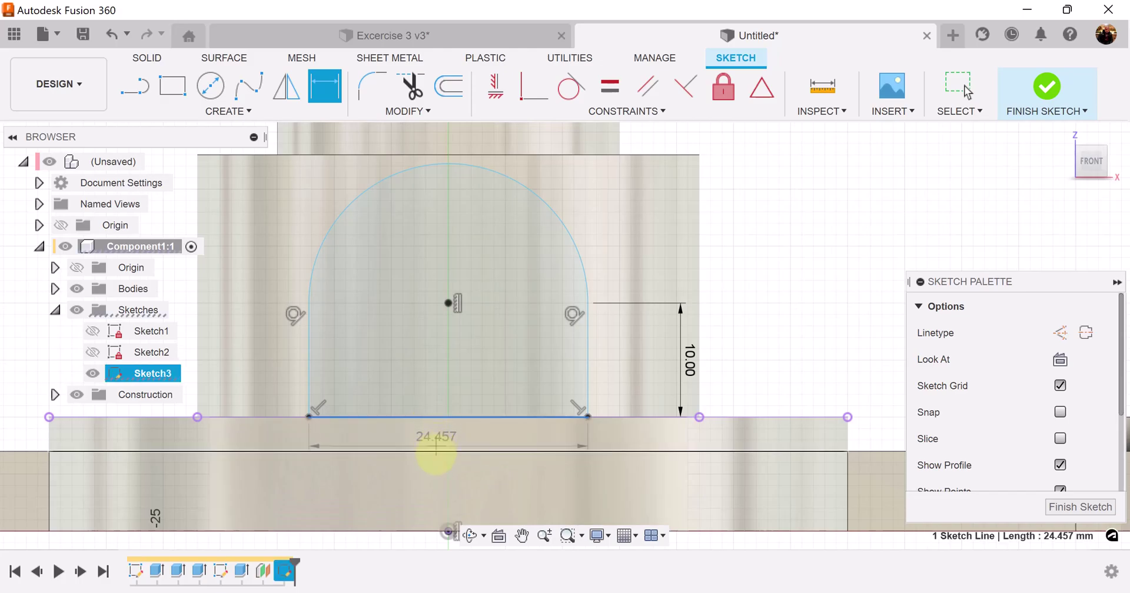
pyautogui.click(436, 433)
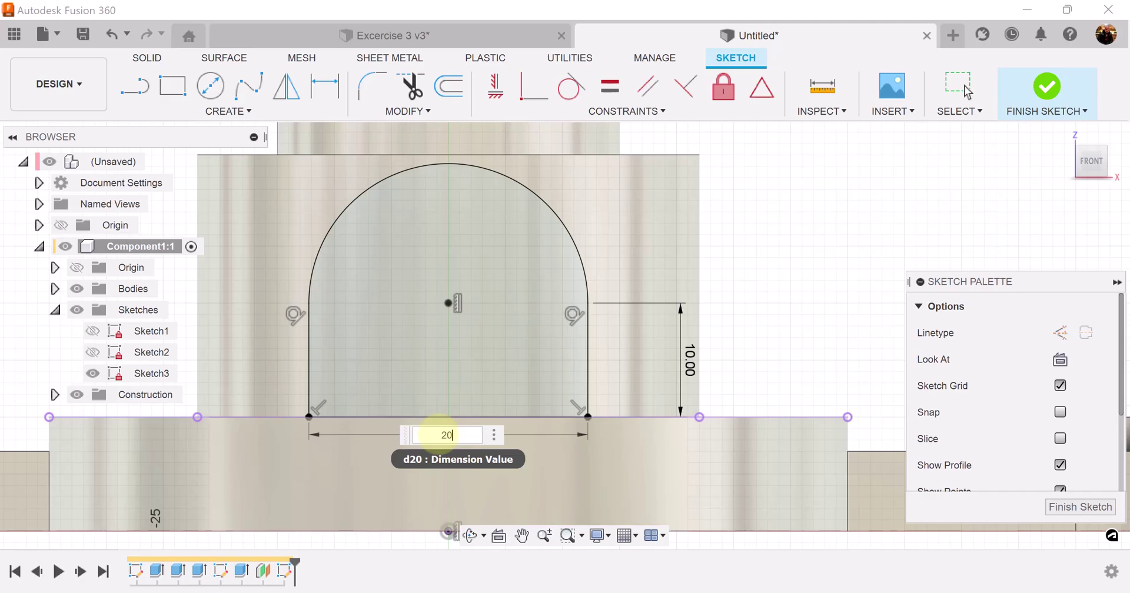
pyautogui.press('Return')
# Check the large boss's side lug on the finished Excercise 3 v3 model and return to the new design
pyautogui.scroll(-4, 588, 443)
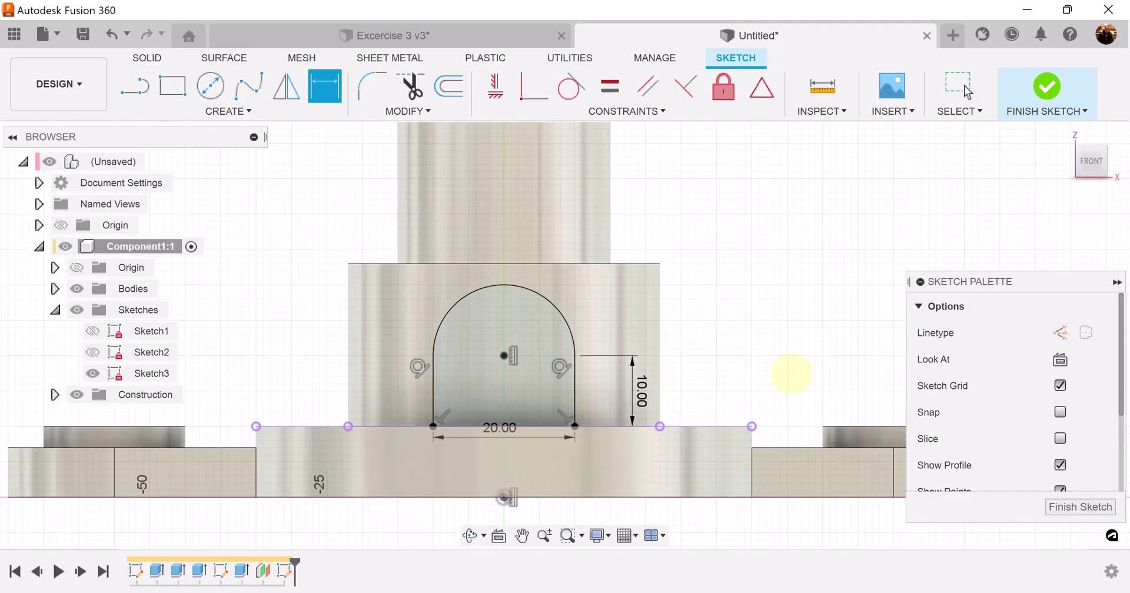
pyautogui.moveTo(792, 374)
pyautogui.keyDown('shift'); pyautogui.mouseDown(button='middle')
pyautogui.moveTo(749, 361)
pyautogui.moveTo(580, 383)
pyautogui.moveTo(482, 428)
pyautogui.mouseUp(button='middle'); pyautogui.keyUp('shift')
pyautogui.keyDown('shift'); pyautogui.moveTo(626, 390); pyautogui.dragTo(626, 391, button='middle'); pyautogui.keyUp('shift')
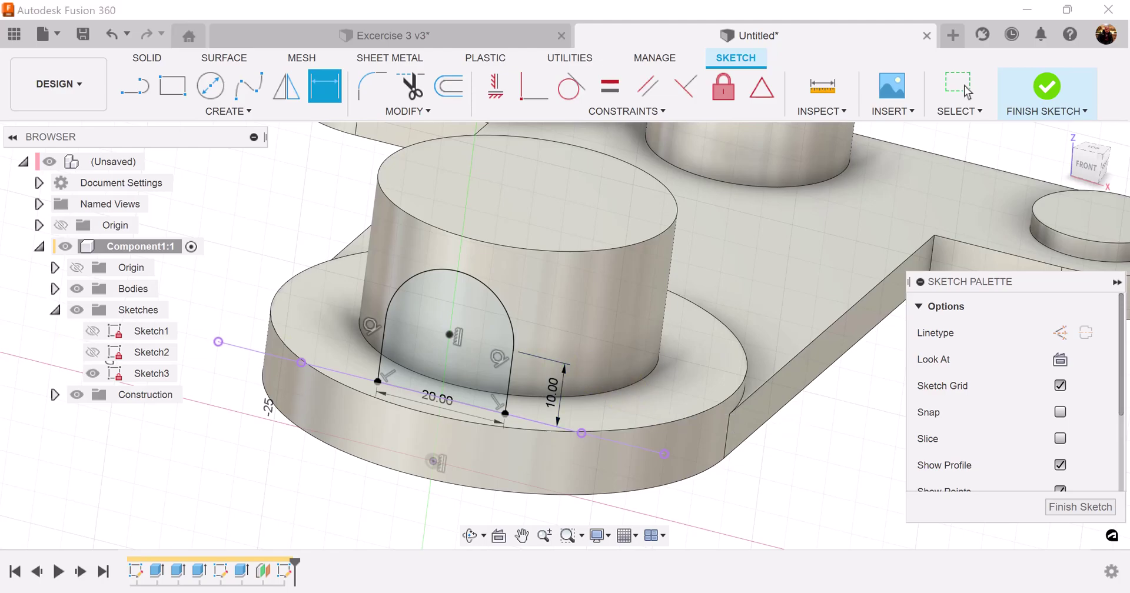
pyautogui.click(421, 36)
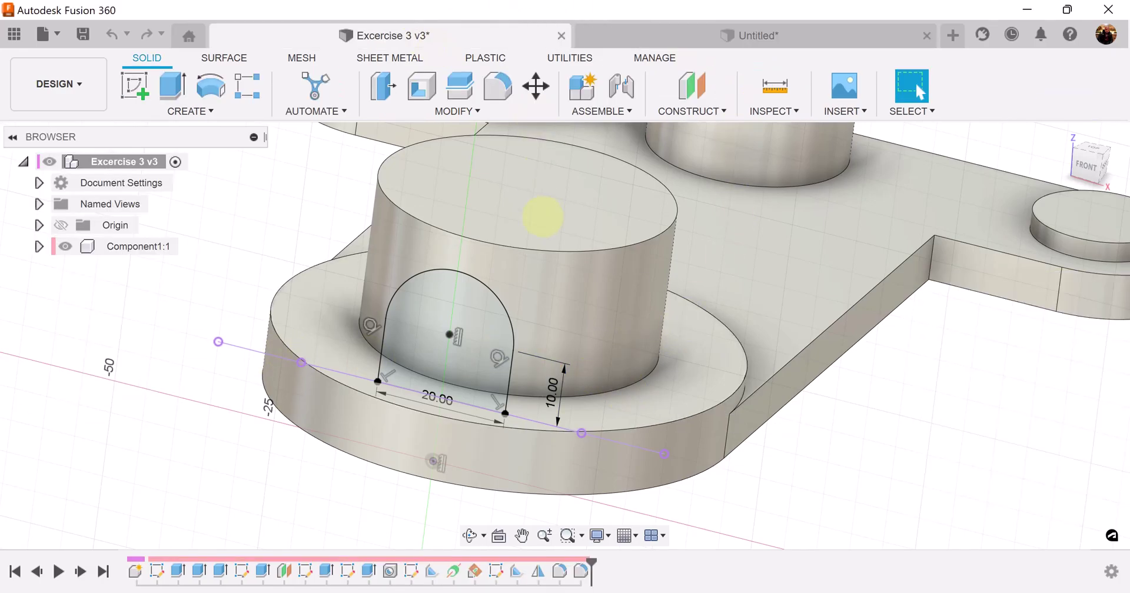
pyautogui.scroll(5, 404, 376)
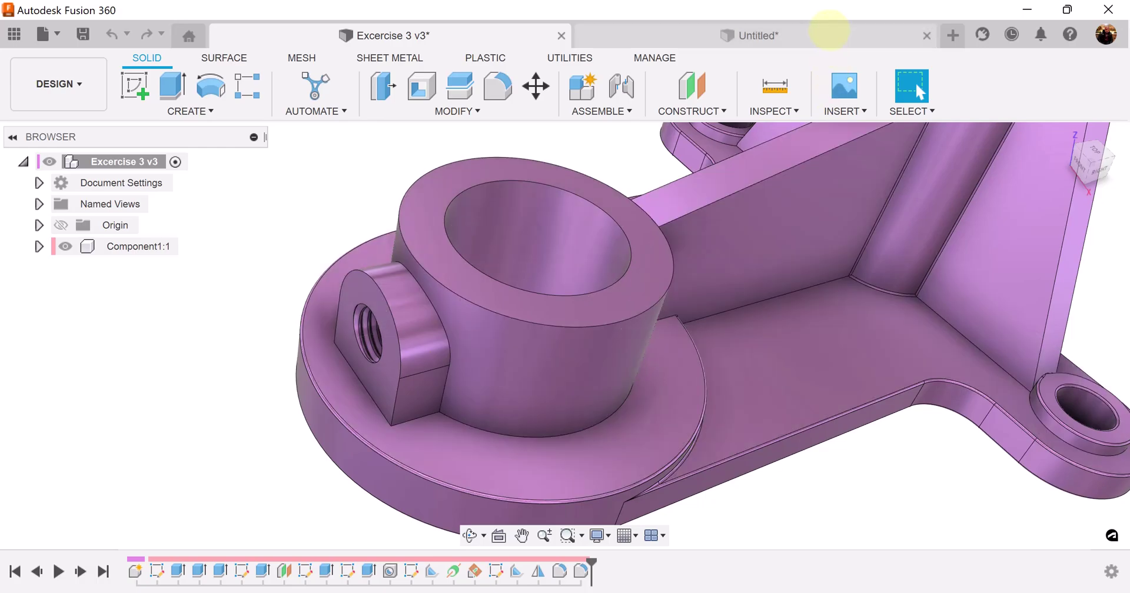
pyautogui.click(831, 31)
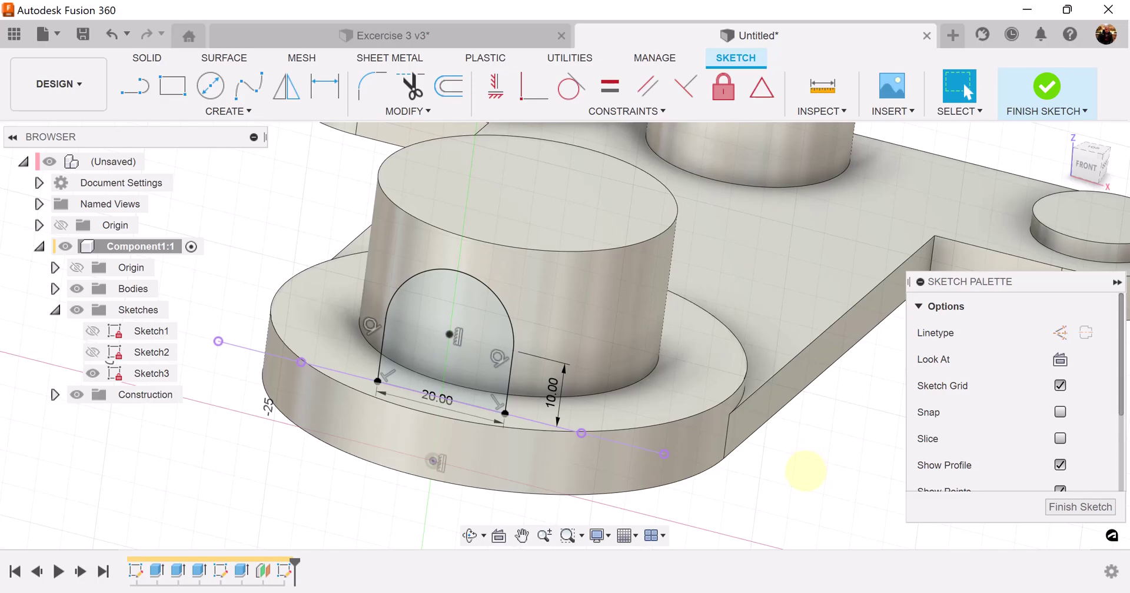
# Extrude the lug profile up to the large boss's cylindrical side face using the To Object extent
pyautogui.press('e')
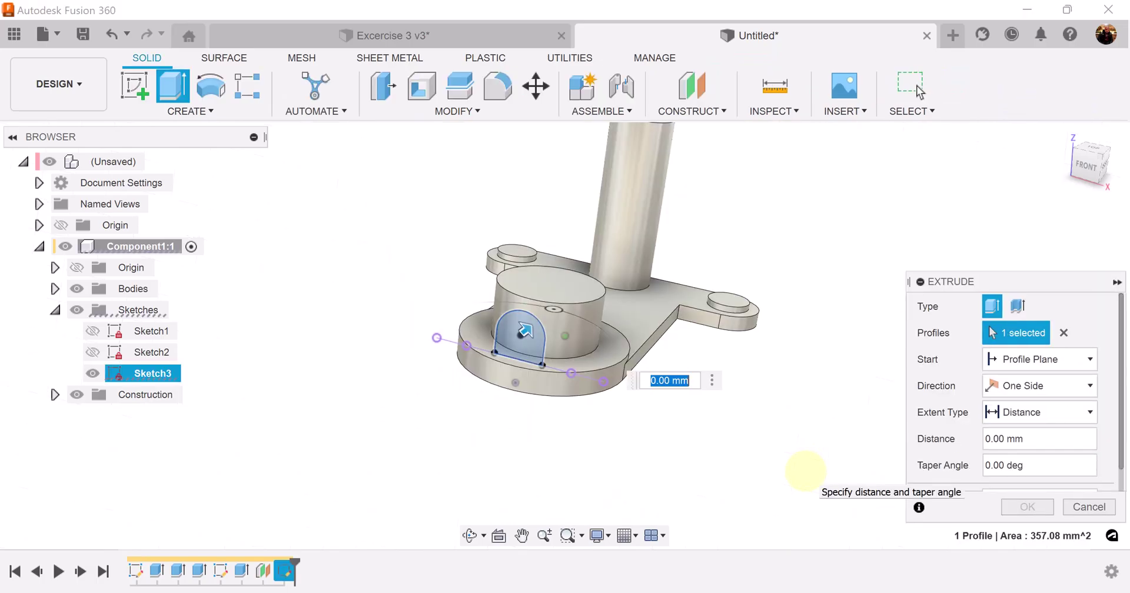
pyautogui.keyDown('shift'); pyautogui.moveTo(805, 471); pyautogui.dragTo(783, 315, button='middle'); pyautogui.keyUp('shift')
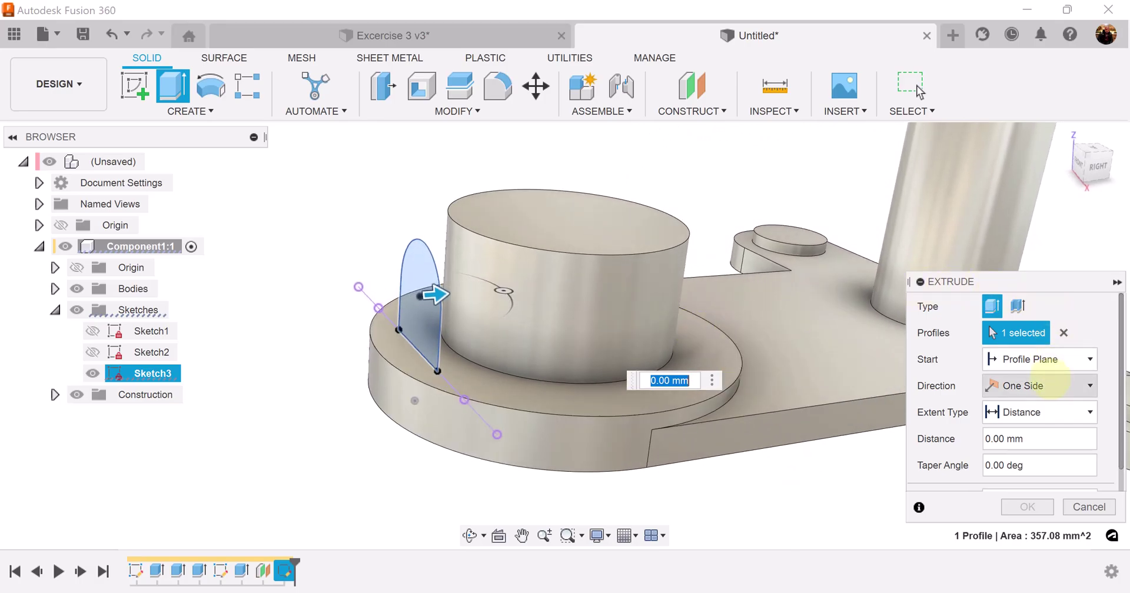
pyautogui.click(1065, 412)
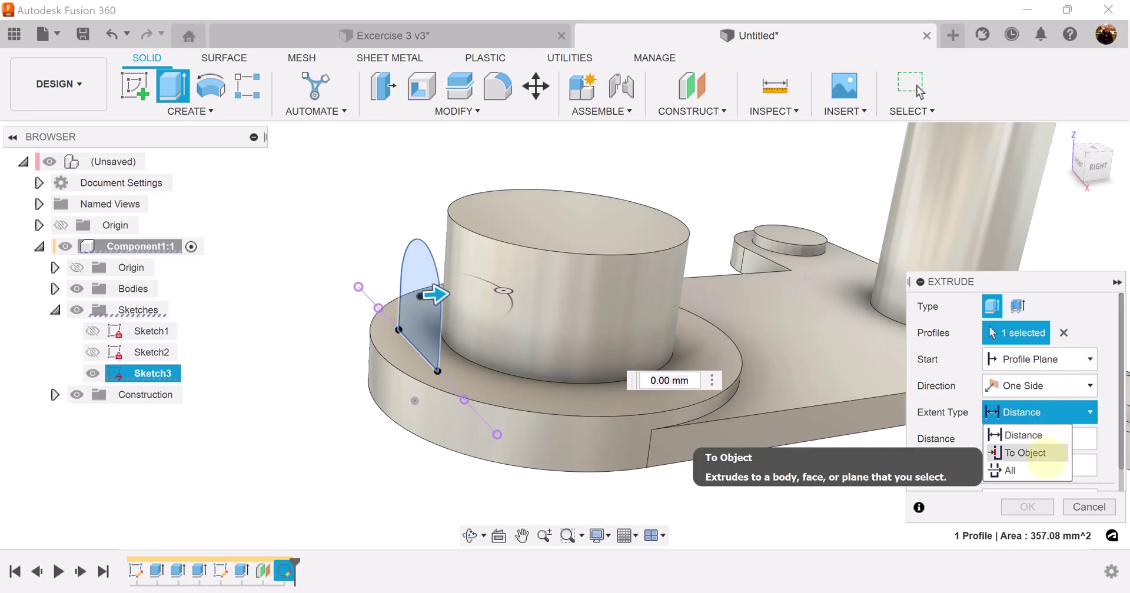
pyautogui.click(1035, 453)
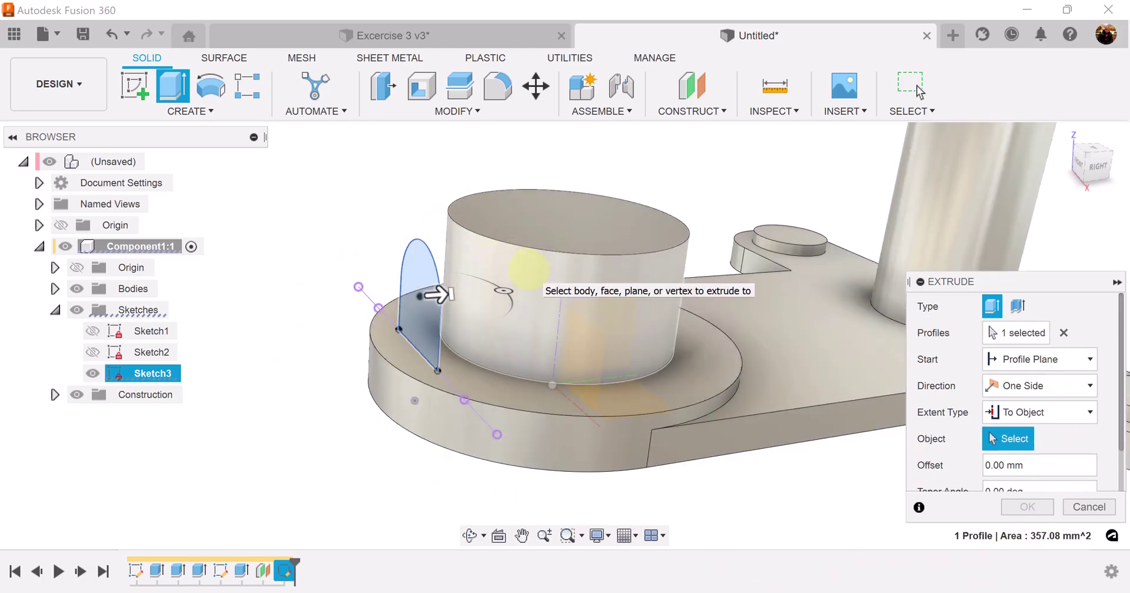
pyautogui.click(515, 266)
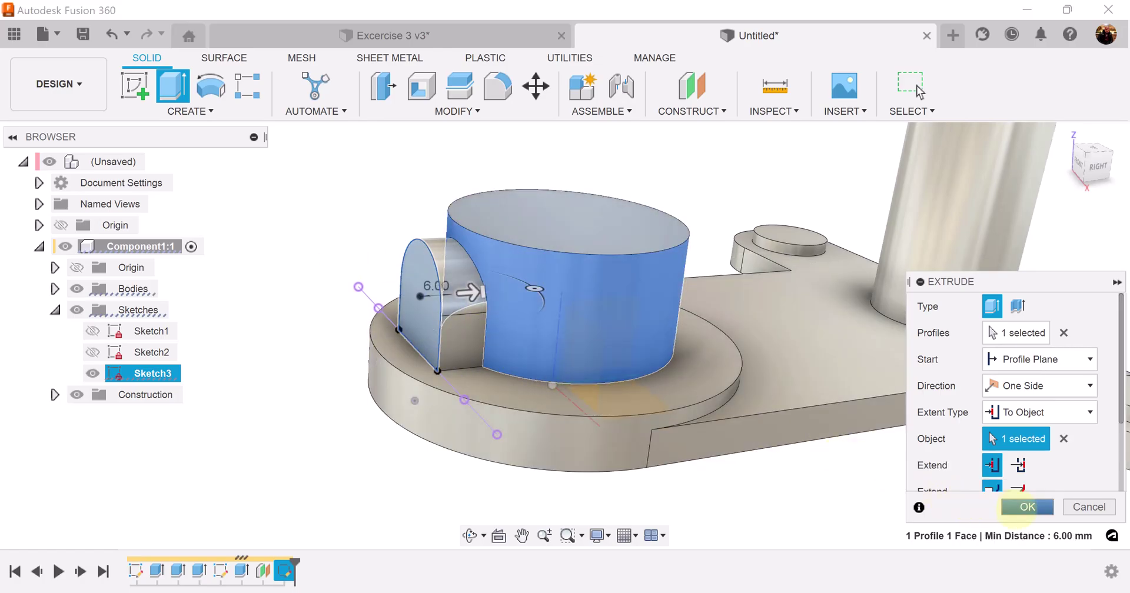
pyautogui.click(1027, 507)
# Check the boss holes on the finished Excercise 3 v3 model and return to the new design
pyautogui.keyDown('shift'); pyautogui.moveTo(961, 494); pyautogui.dragTo(353, 177, button='middle'); pyautogui.keyUp('shift')
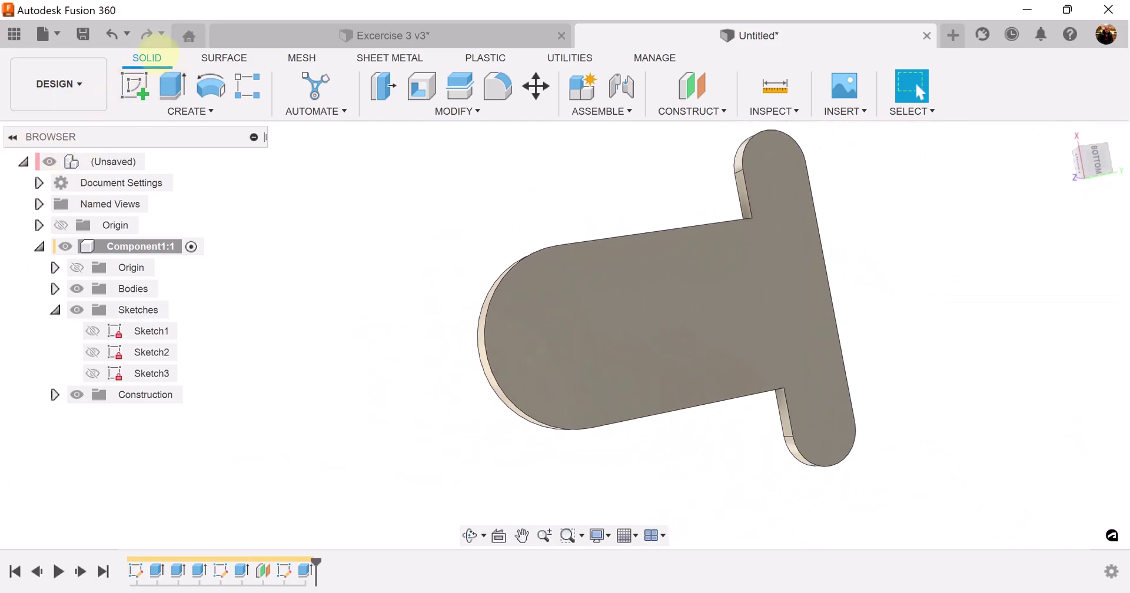
pyautogui.click(253, 29)
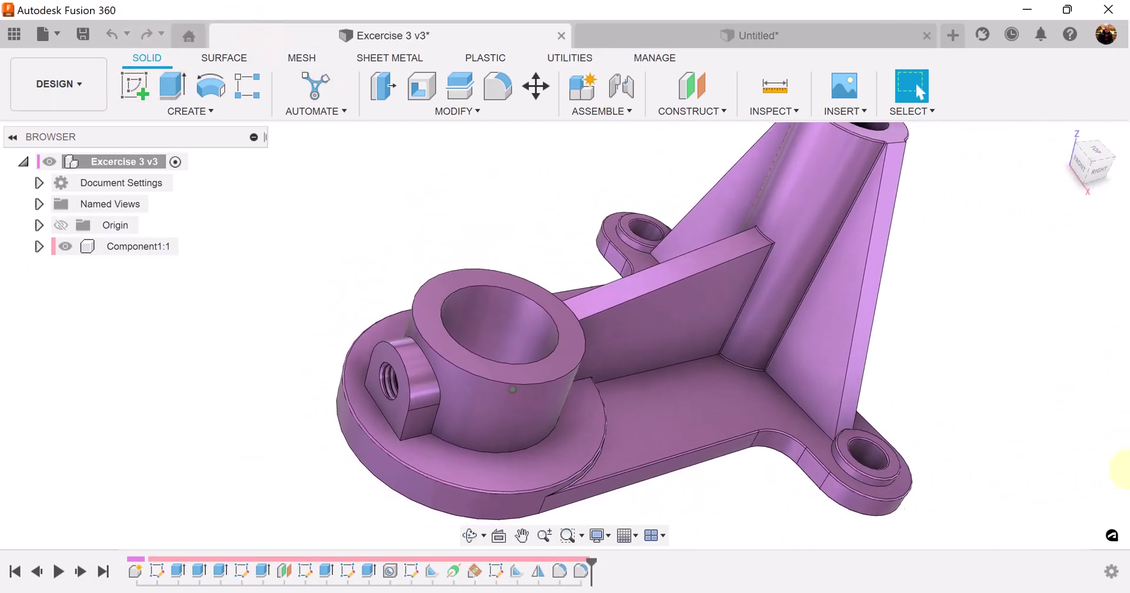
pyautogui.scroll(-3, 1118, 465)
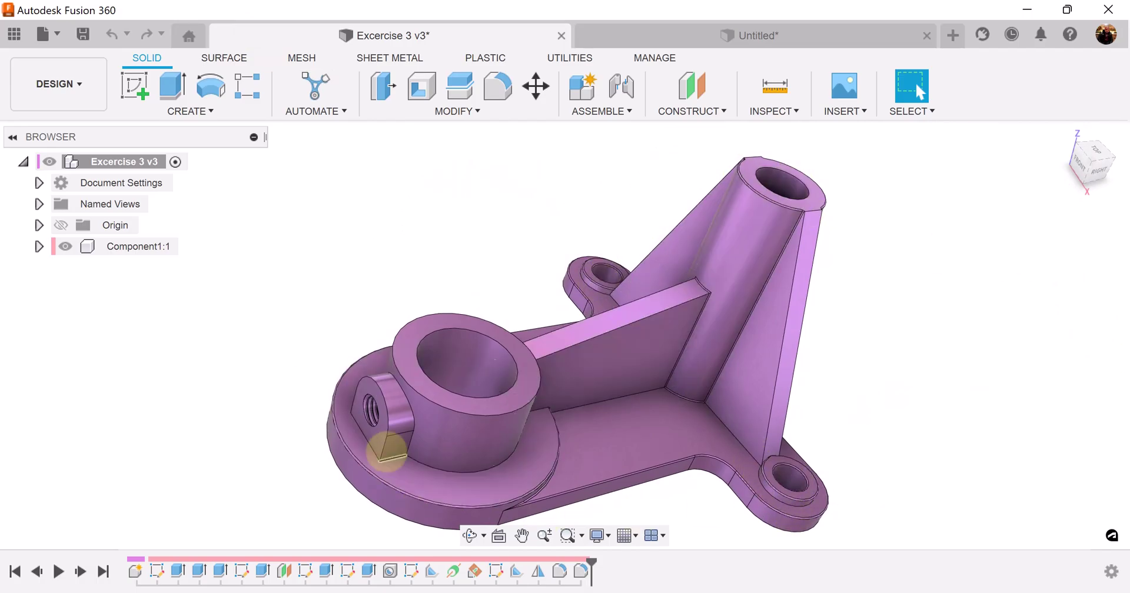
pyautogui.click(838, 38)
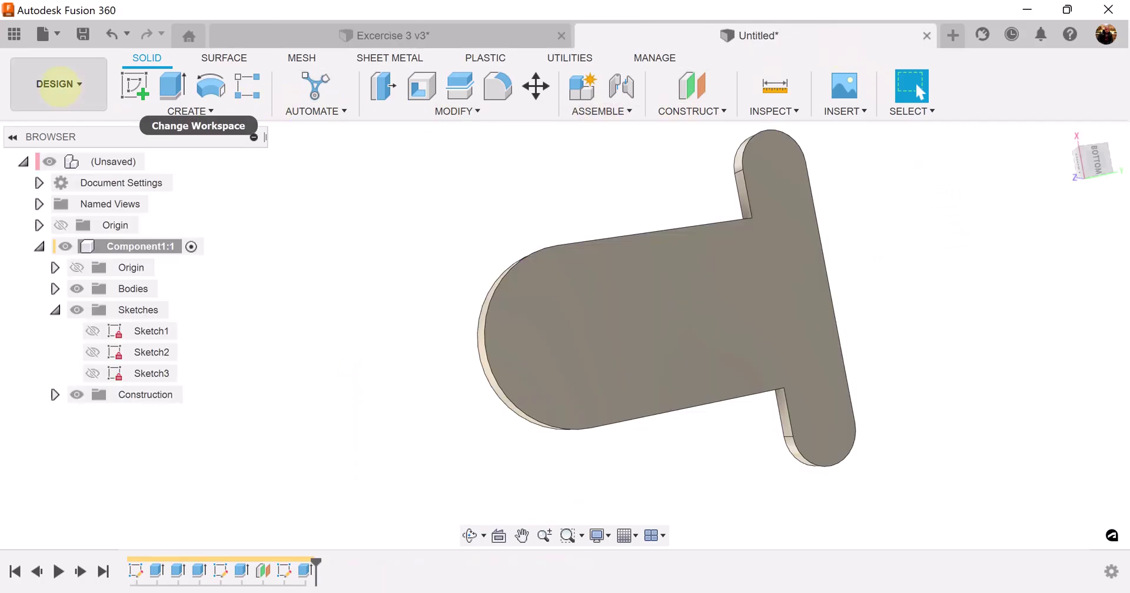
# Start a sketch on the base's underside and draw a 30 mm diameter circle centred on the origin
pyautogui.click(134, 86)
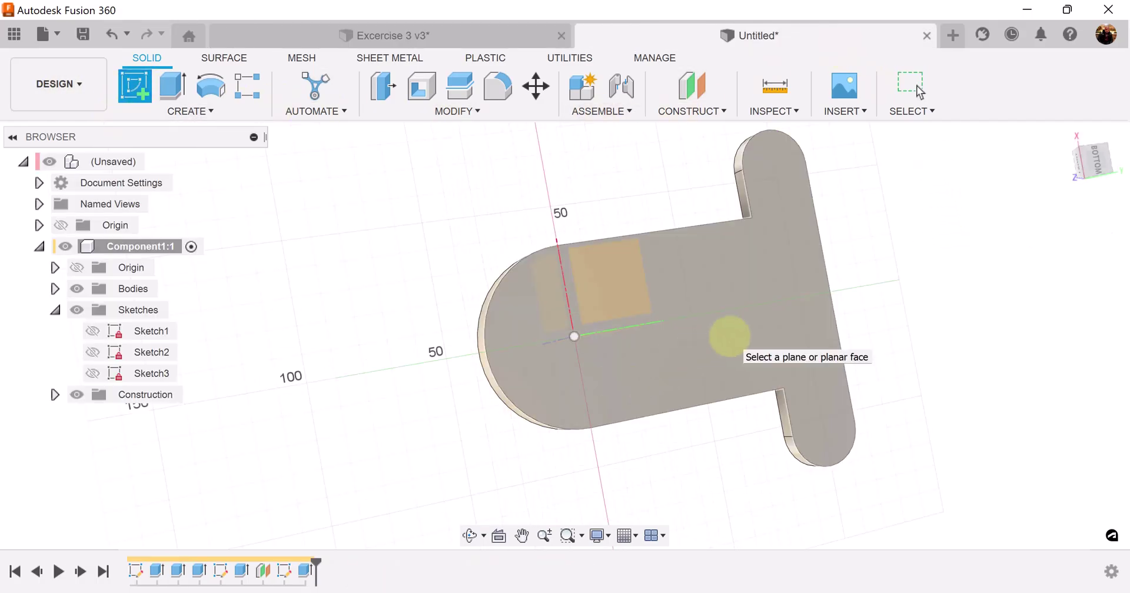
pyautogui.click(731, 332)
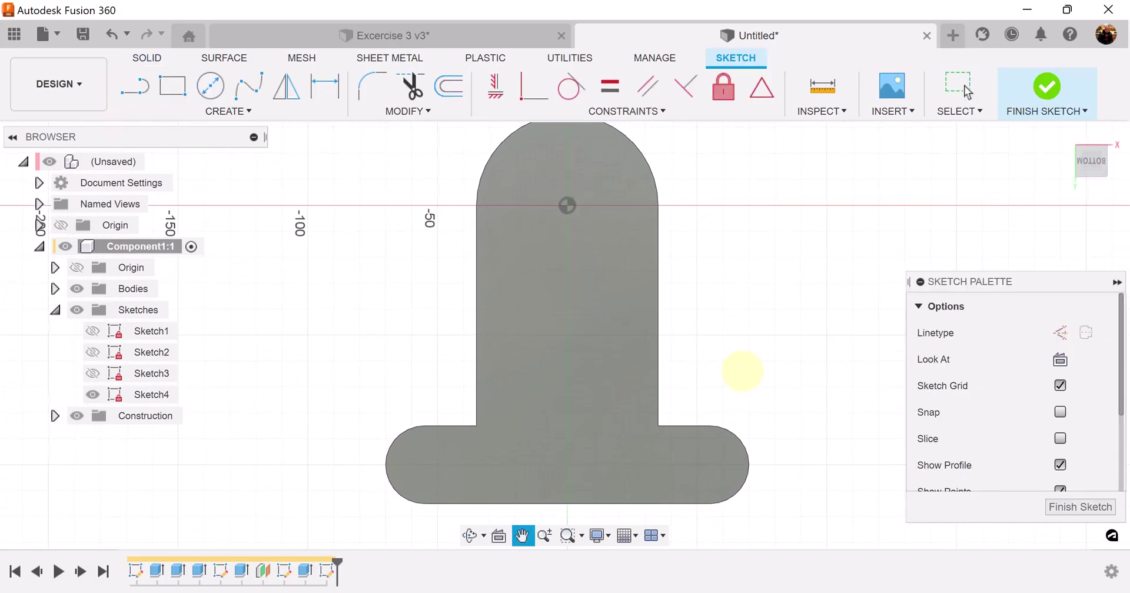
pyautogui.scroll(-1, 740, 372)
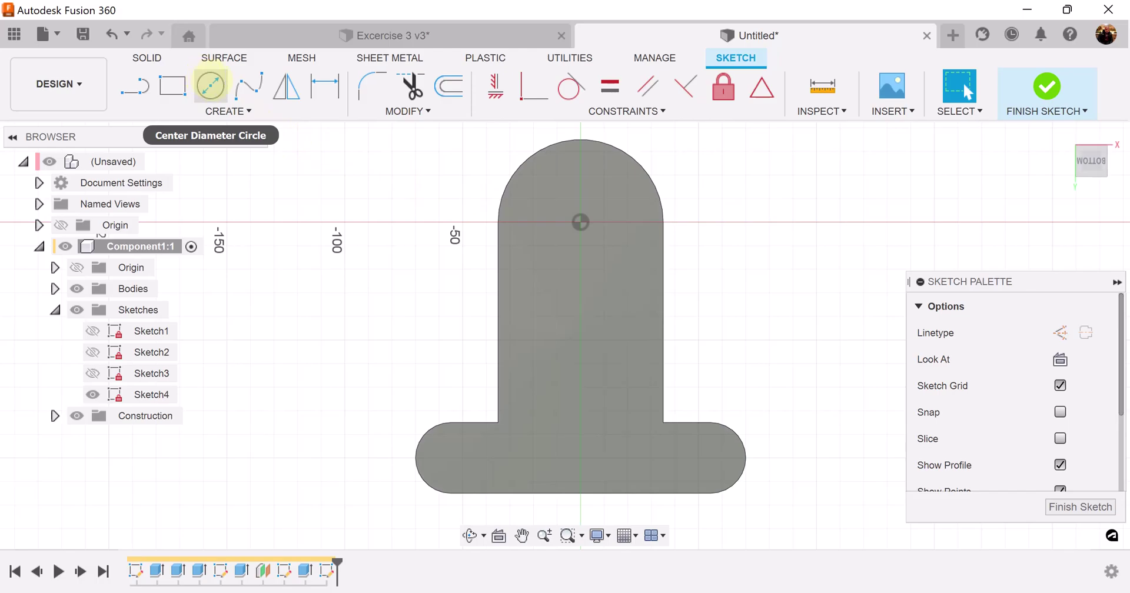
pyautogui.click(210, 85)
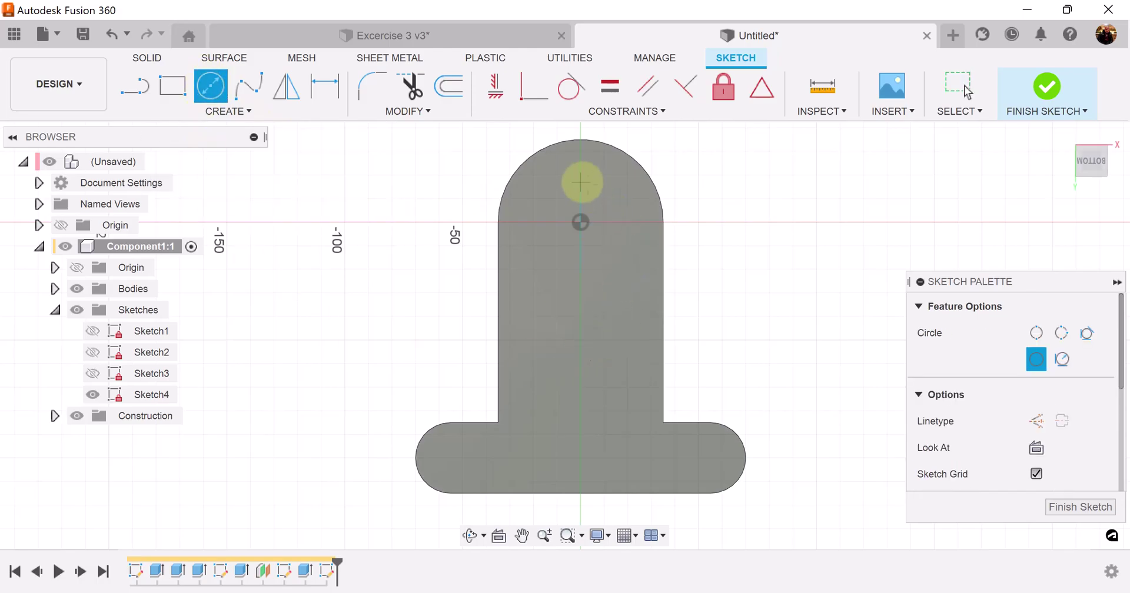
pyautogui.click(581, 223)
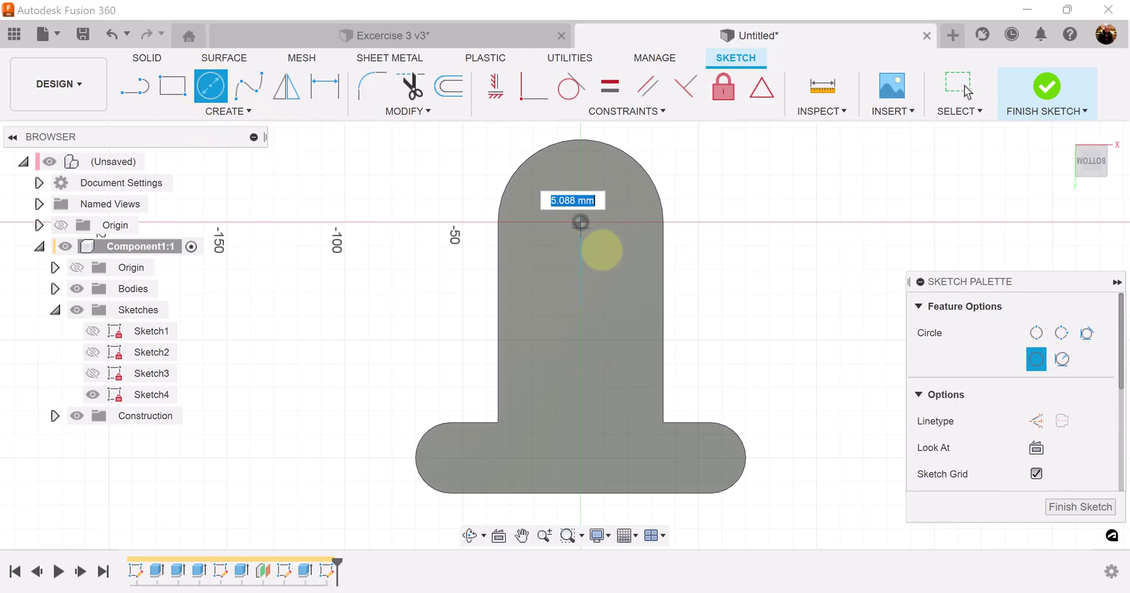
pyautogui.write('30')
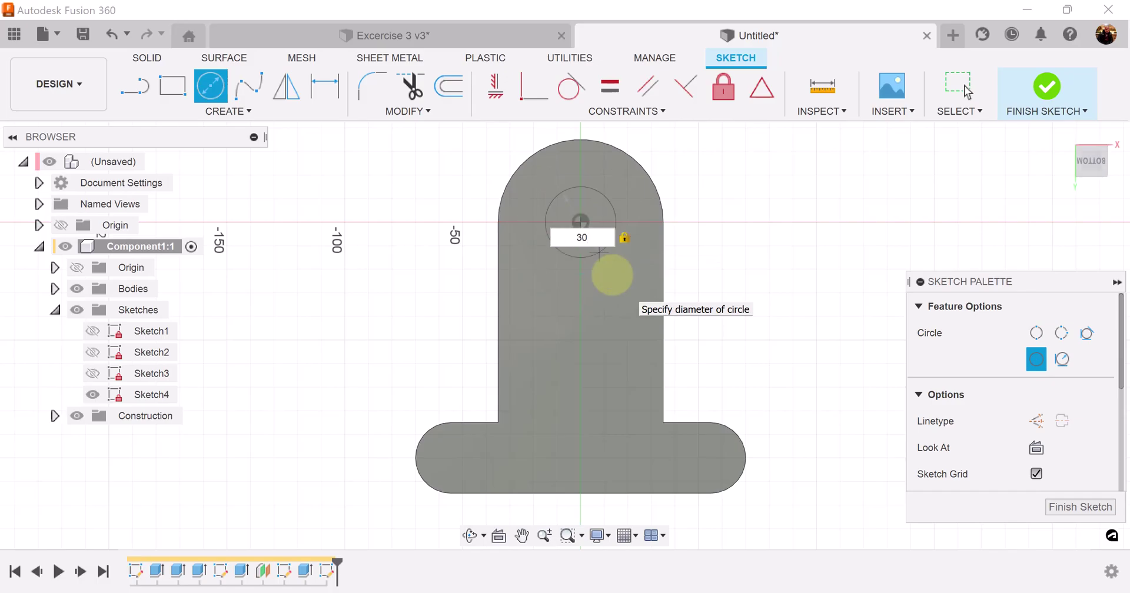
pyautogui.press('Return')
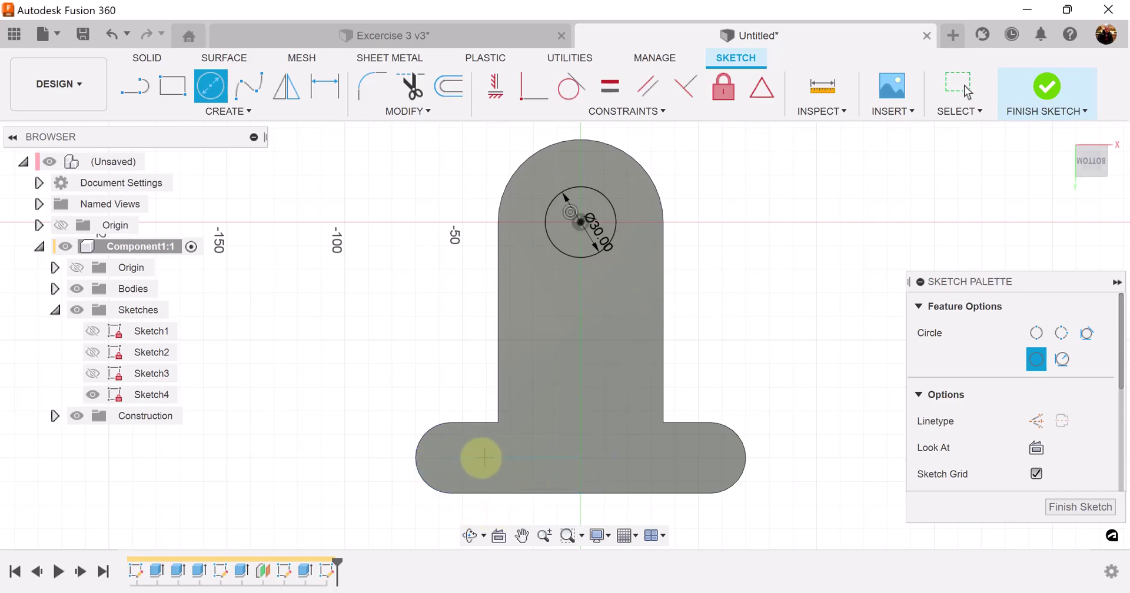
# Draw a 12 mm diameter circle at the centre of each of the flange's two rounded ends
pyautogui.scroll(4, 446, 459)
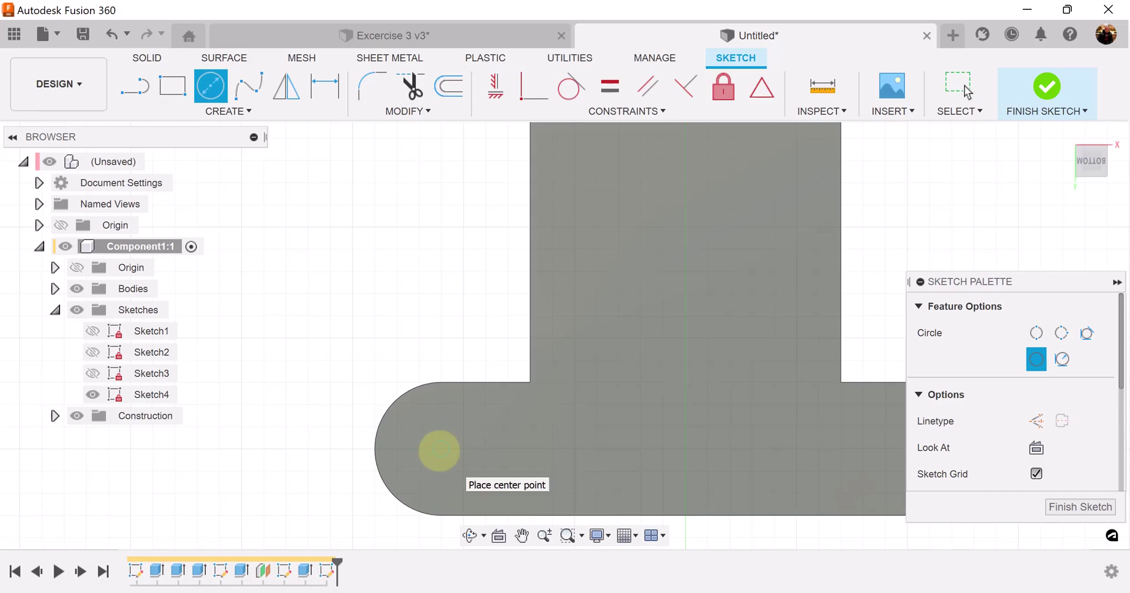
pyautogui.click(440, 449)
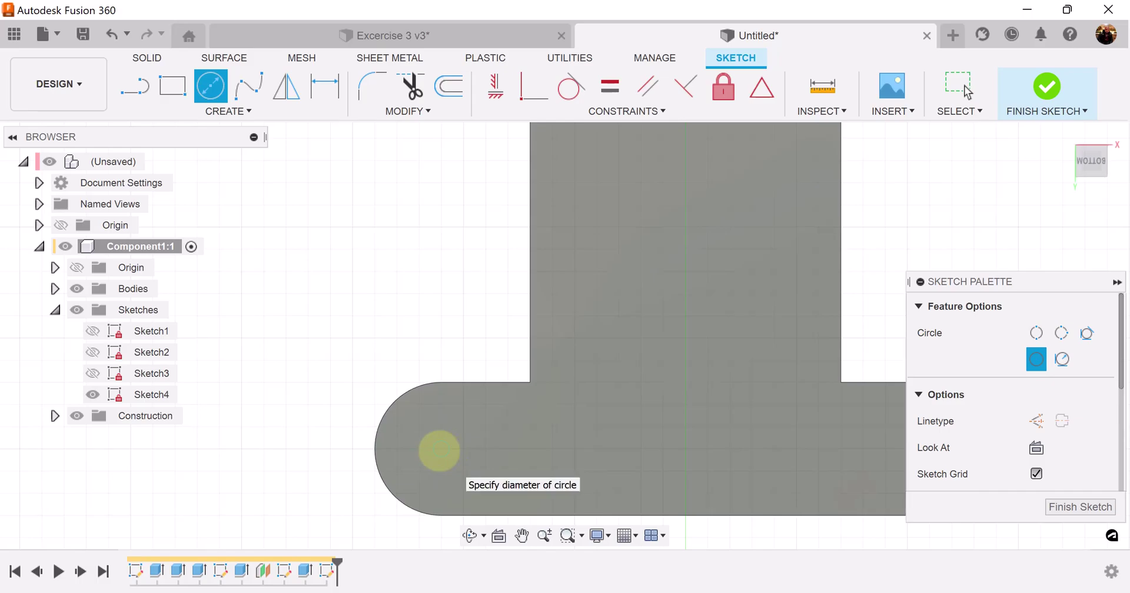
pyautogui.write('1')
pyautogui.press('Return')
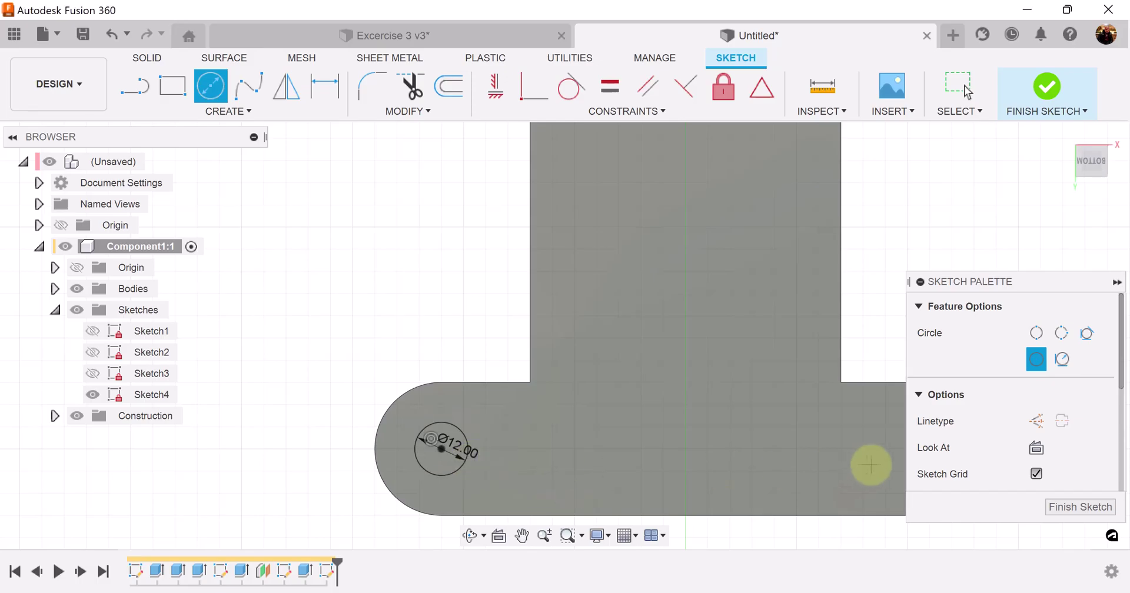
pyautogui.scroll(-2, 871, 461)
pyautogui.moveTo(871, 461); pyautogui.dragTo(600, 468, button='middle')
pyautogui.press('c')
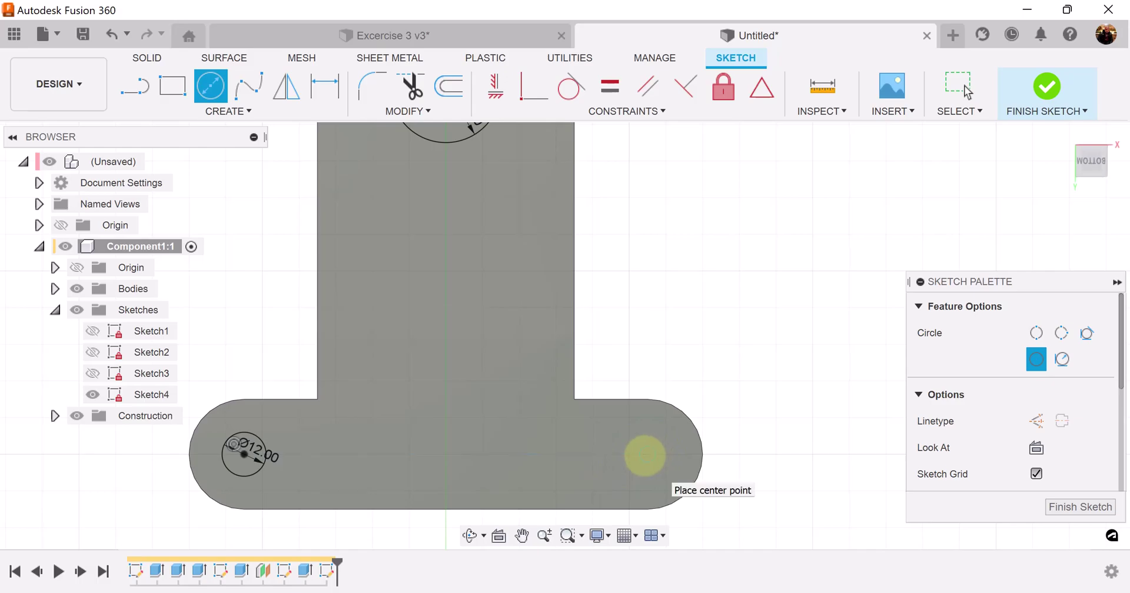
pyautogui.click(647, 455)
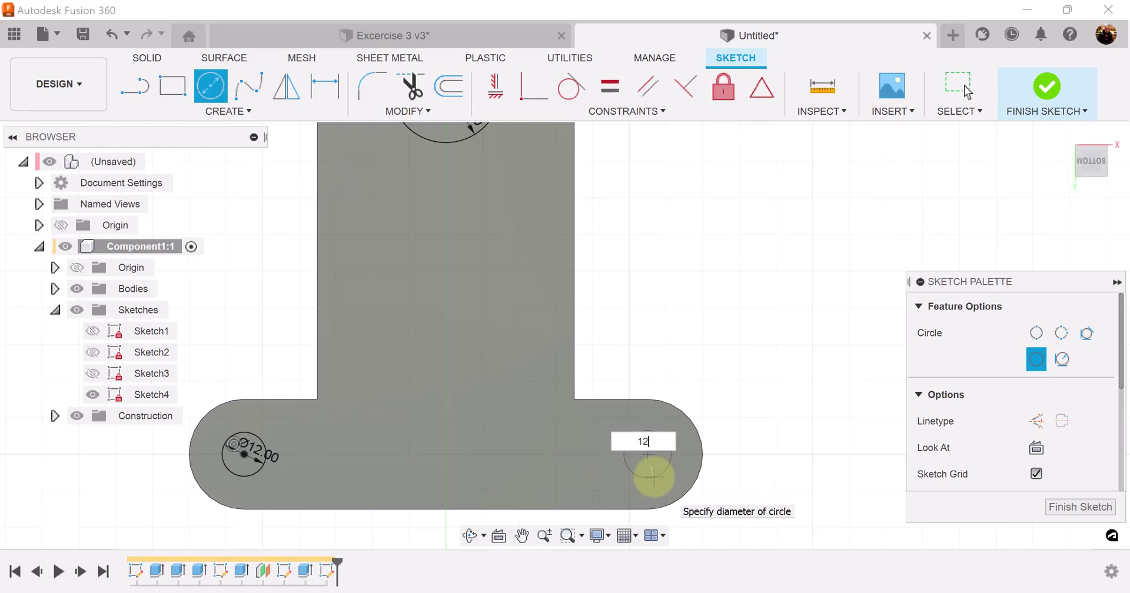
pyautogui.press('Return')
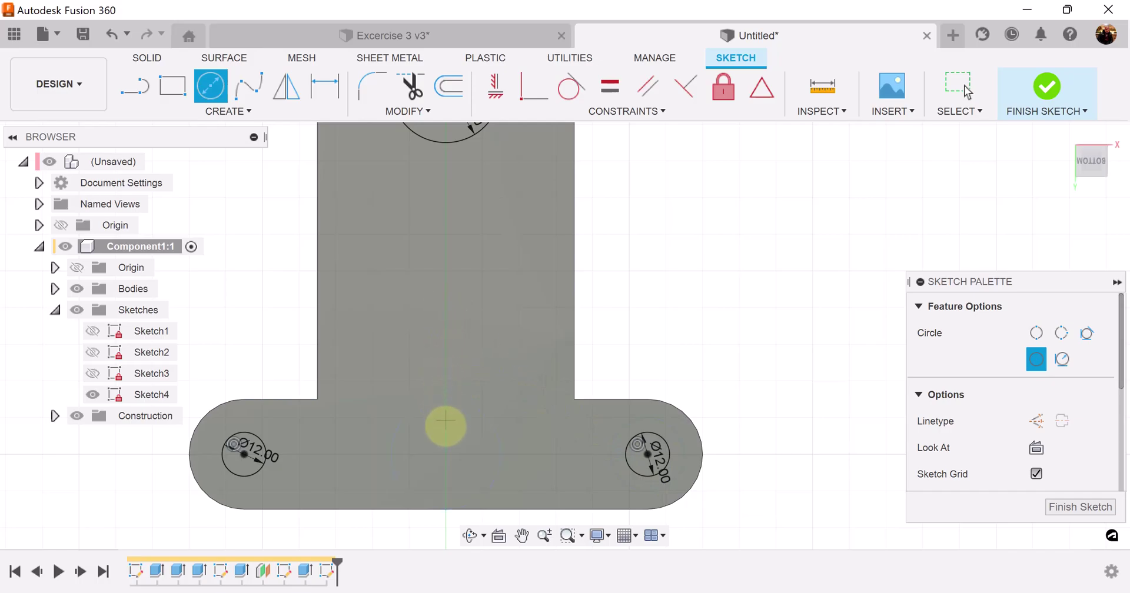
# Draw an 18 mm diameter circle concentric with the tall cylinder, midway between the 12 mm circles, and finish the sketch
pyautogui.scroll(5, 447, 462)
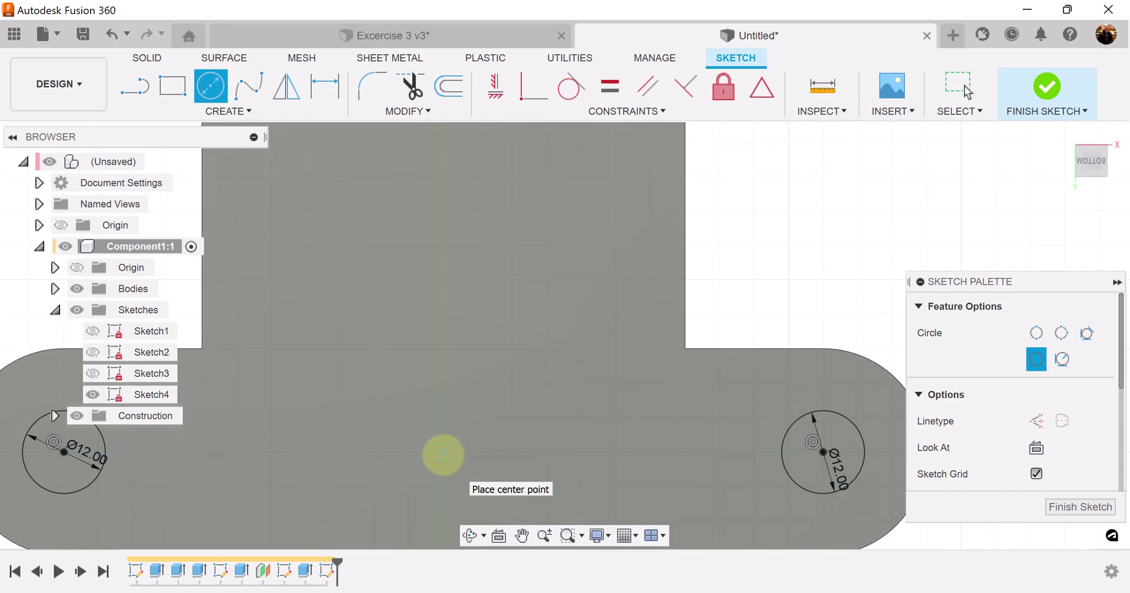
pyautogui.click(444, 453)
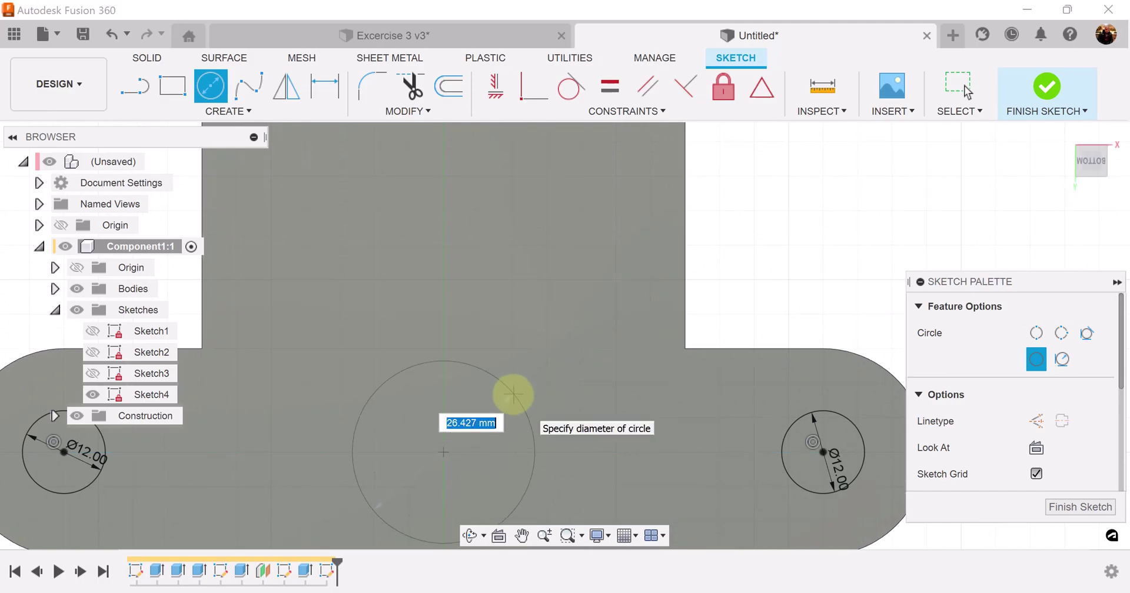
pyautogui.write('18')
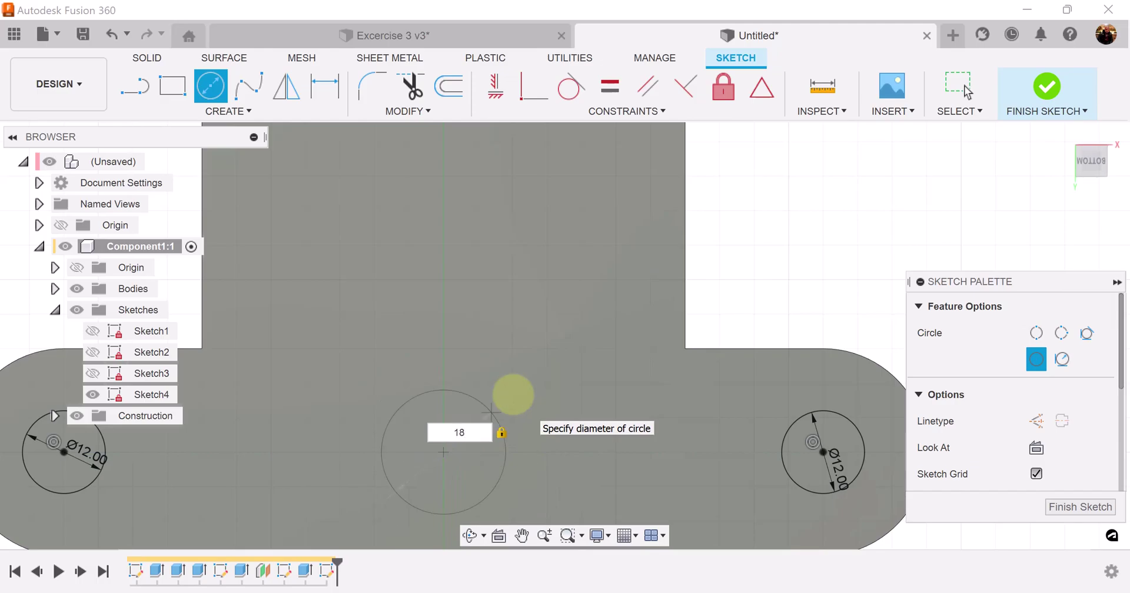
pyautogui.press('Return')
pyautogui.scroll(-2, 564, 441)
pyautogui.scroll(-3, 565, 439)
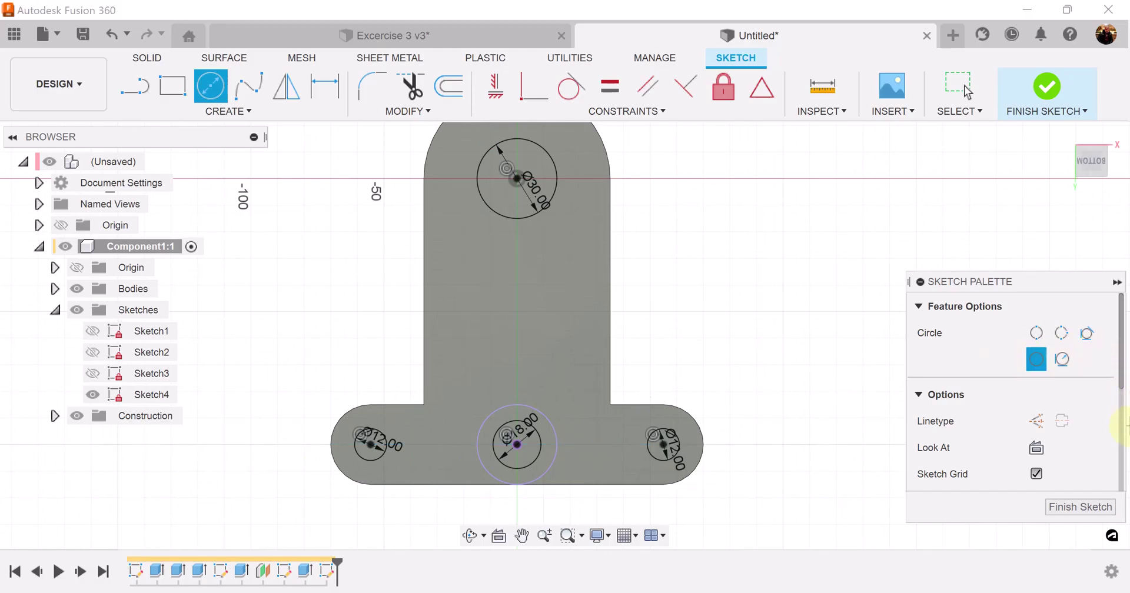
pyautogui.click(1081, 507)
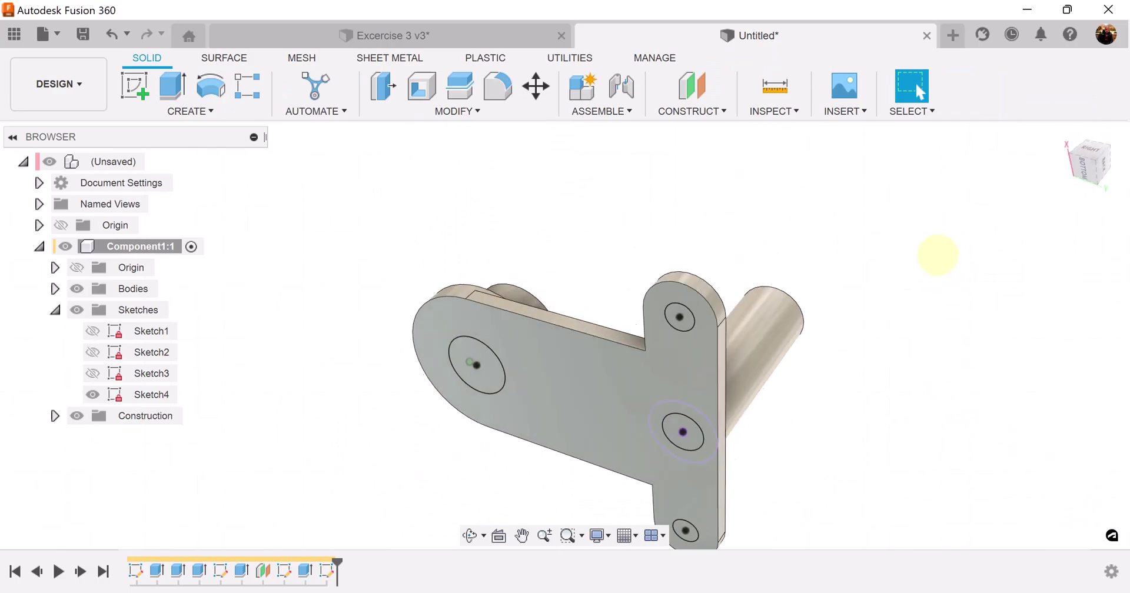
# Extrude all four circles as cuts up through the base and bosses with the extent set to All
pyautogui.click(172, 86)
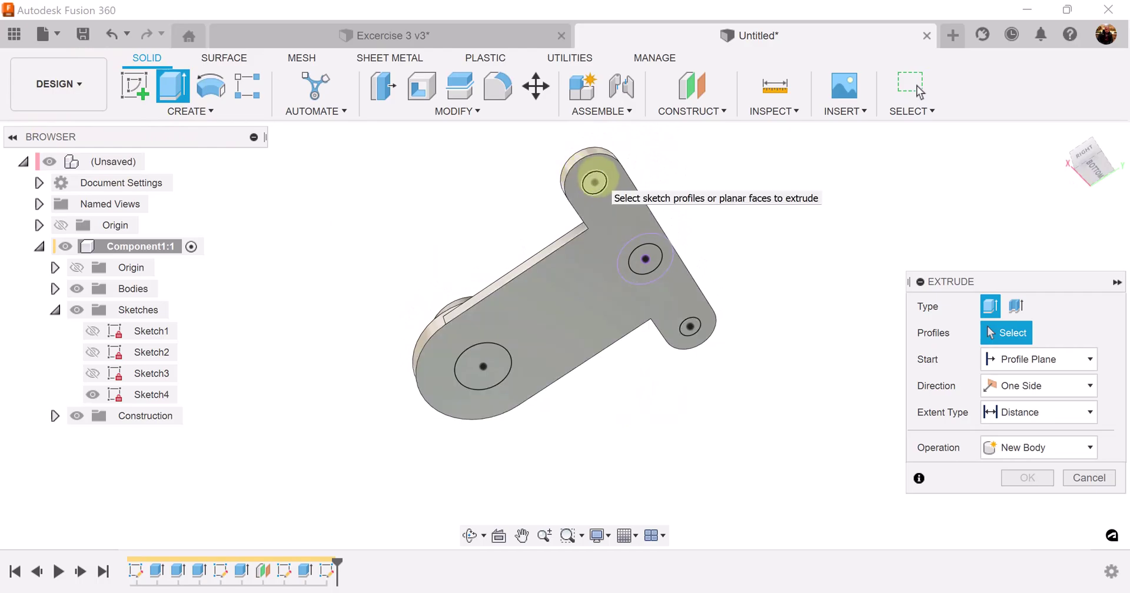
pyautogui.click(596, 182)
pyautogui.click(645, 259)
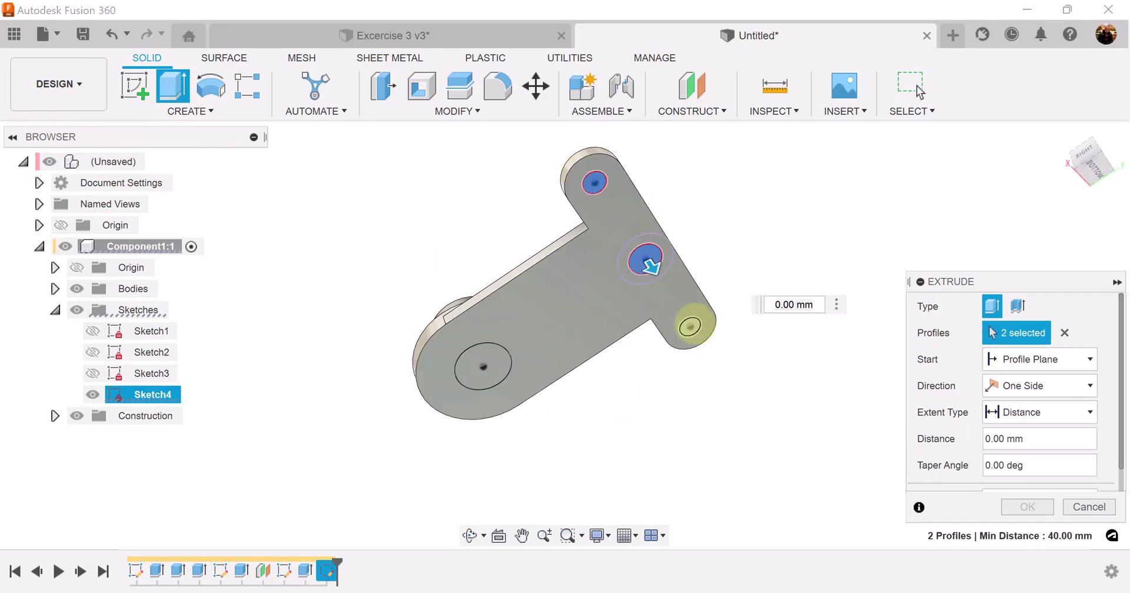
pyautogui.click(691, 327)
pyautogui.click(482, 365)
pyautogui.keyDown('shift'); pyautogui.moveTo(482, 365); pyautogui.dragTo(509, 438, button='middle'); pyautogui.keyUp('shift')
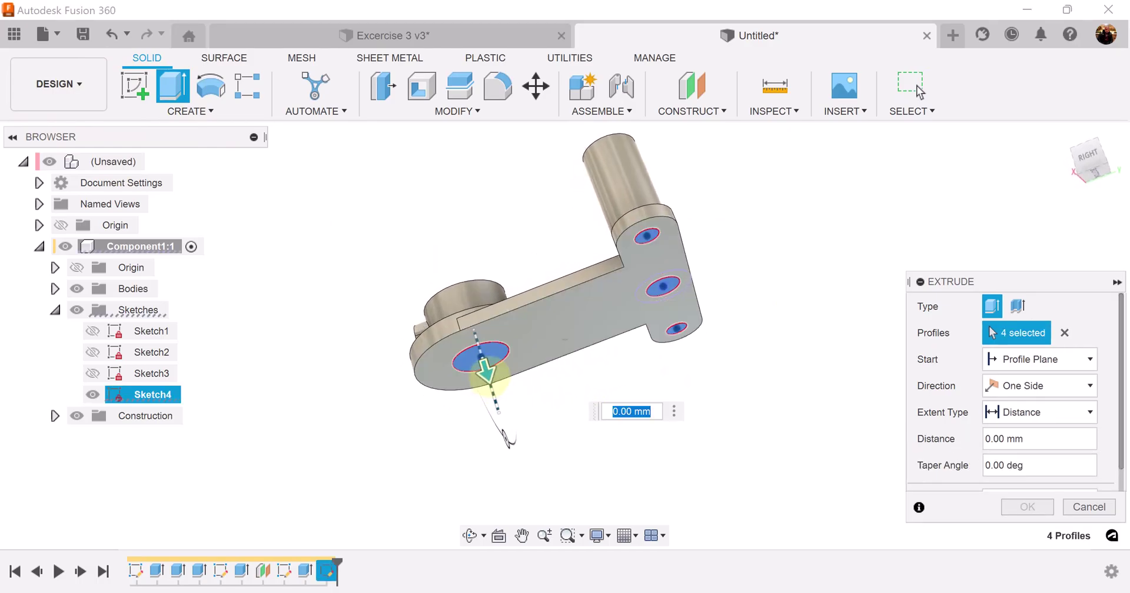
pyautogui.moveTo(487, 372); pyautogui.dragTo(487, 239)
pyautogui.keyDown('shift'); pyautogui.moveTo(486, 240); pyautogui.dragTo(1059, 457, button='middle'); pyautogui.keyUp('shift')
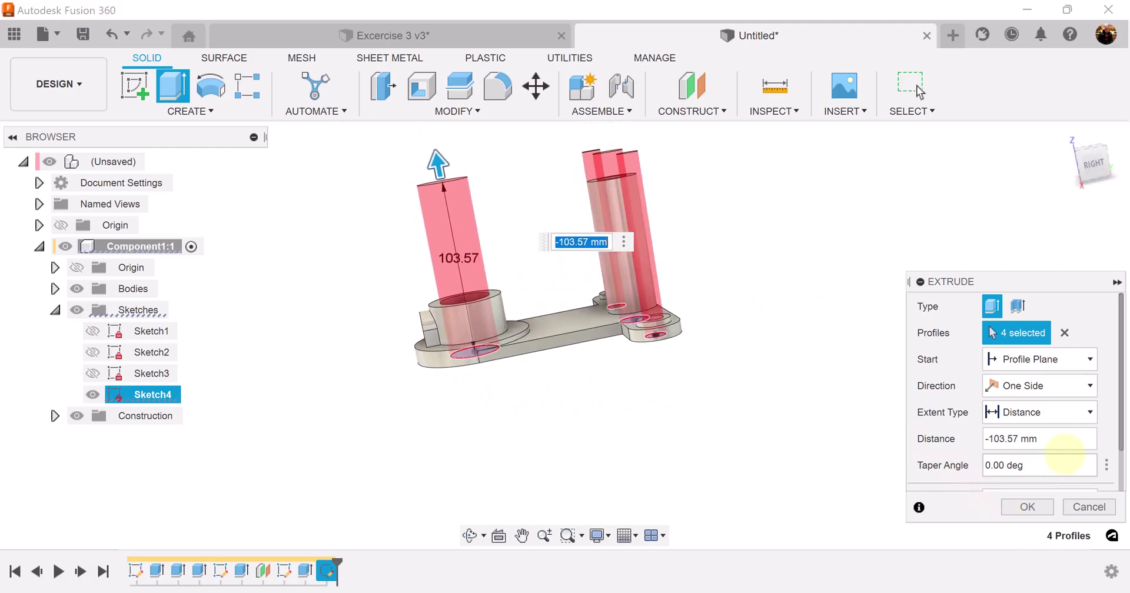
pyautogui.click(1063, 413)
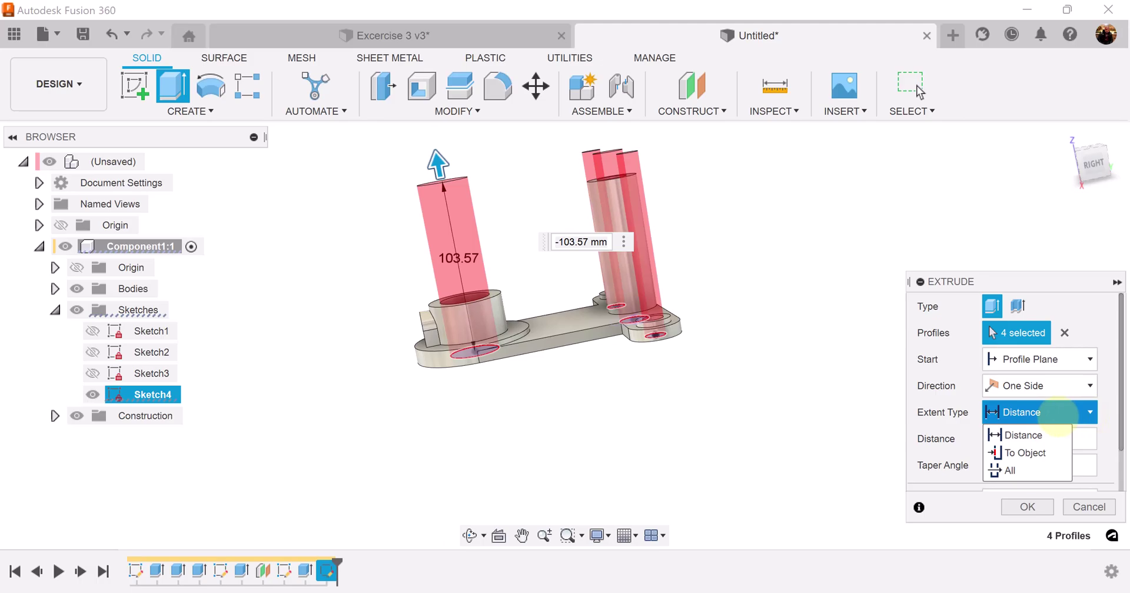
pyautogui.click(1023, 468)
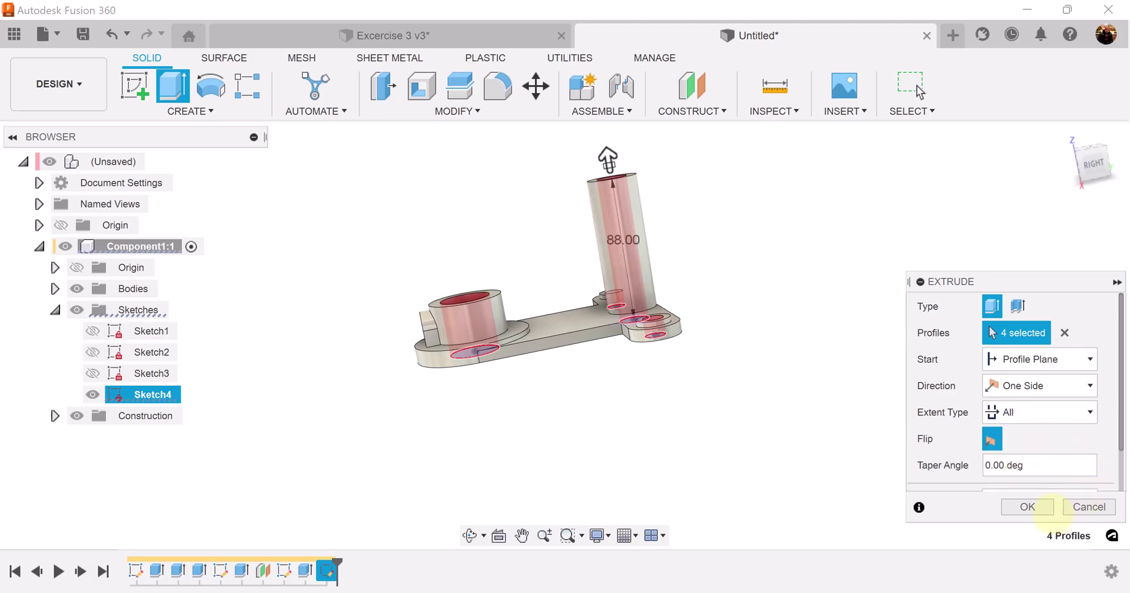
pyautogui.click(1027, 507)
pyautogui.keyDown('shift'); pyautogui.moveTo(858, 447); pyautogui.dragTo(317, 391, button='middle'); pyautogui.keyUp('shift')
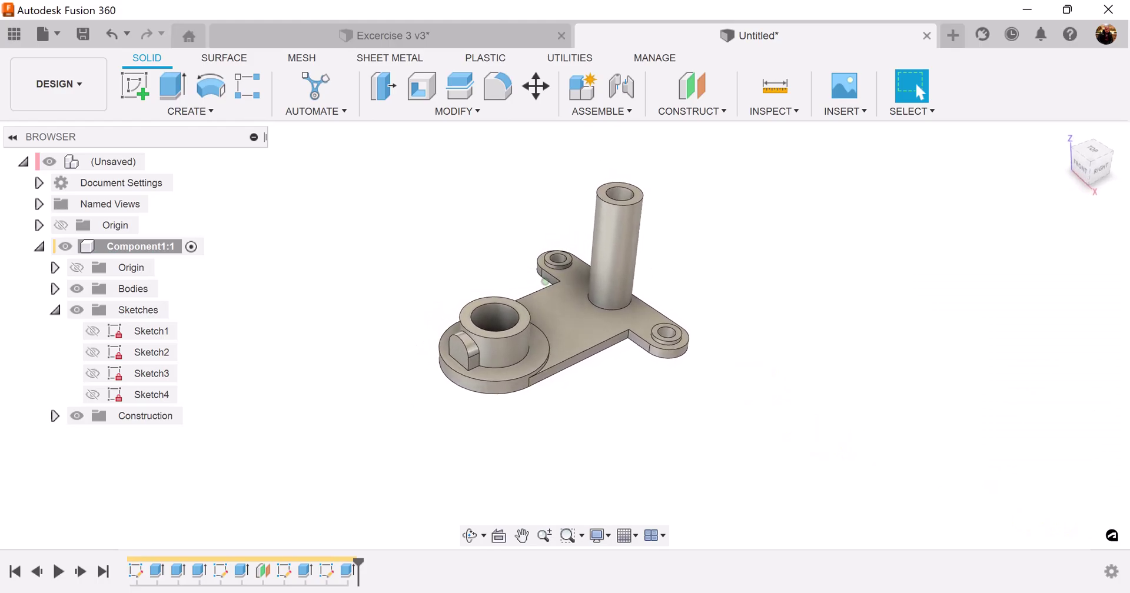
pyautogui.keyDown('shift'); pyautogui.moveTo(545, 281); pyautogui.dragTo(544, 281, button='middle'); pyautogui.keyUp('shift')
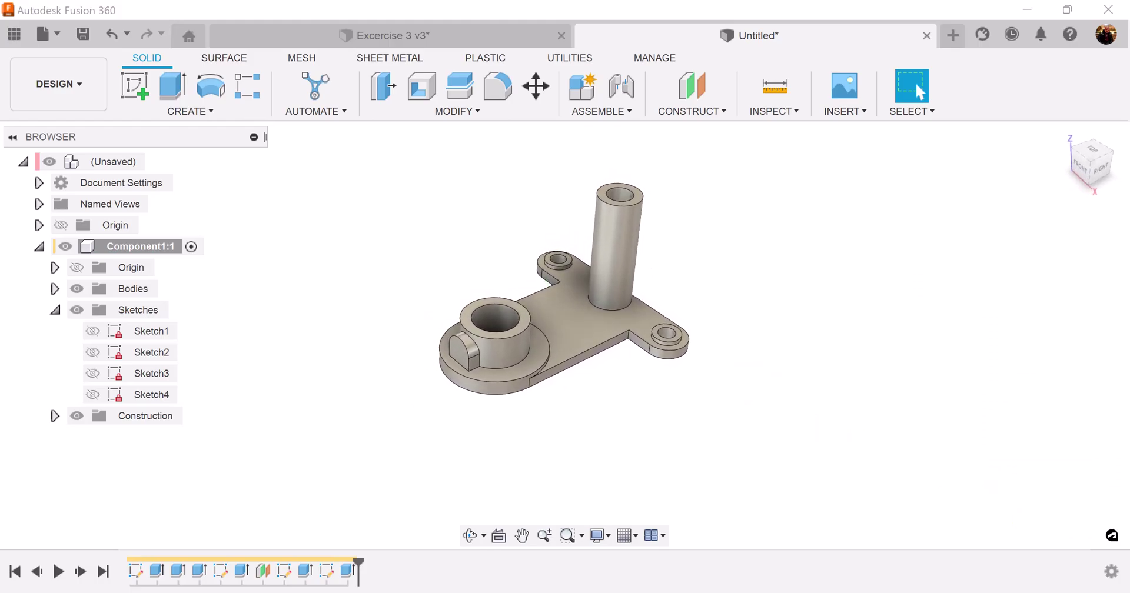
# Examine the threaded hole in the front lug of the finished Excercise 3 model and return to the new design
pyautogui.keyDown('shift'); pyautogui.moveTo(895, 411); pyautogui.dragTo(446, 9, button='middle'); pyautogui.keyUp('shift')
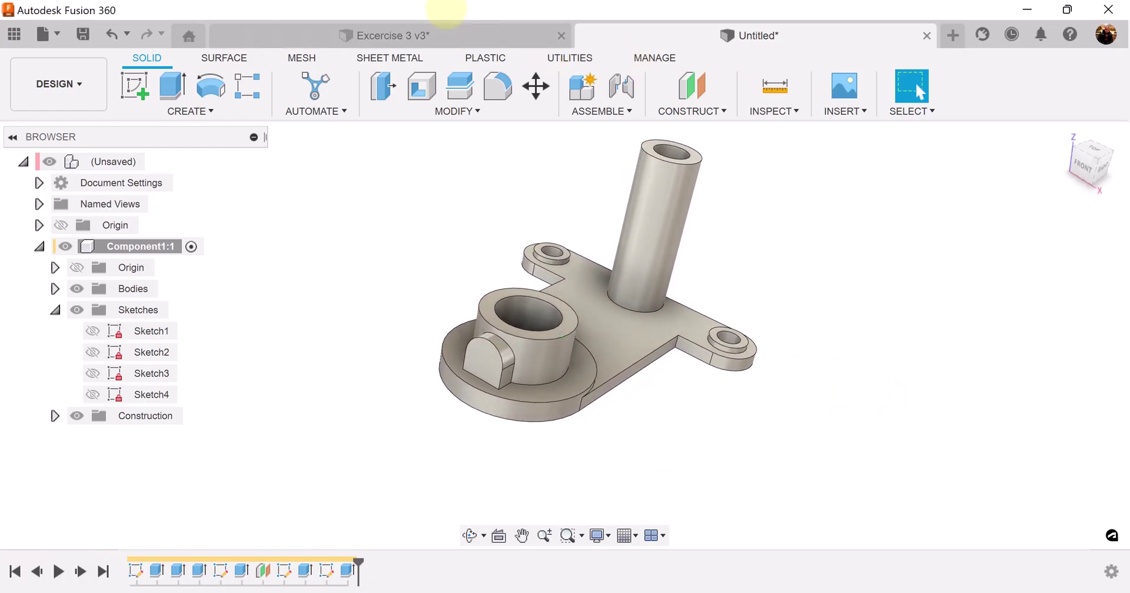
pyautogui.click(448, 32)
pyautogui.keyDown('shift'); pyautogui.moveTo(475, 466); pyautogui.dragTo(461, 429, button='middle'); pyautogui.keyUp('shift')
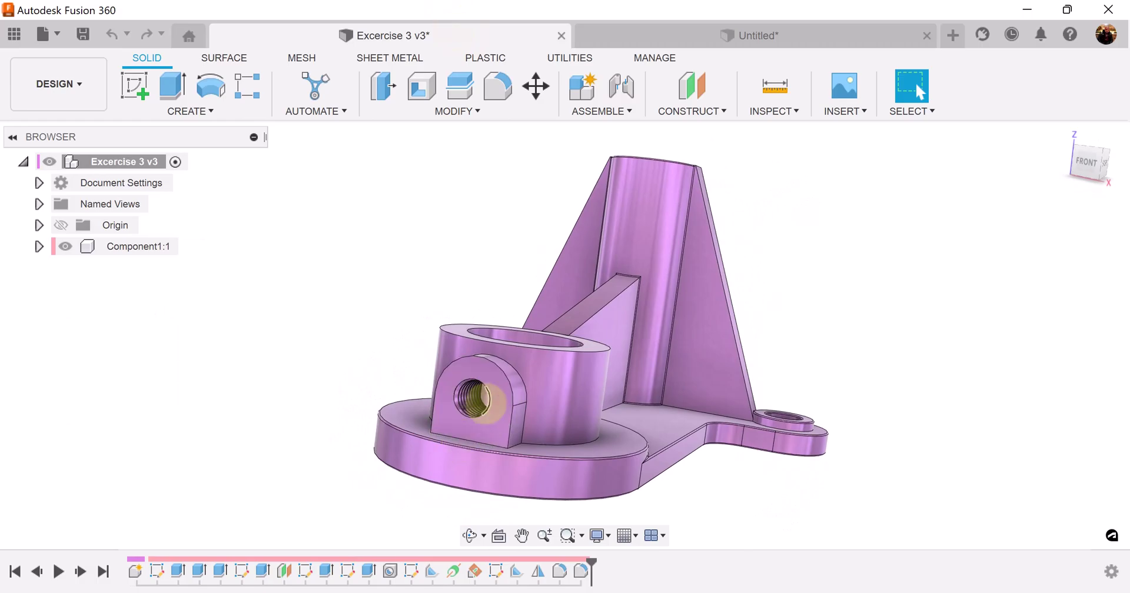
pyautogui.keyDown('shift'); pyautogui.moveTo(744, 373); pyautogui.dragTo(842, 34, button='middle'); pyautogui.keyUp('shift')
pyautogui.click(841, 34)
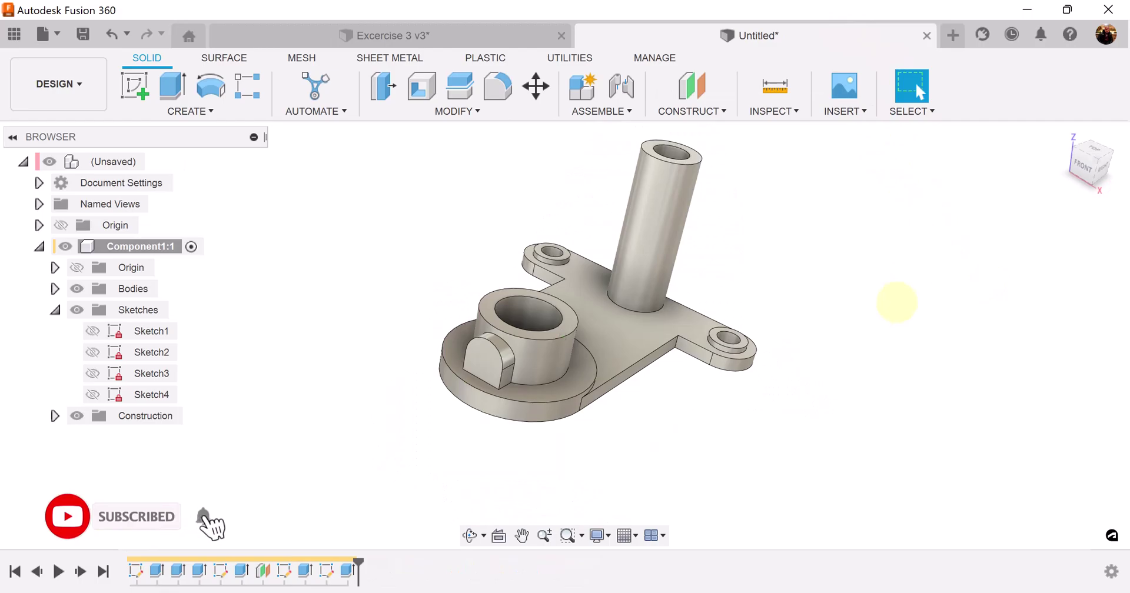
# Sketch a 10 mm diameter circle on the lug's front face, concentric with its rounded top, and finish the sketch
pyautogui.click(134, 85)
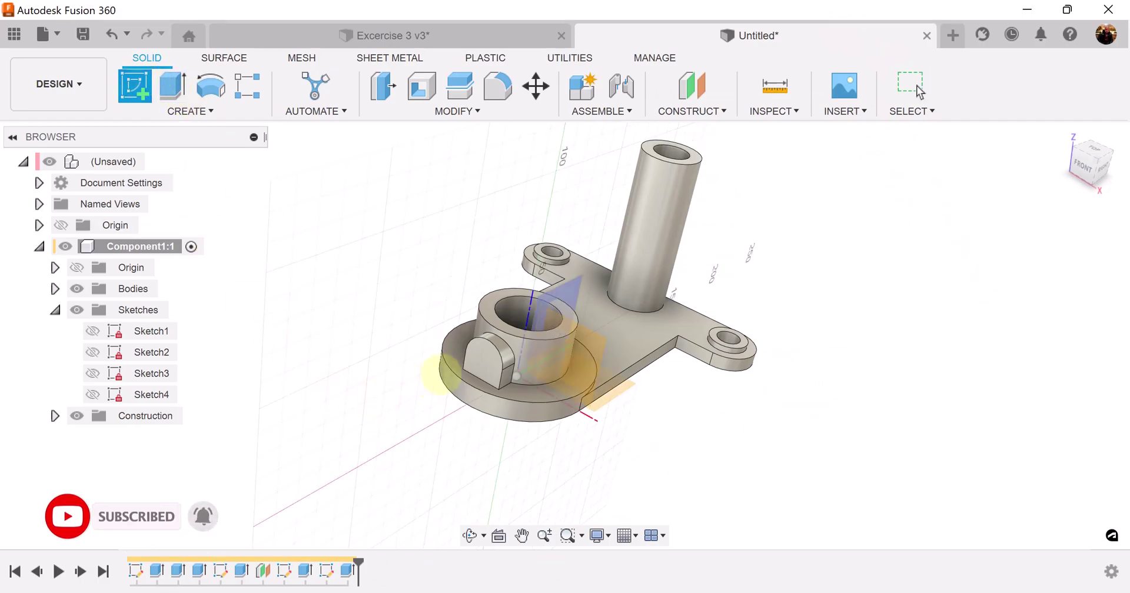
pyautogui.click(484, 357)
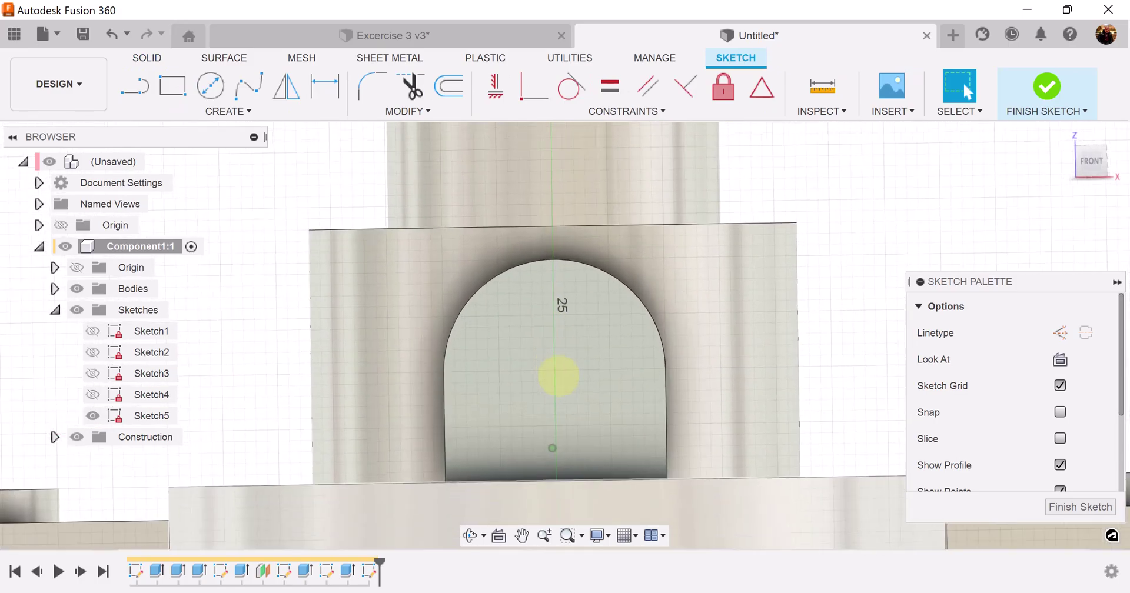
pyautogui.click(210, 85)
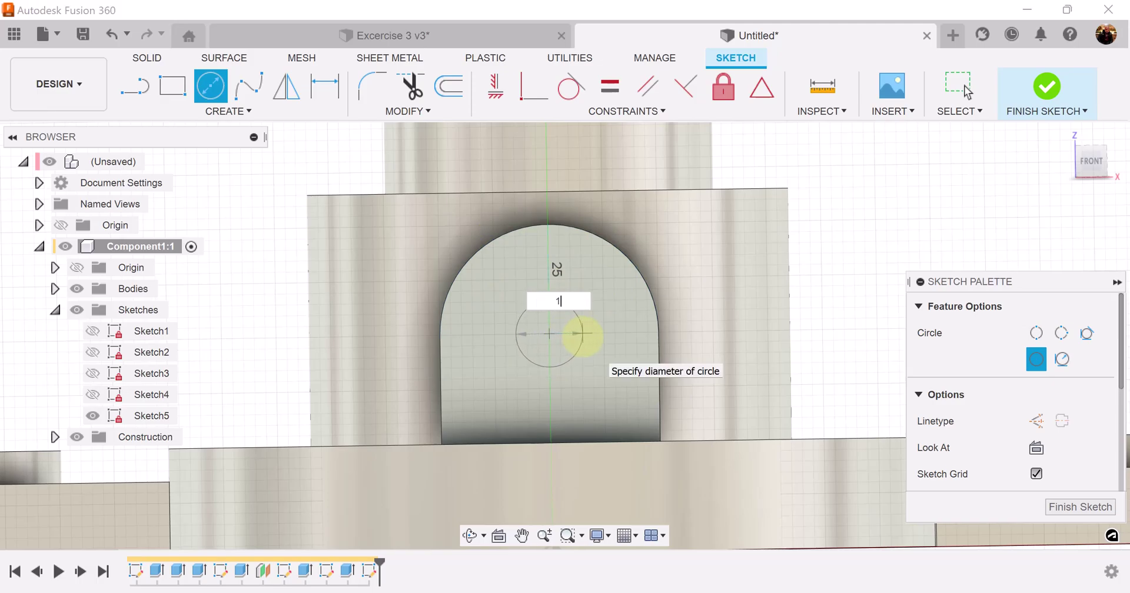
pyautogui.press('Return')
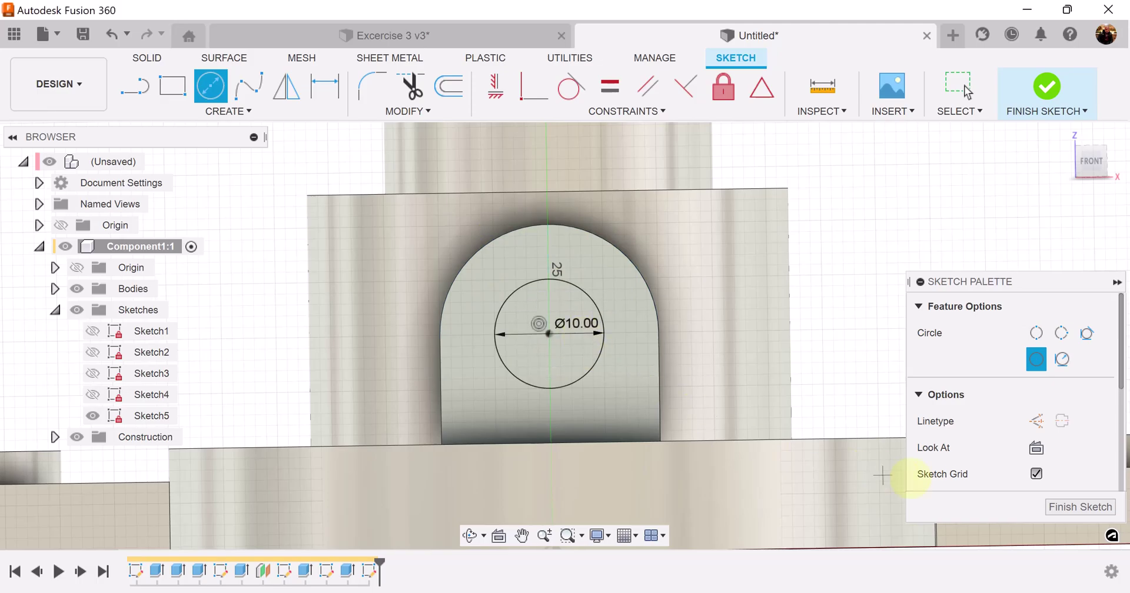
pyautogui.click(1058, 507)
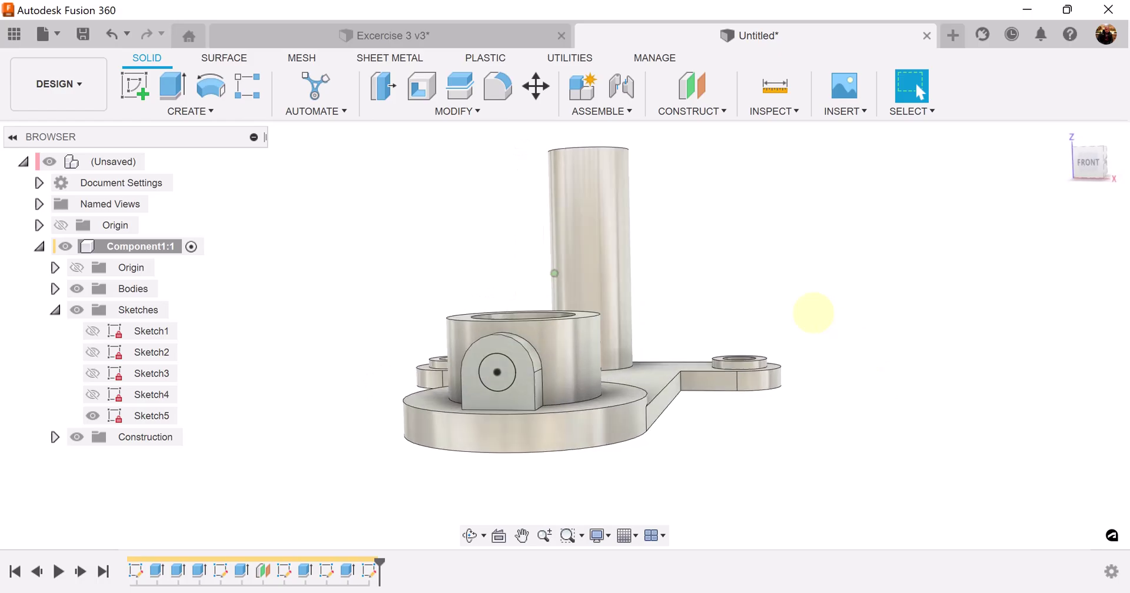
# Extrude the 10 mm circle as a cut through the lug, with the extent set to the large boss's inner bore face
pyautogui.click(172, 87)
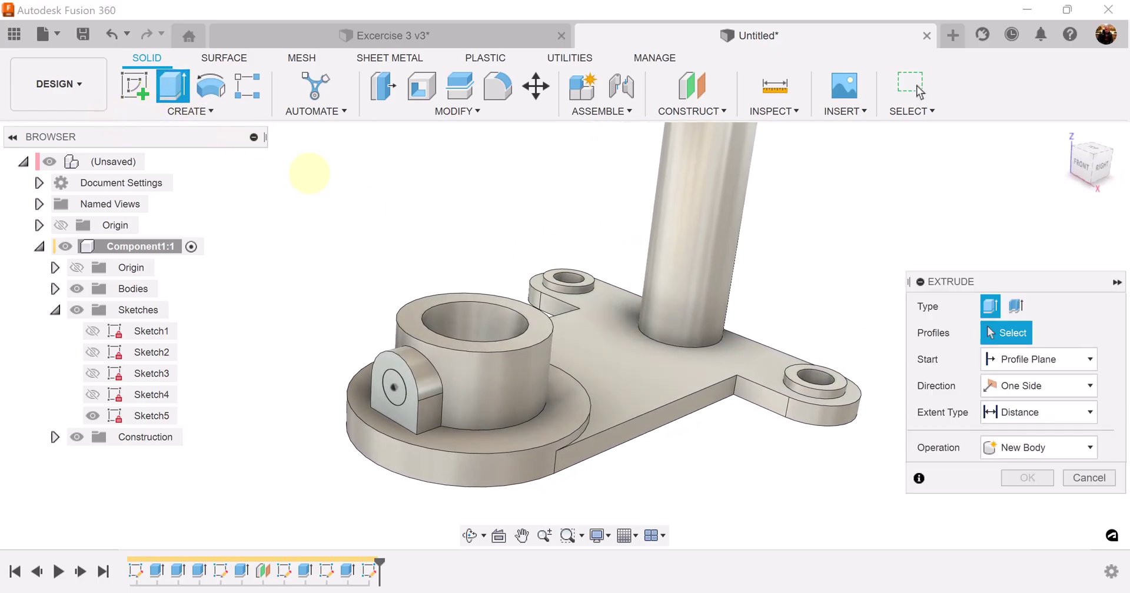
pyautogui.click(393, 387)
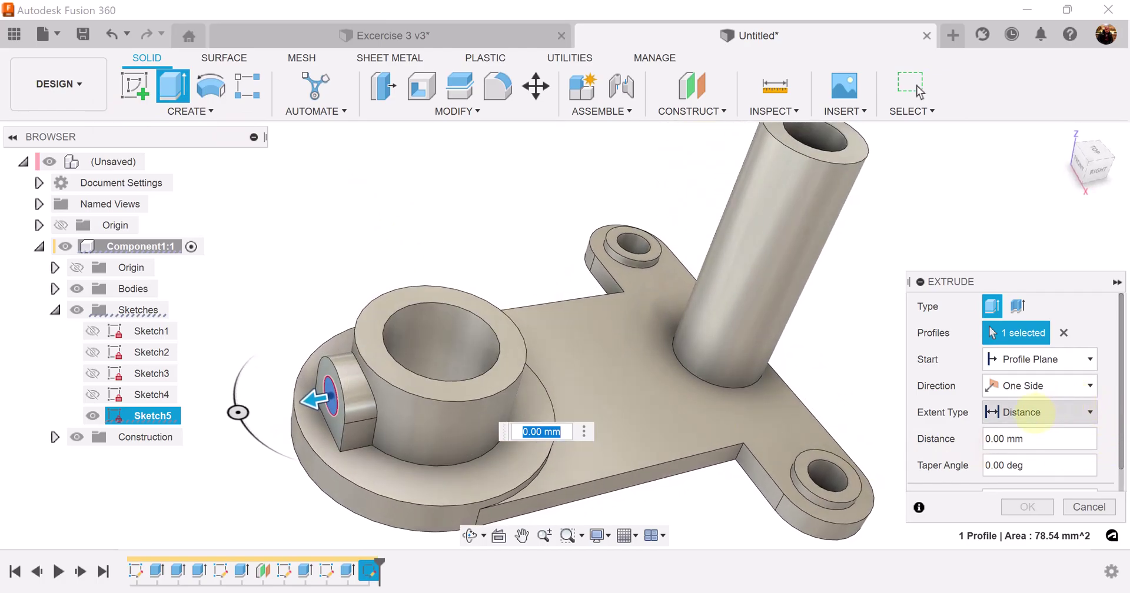
pyautogui.click(1034, 412)
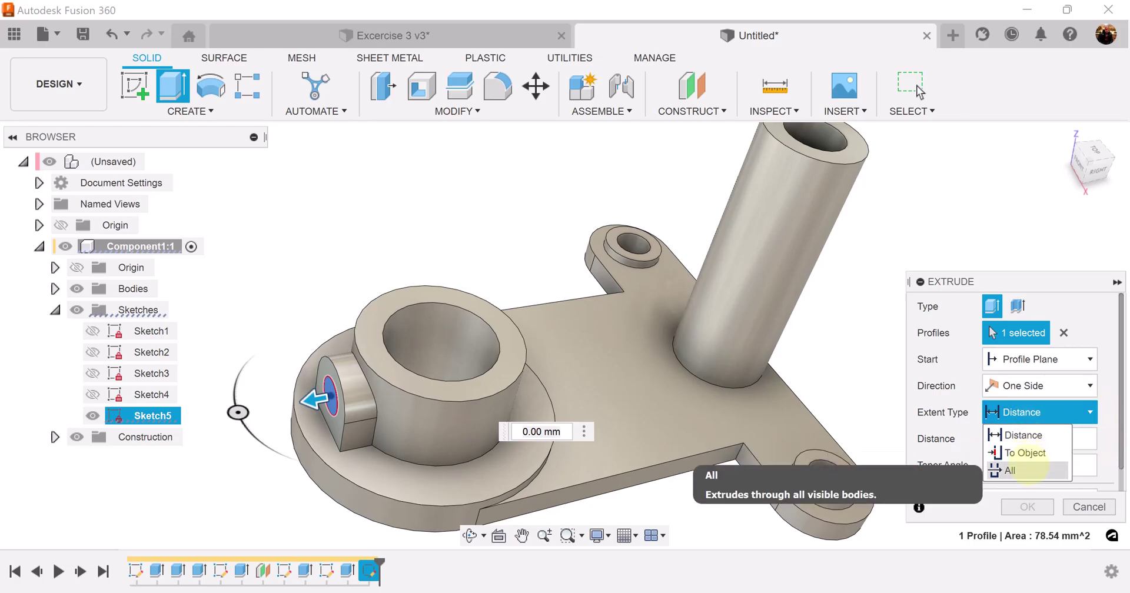
pyautogui.click(1025, 453)
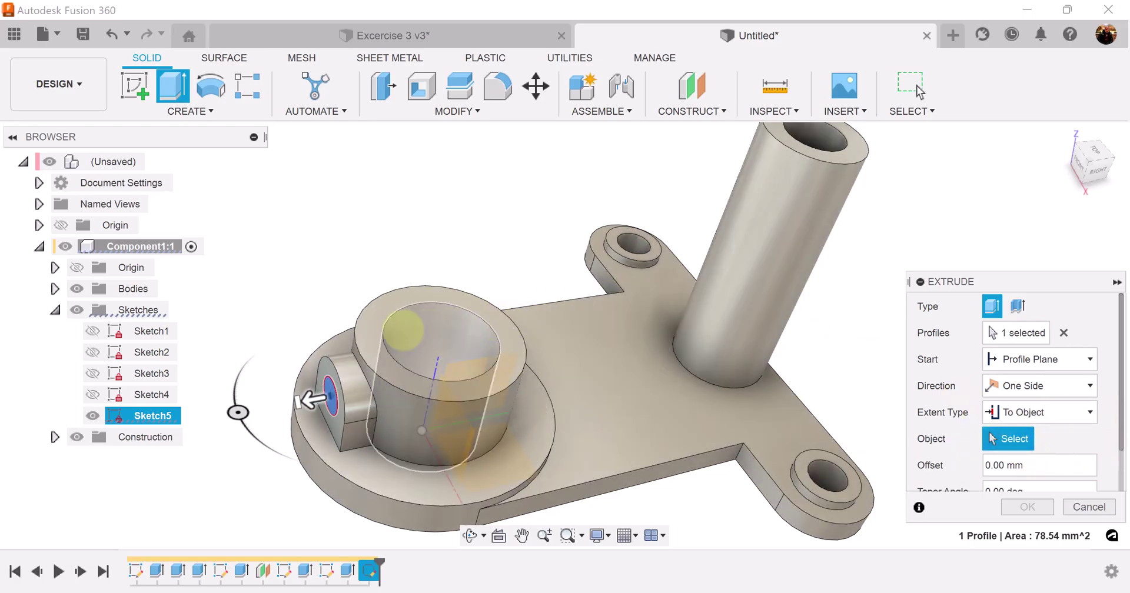
pyautogui.click(403, 330)
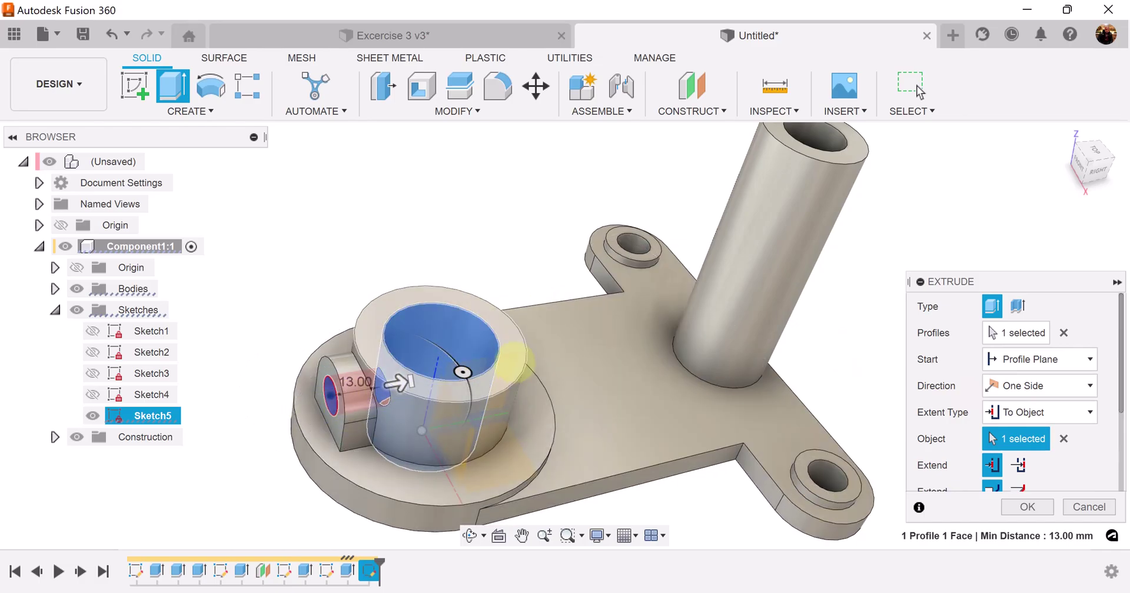
pyautogui.click(1027, 506)
# Chamfer the front edge of the lug's hole with an equal distance of 0.1 mm
pyautogui.moveTo(711, 404)
pyautogui.keyDown('shift'); pyautogui.mouseDown(button='middle')
pyautogui.moveTo(585, 247)
pyautogui.moveTo(487, 170)
pyautogui.mouseUp(button='middle'); pyautogui.keyUp('shift')
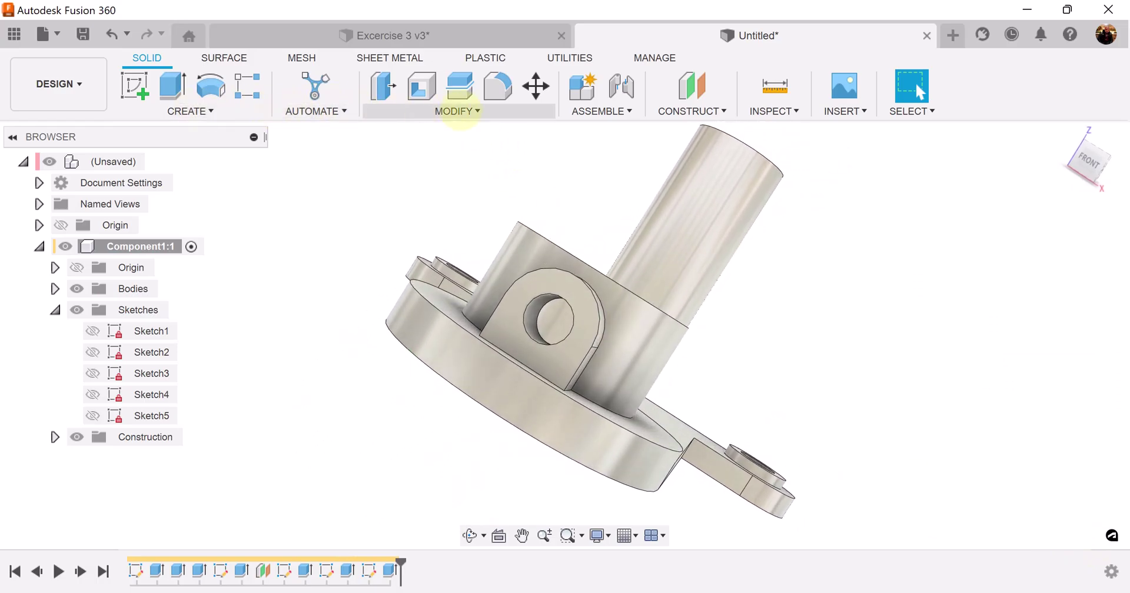
pyautogui.click(456, 110)
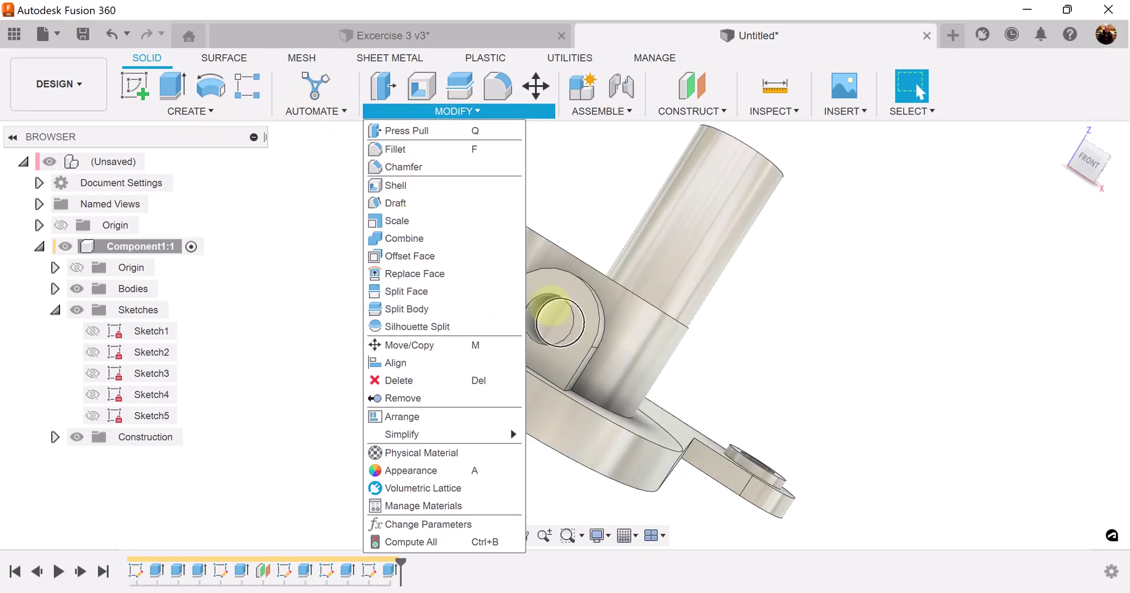
pyautogui.scroll(5, 572, 320)
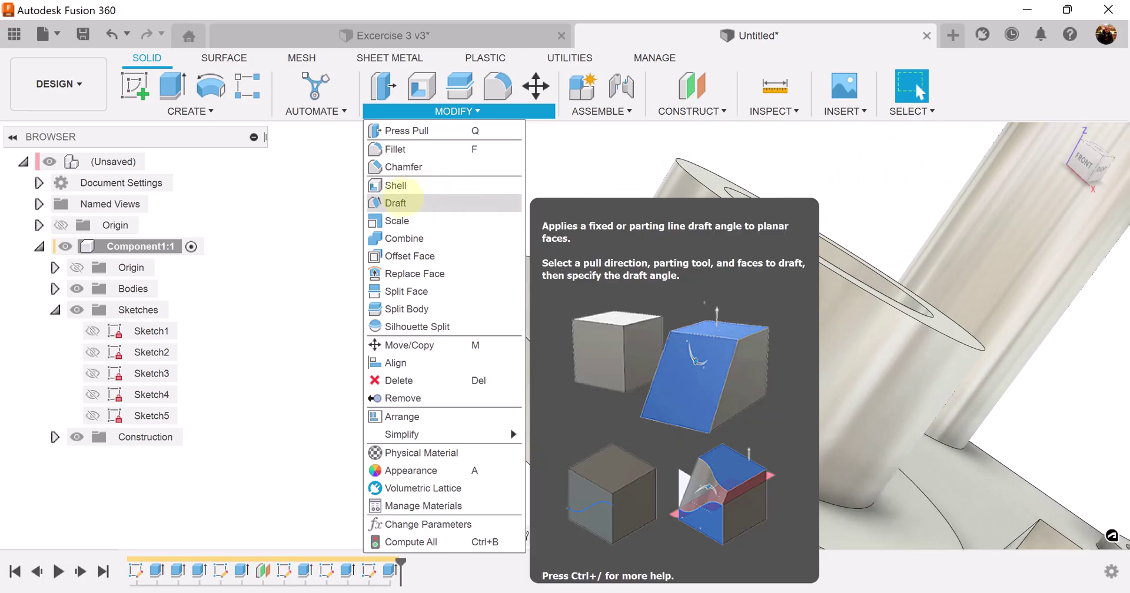
pyautogui.click(397, 167)
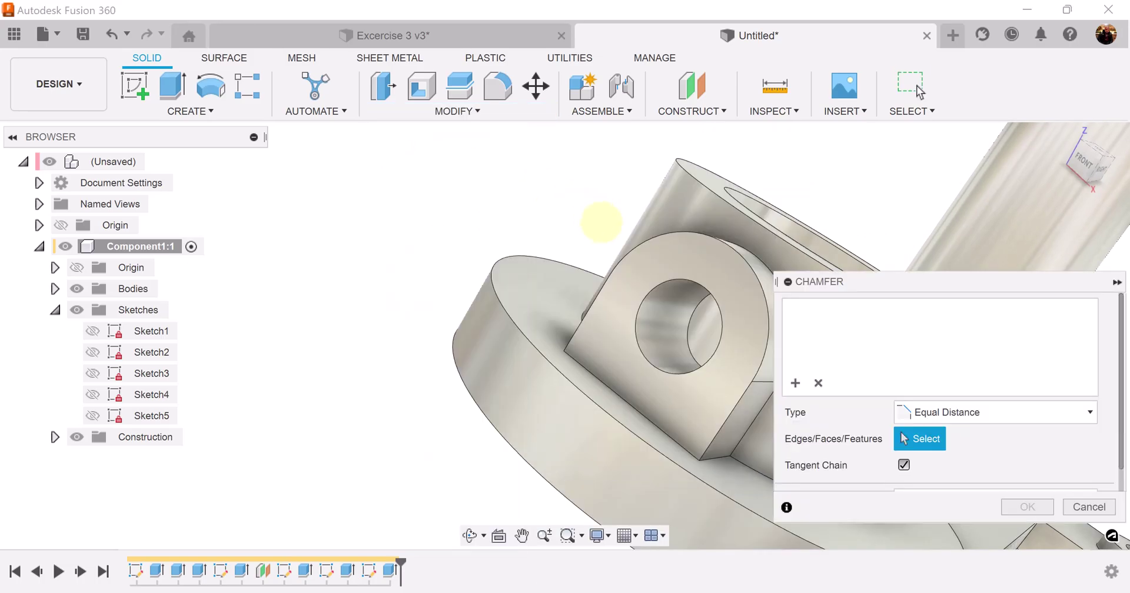
pyautogui.click(662, 284)
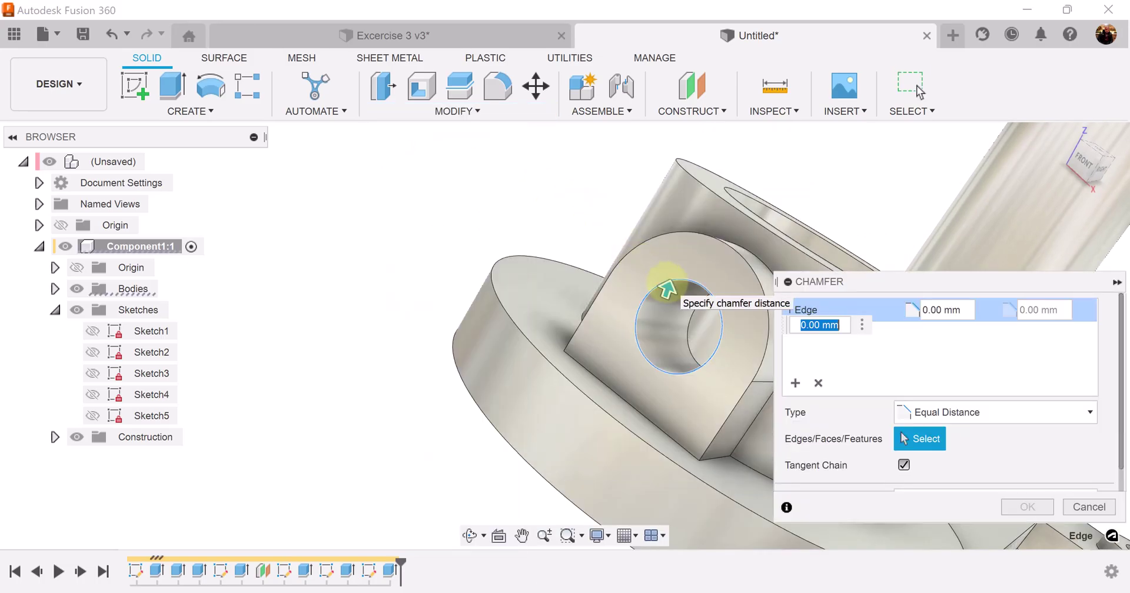
pyautogui.write('.1')
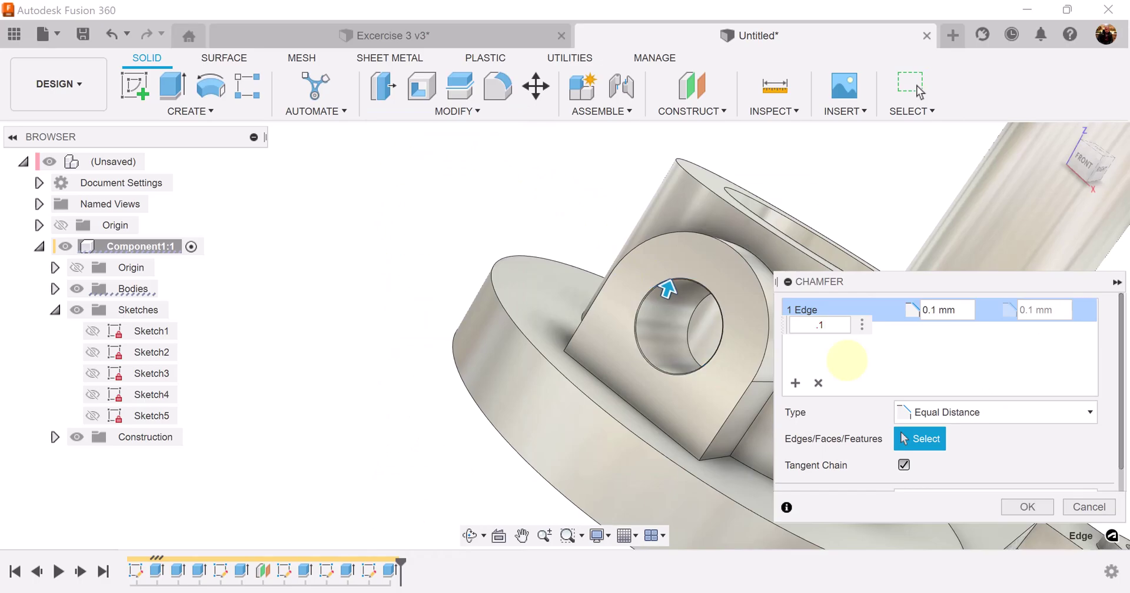
pyautogui.click(1027, 507)
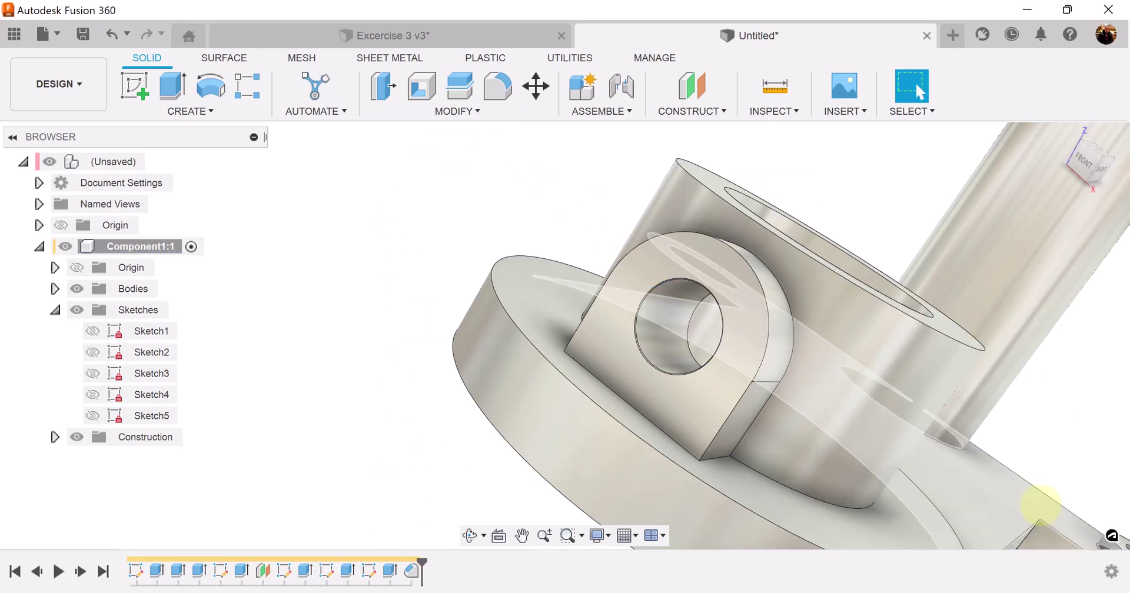
# Add a modeled, full-length ISO Metric M10x1.5 right-hand thread to the lug's hole
pyautogui.scroll(5, 709, 182)
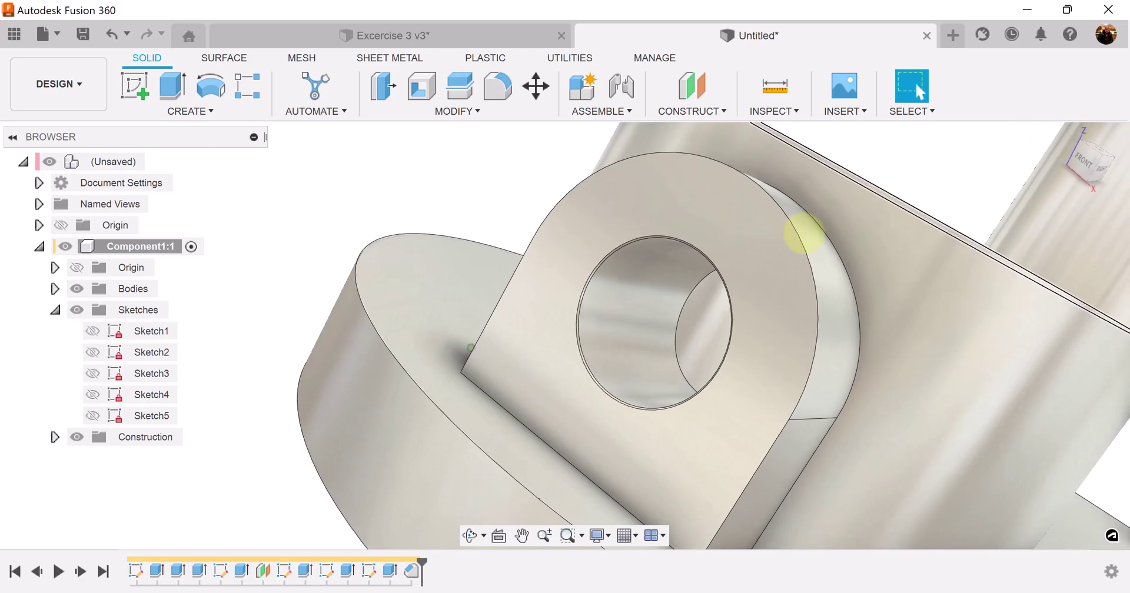
pyautogui.click(190, 111)
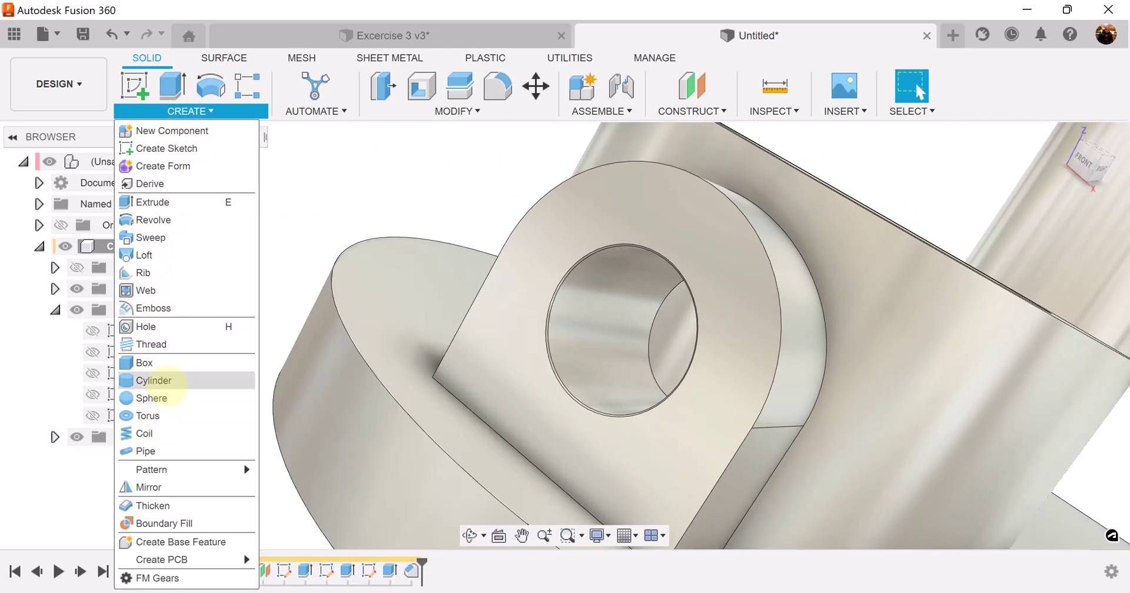
pyautogui.click(151, 344)
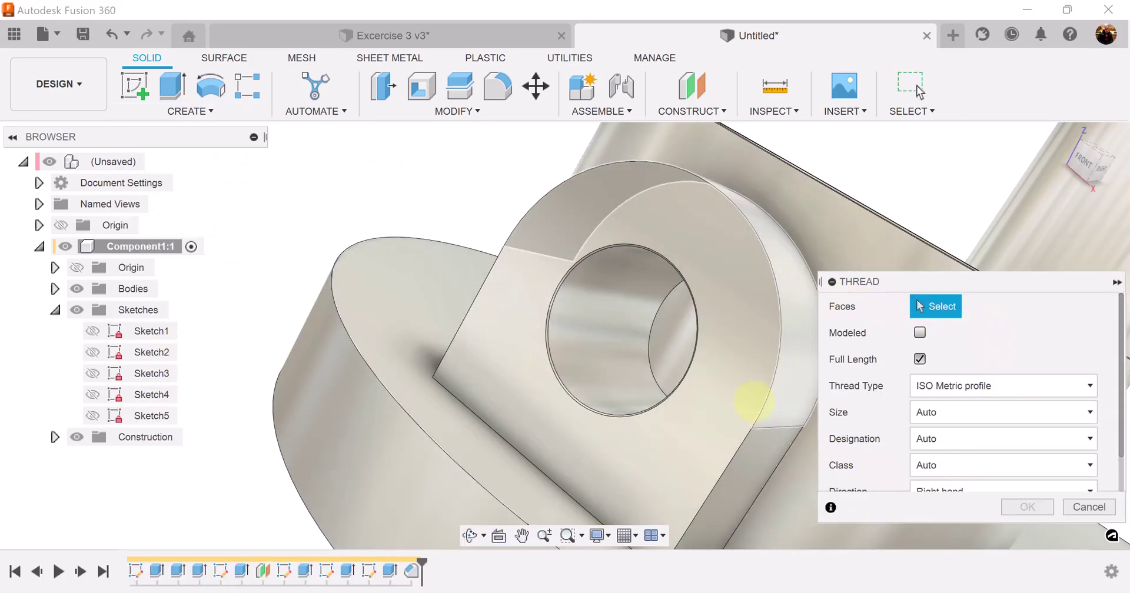
pyautogui.click(632, 287)
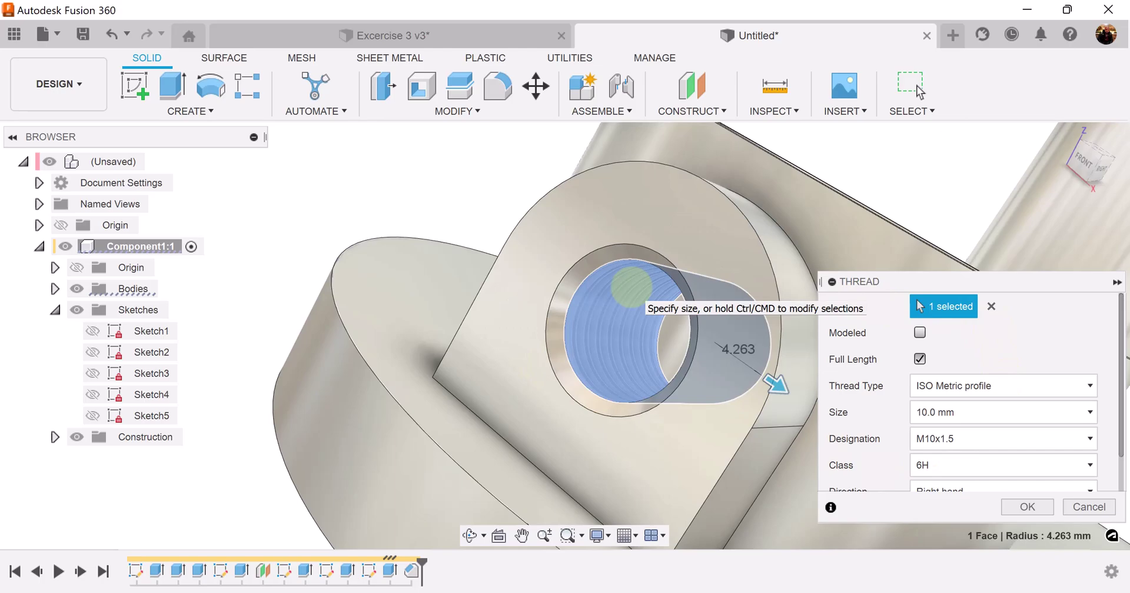
pyautogui.click(920, 333)
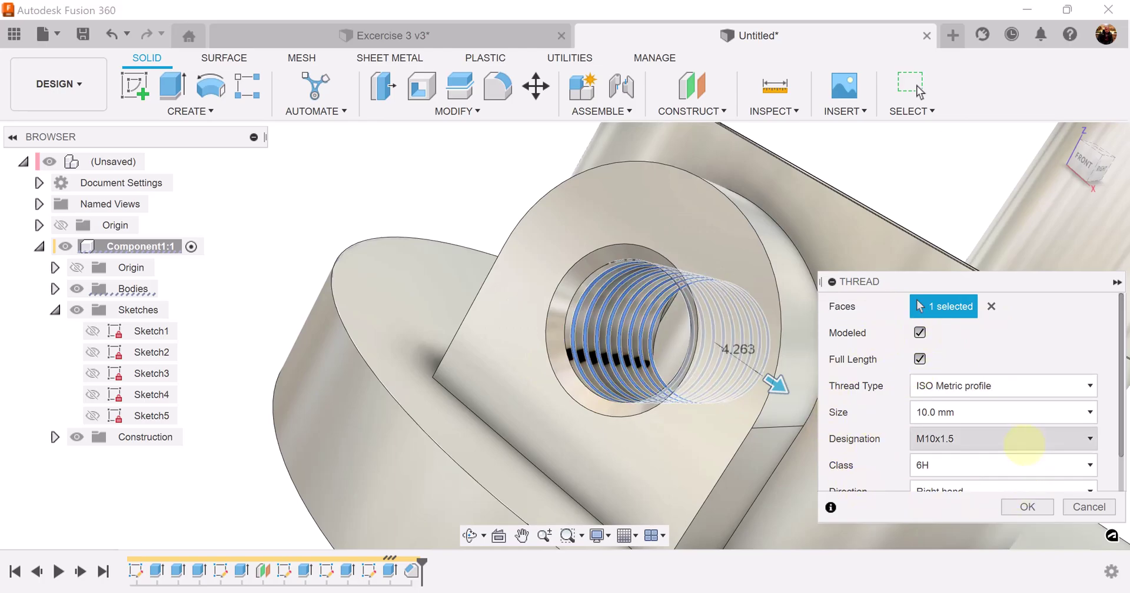
pyautogui.moveTo(1121, 389); pyautogui.dragTo(1121, 436)
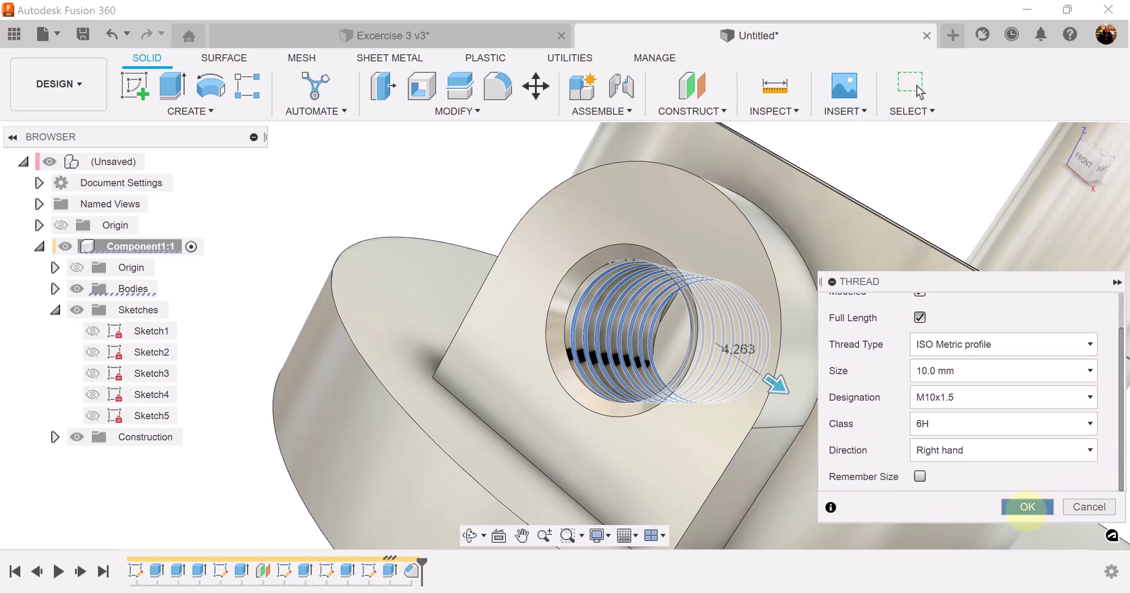
pyautogui.click(1027, 506)
# Reorder the hole's chamfer in the feature history so that it comes after the thread
pyautogui.keyDown('shift'); pyautogui.moveTo(1034, 505); pyautogui.dragTo(600, 483, button='middle'); pyautogui.keyUp('shift')
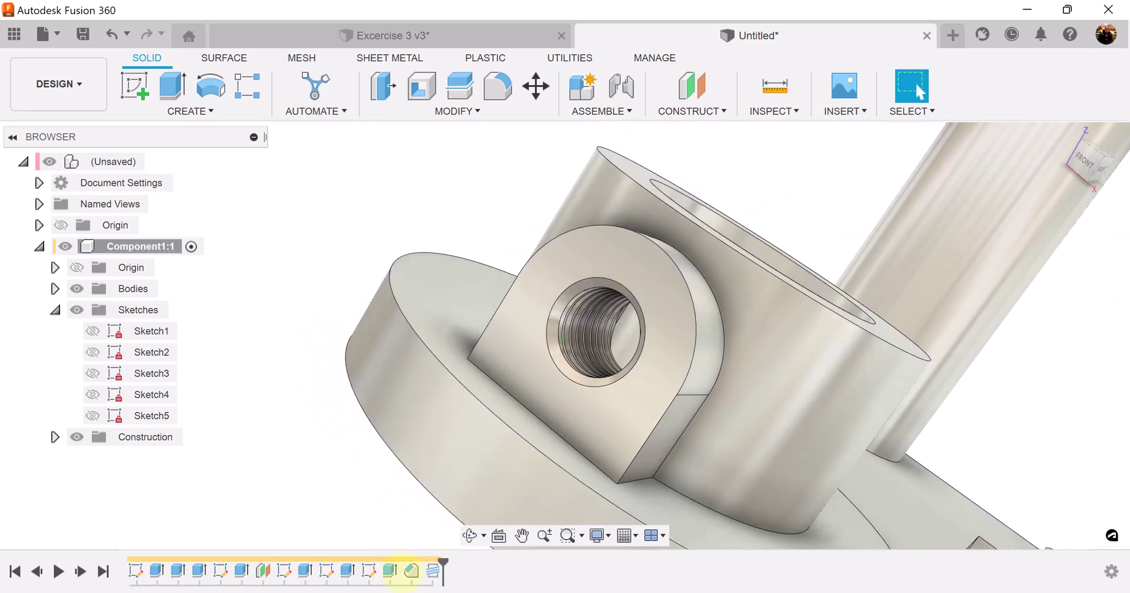
pyautogui.click(411, 571)
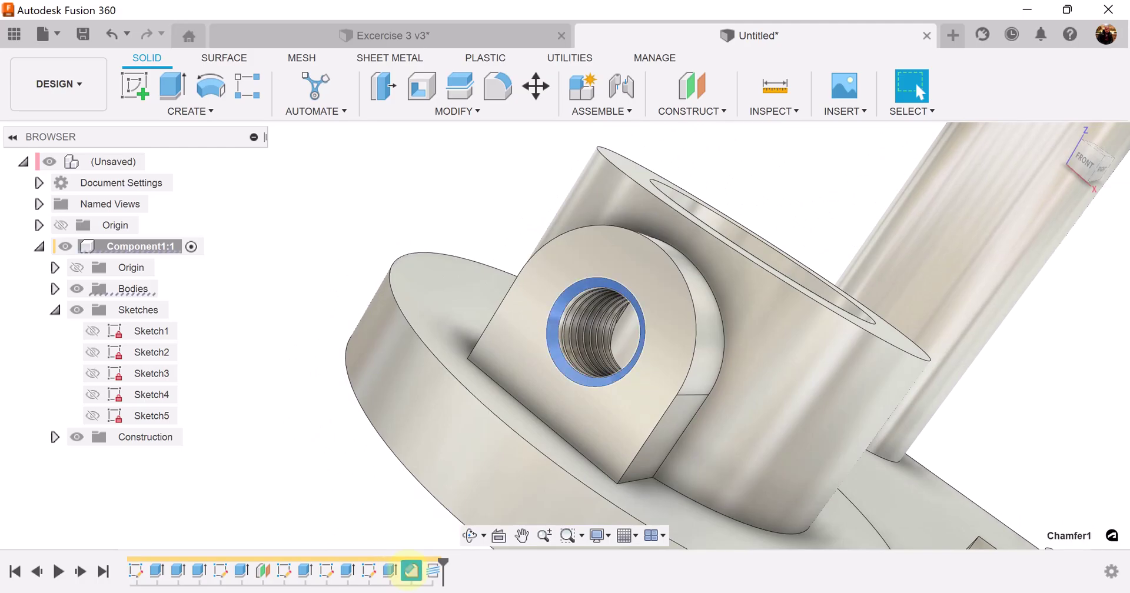
pyautogui.moveTo(412, 570); pyautogui.dragTo(449, 571)
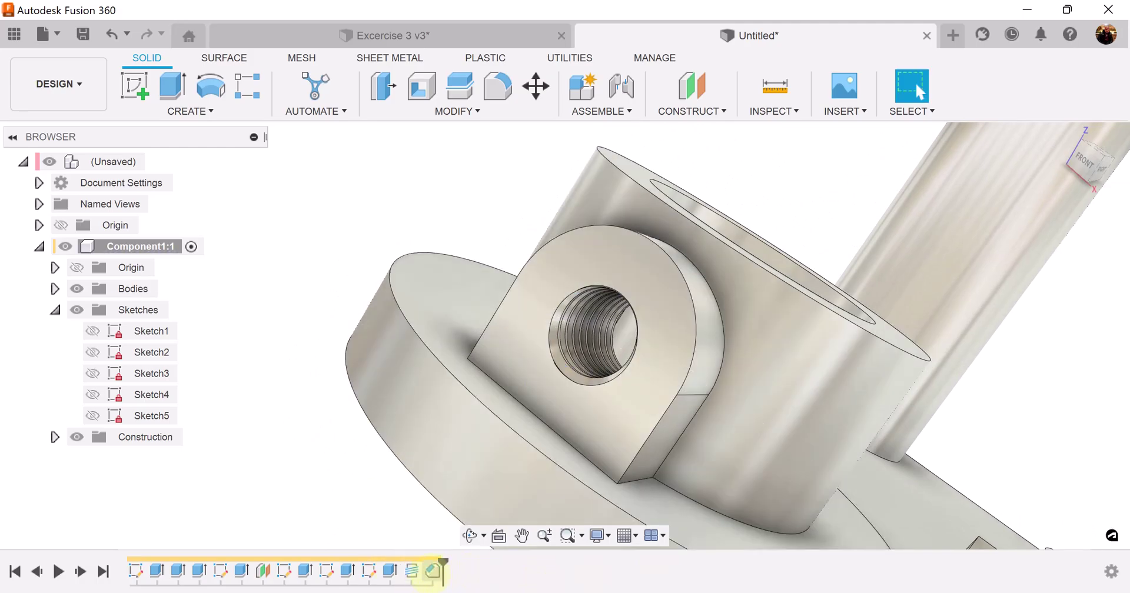
# Edit the threaded hole's chamfer and adjust its distance at the front edge
pyautogui.rightClick(432, 570)
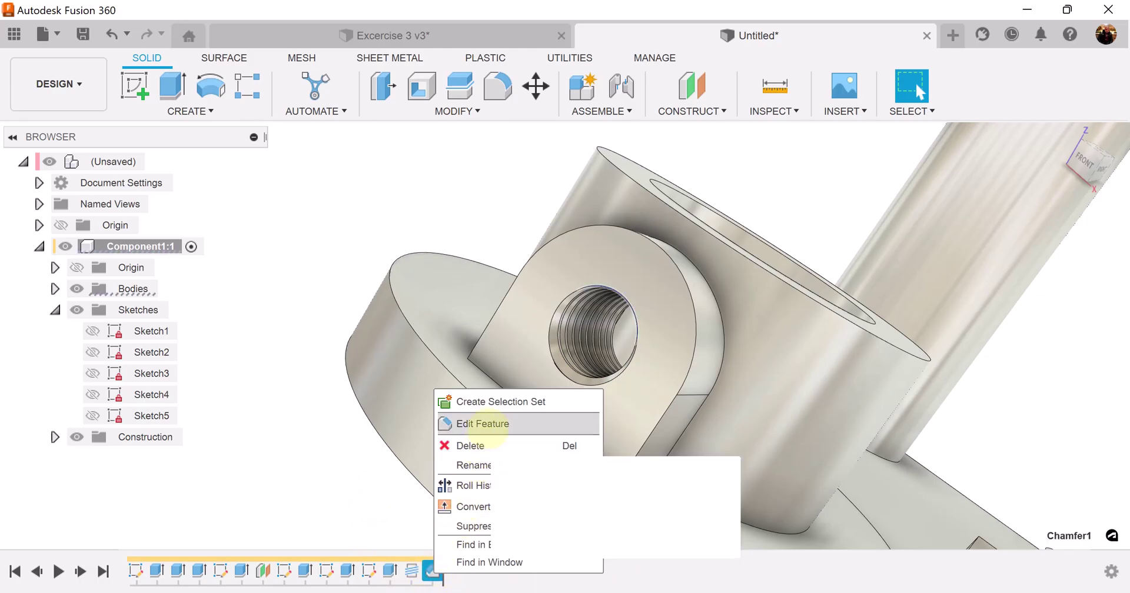
pyautogui.click(483, 424)
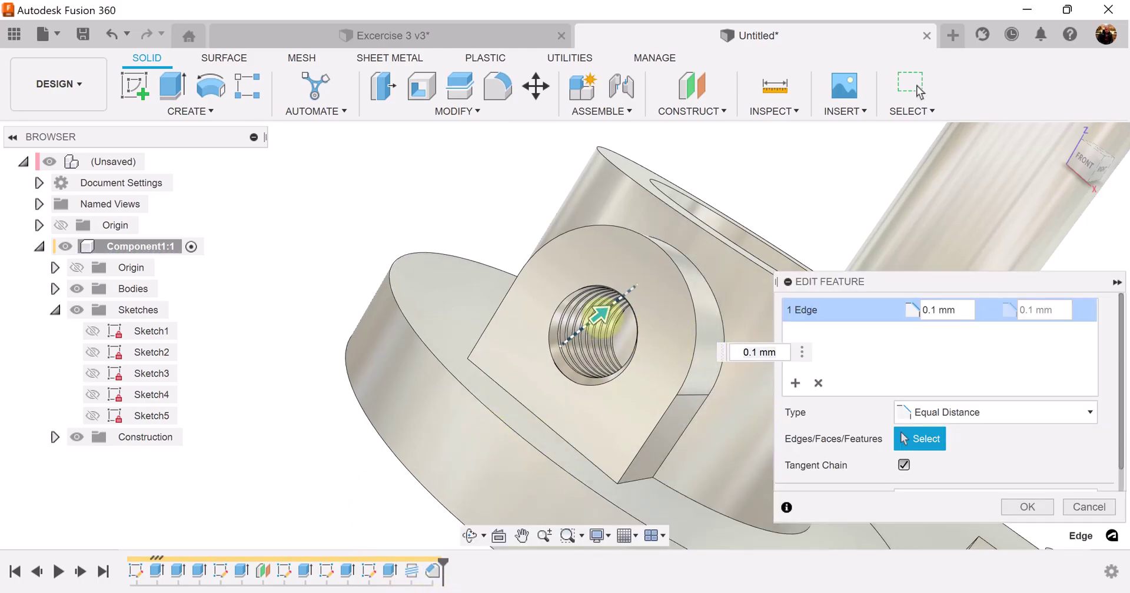
pyautogui.moveTo(599, 315); pyautogui.dragTo(603, 266)
pyautogui.scroll(5, 610, 277)
pyautogui.click(1027, 507)
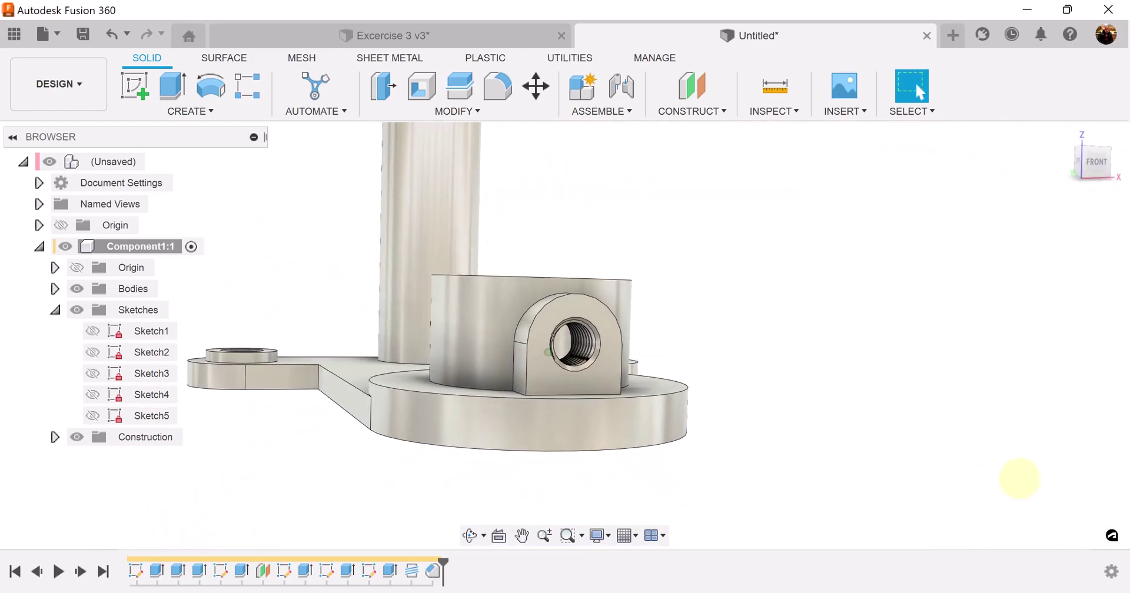
# Examine the ribs around the tall cylinder on the Excercise 3 model, and return to the new design in its right side view
pyautogui.keyDown('shift'); pyautogui.moveTo(983, 472); pyautogui.dragTo(565, 433, button='middle'); pyautogui.keyUp('shift')
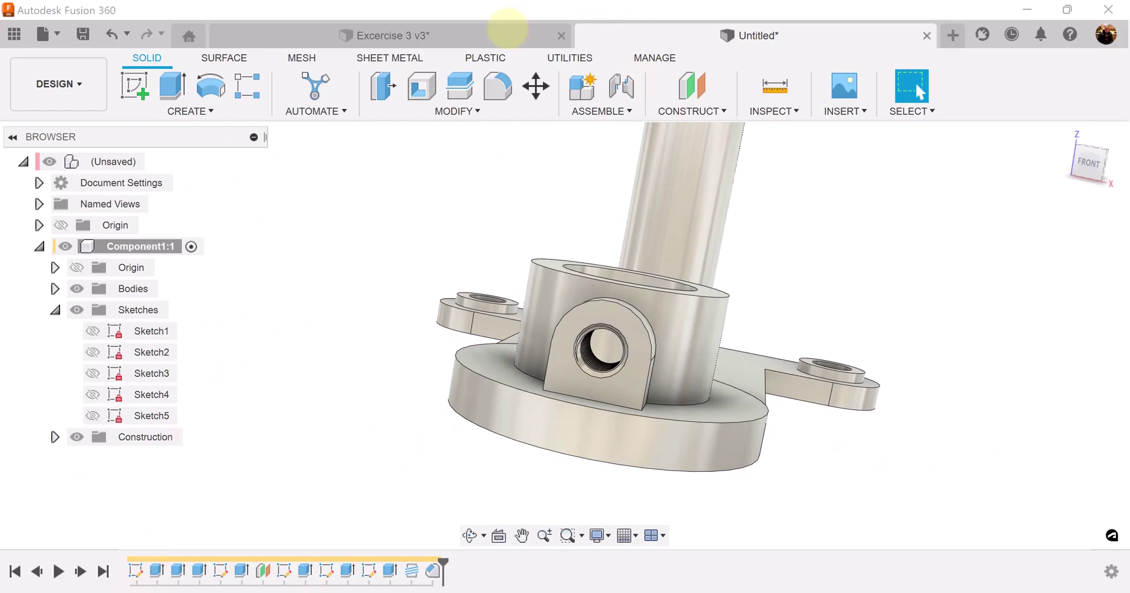
pyautogui.click(507, 28)
pyautogui.keyDown('shift'); pyautogui.moveTo(608, 313); pyautogui.dragTo(654, 278, button='middle'); pyautogui.keyUp('shift')
pyautogui.scroll(3, 631, 333)
pyautogui.scroll(-3, 631, 332)
pyautogui.keyDown('shift'); pyautogui.moveTo(676, 356); pyautogui.dragTo(538, 353, button='middle'); pyautogui.keyUp('shift')
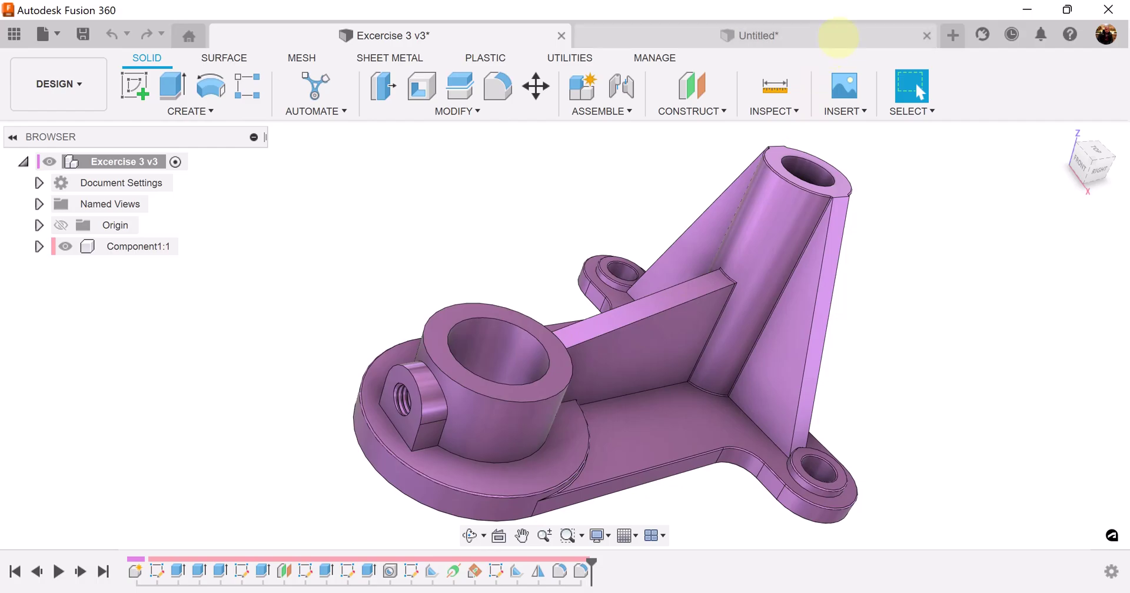
pyautogui.click(832, 37)
pyautogui.keyDown('shift'); pyautogui.moveTo(875, 305); pyautogui.dragTo(1054, 179, button='middle'); pyautogui.keyUp('shift')
pyautogui.click(1096, 165)
pyautogui.moveTo(1049, 429); pyautogui.dragTo(689, 257, button='middle')
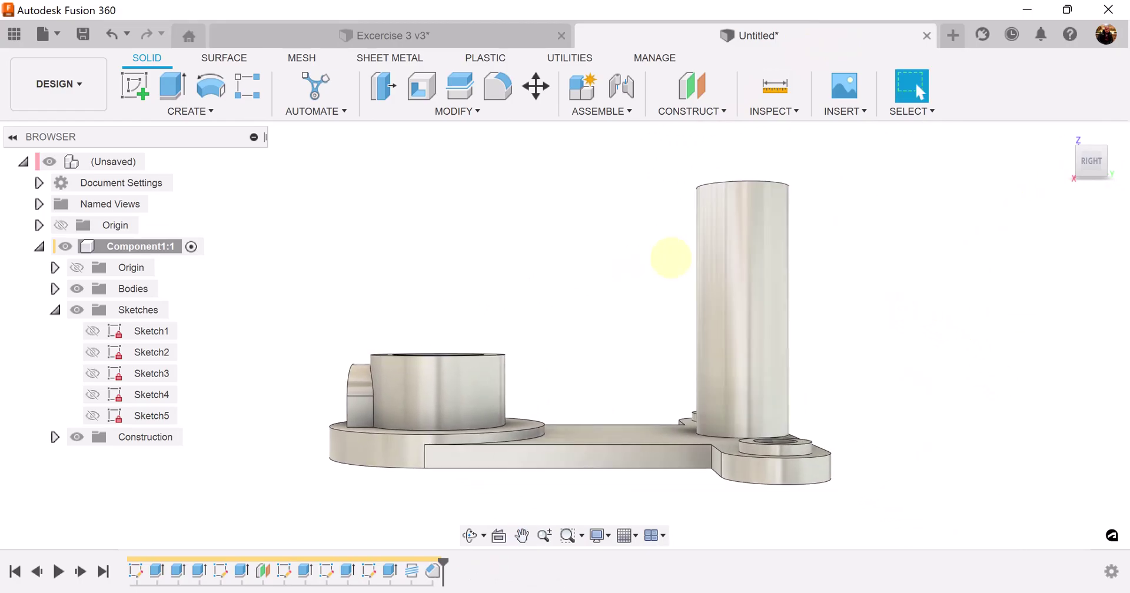
# Create a sketch on the vertical origin plane that runs lengthwise through the bracket
pyautogui.click(139, 71)
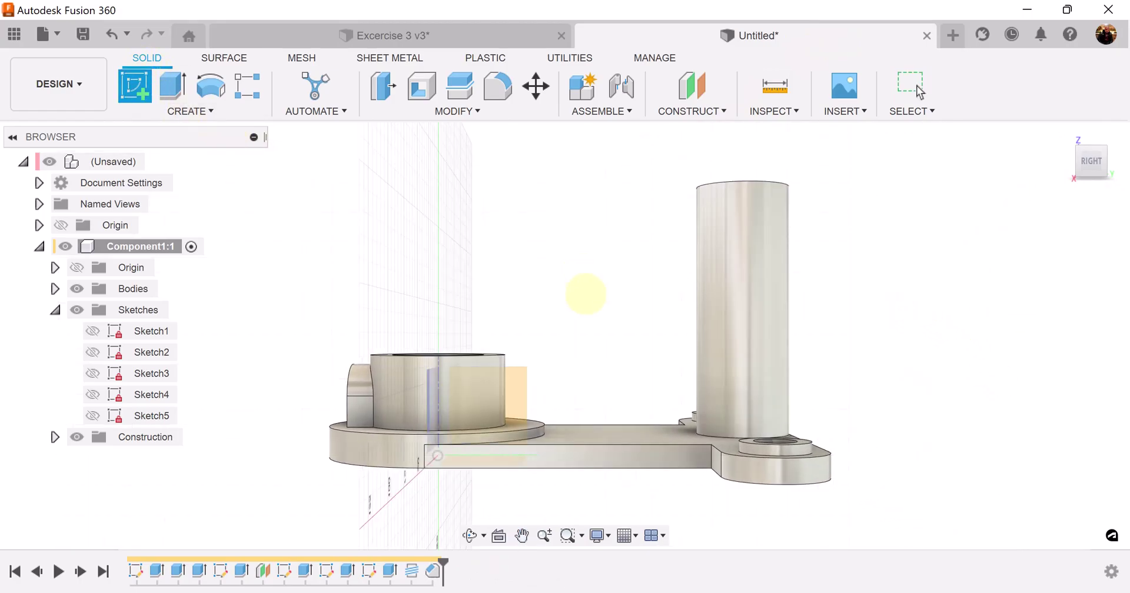
pyautogui.click(517, 385)
pyautogui.click(571, 380)
pyautogui.moveTo(807, 327)
pyautogui.mouseDown(button='middle')
pyautogui.moveTo(729, 389)
pyautogui.moveTo(657, 405)
pyautogui.mouseUp(button='middle')
pyautogui.scroll(-4, 729, 388)
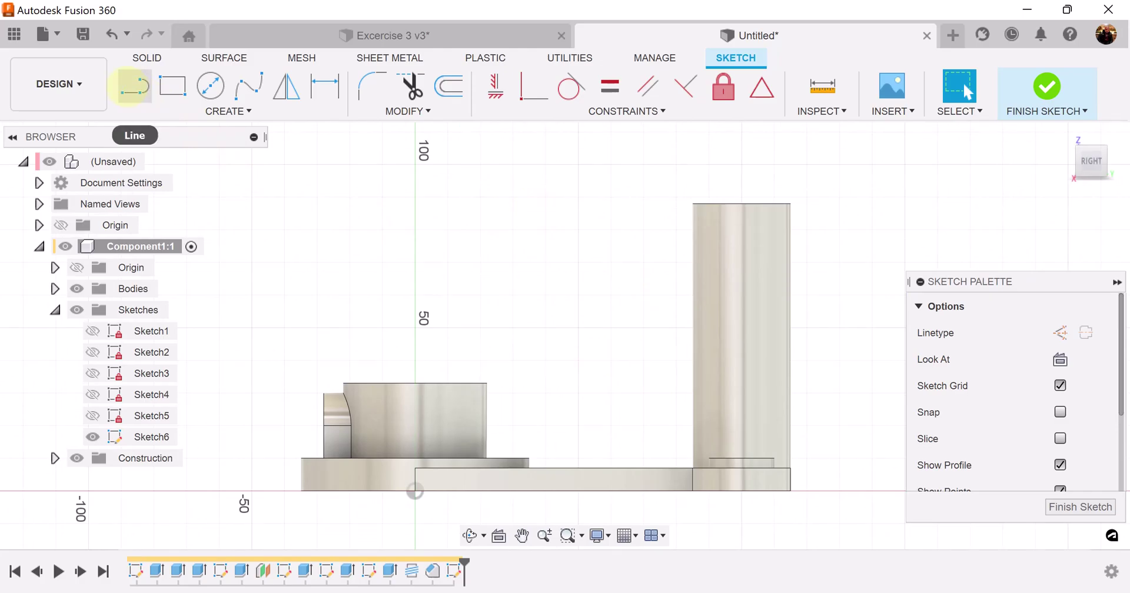
# Project the whole bracket body into the sketch with the projection link enabled
pyautogui.click(134, 85)
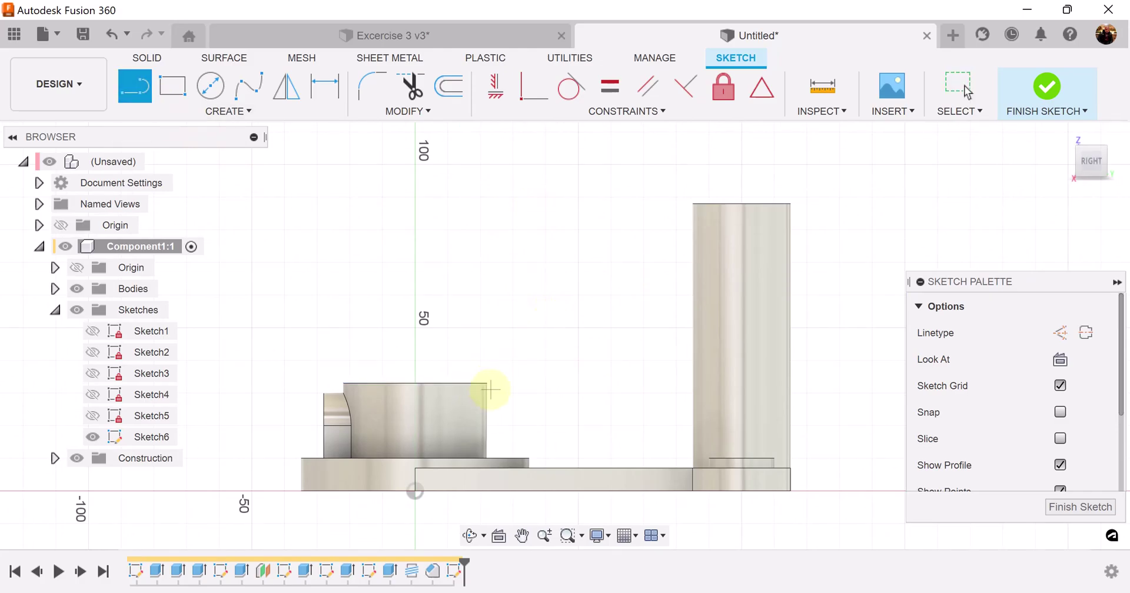
pyautogui.scroll(2, 480, 375)
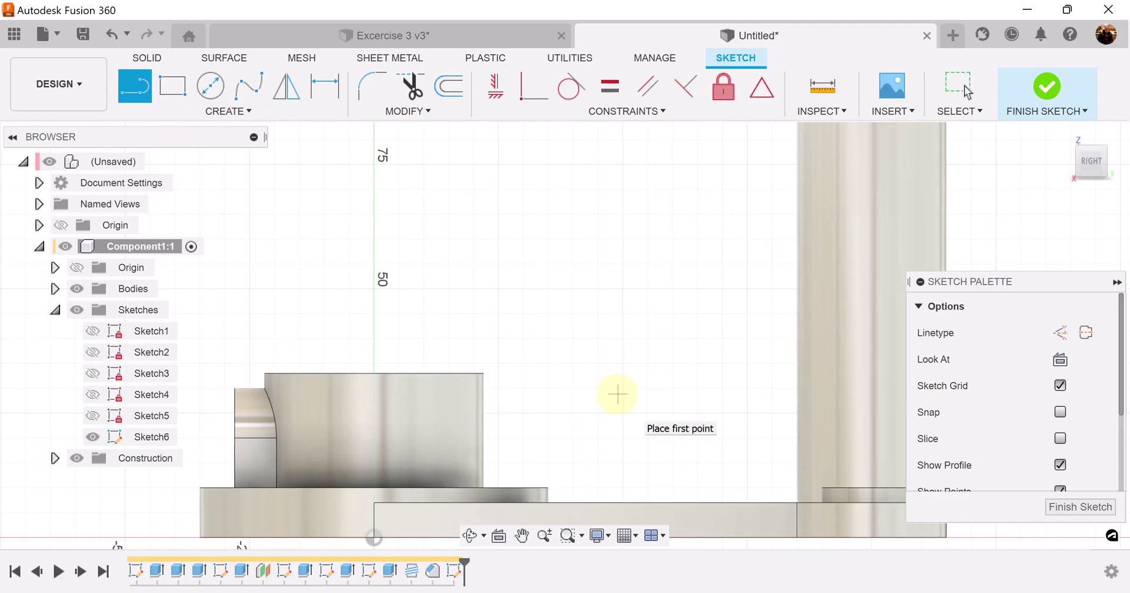
pyautogui.press('p')
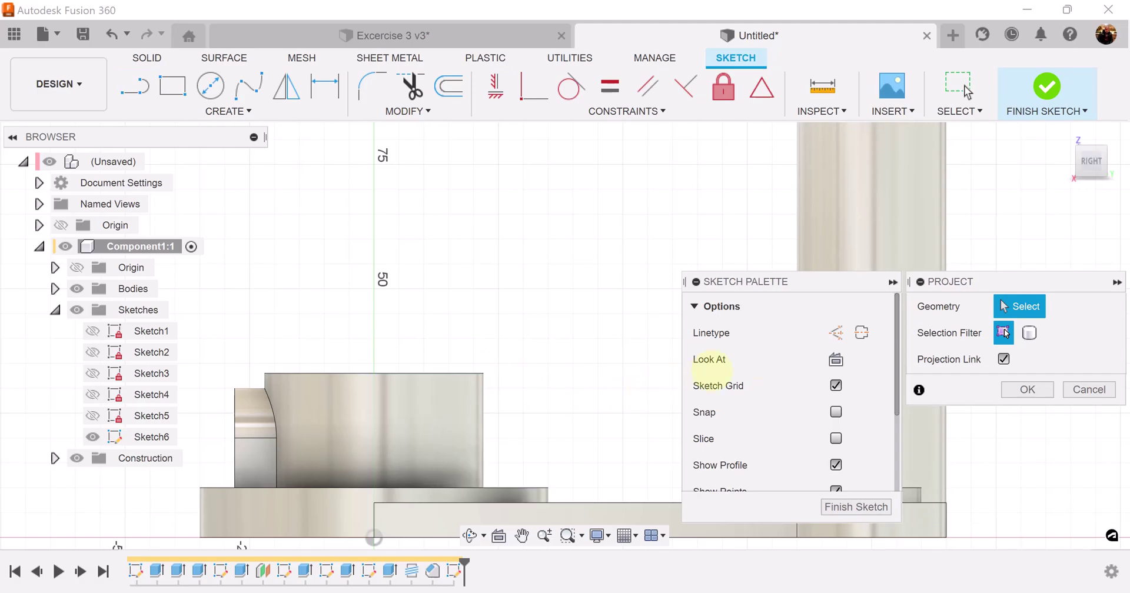
pyautogui.click(1029, 333)
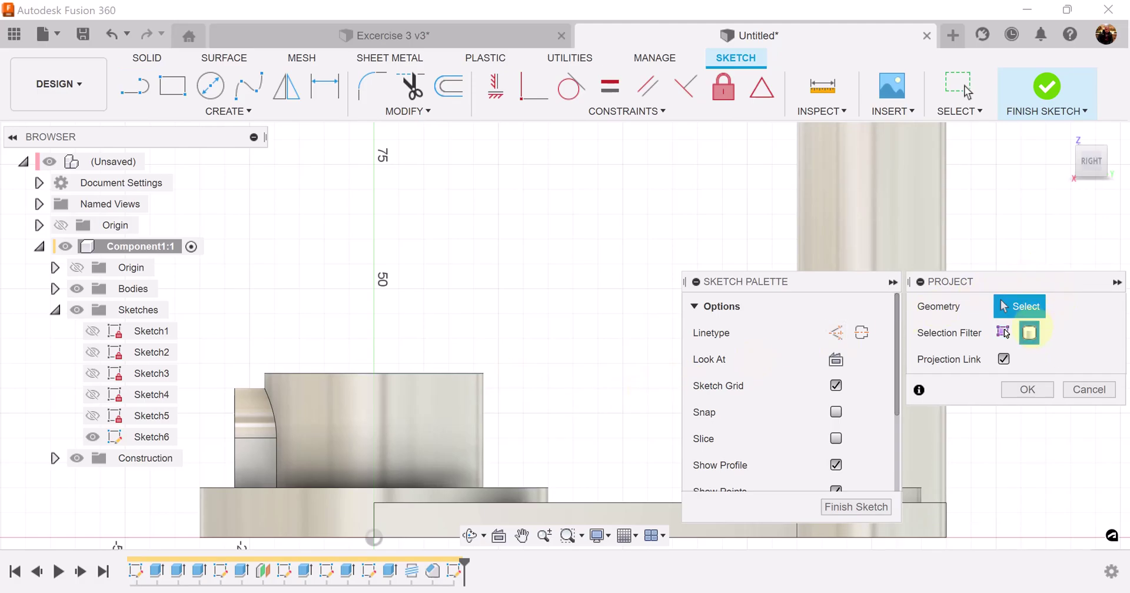
pyautogui.click(877, 242)
pyautogui.click(844, 220)
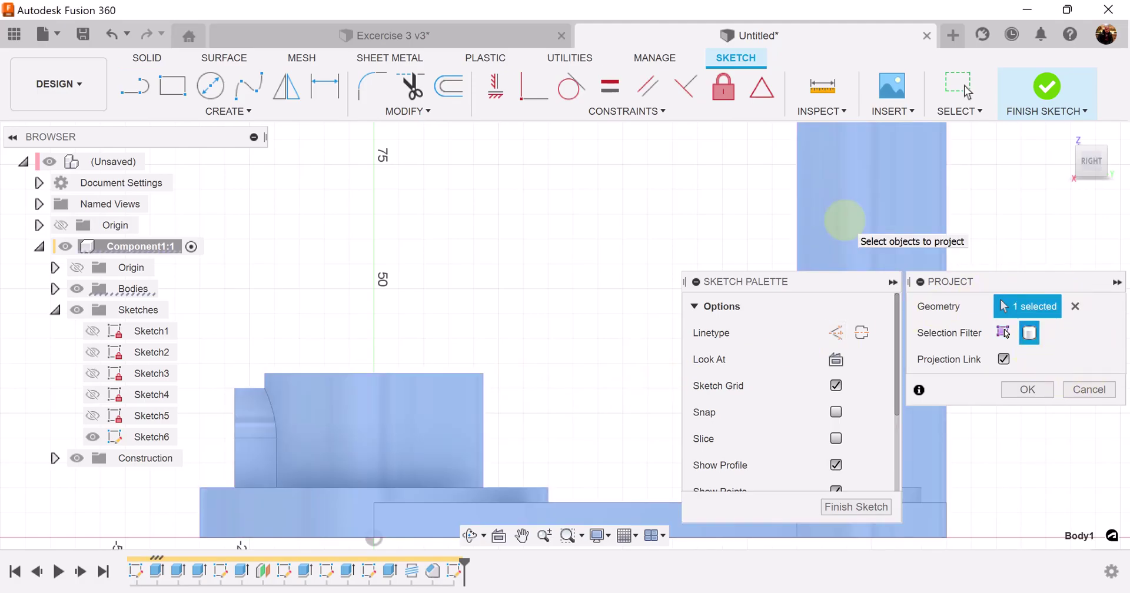
pyautogui.click(1027, 389)
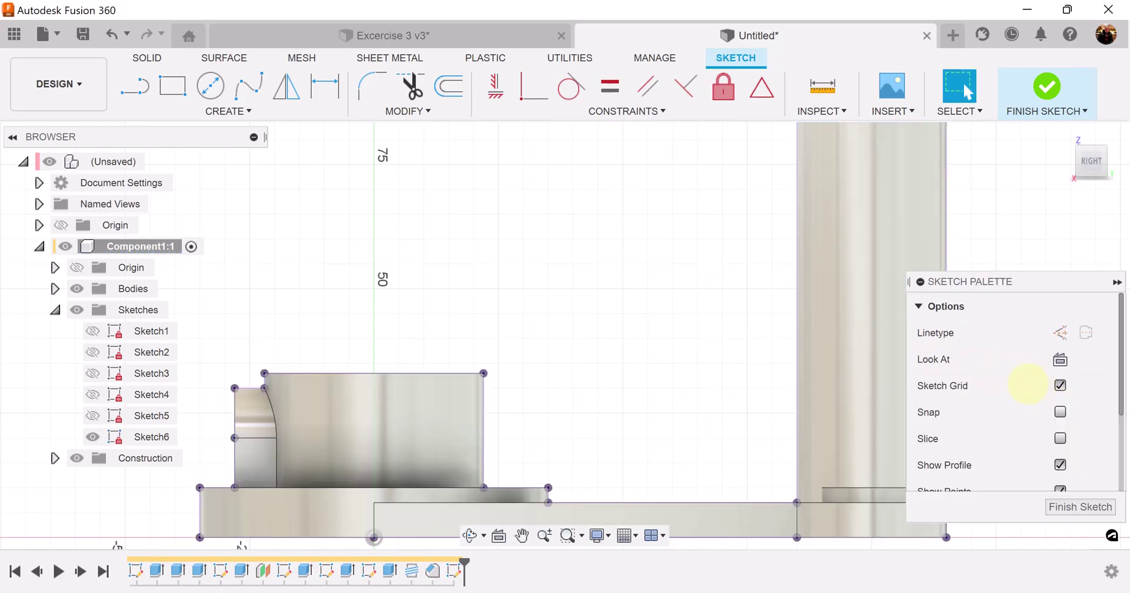
# Draw a sloped line from the short boss's upper inner corner to the near side of the tall cylinder
pyautogui.scroll(-2, 656, 453)
pyautogui.moveTo(698, 419); pyautogui.dragTo(618, 421, button='middle')
pyautogui.click(134, 87)
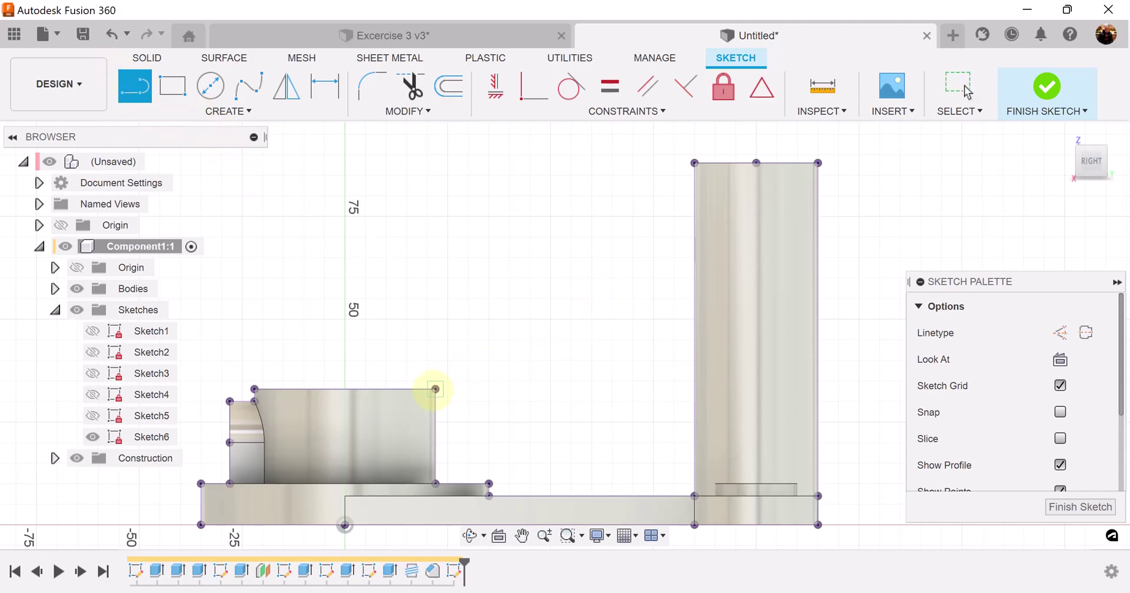
pyautogui.click(436, 389)
pyautogui.doubleClick(695, 291)
pyautogui.scroll(2, 714, 353)
pyautogui.scroll(-2, 715, 353)
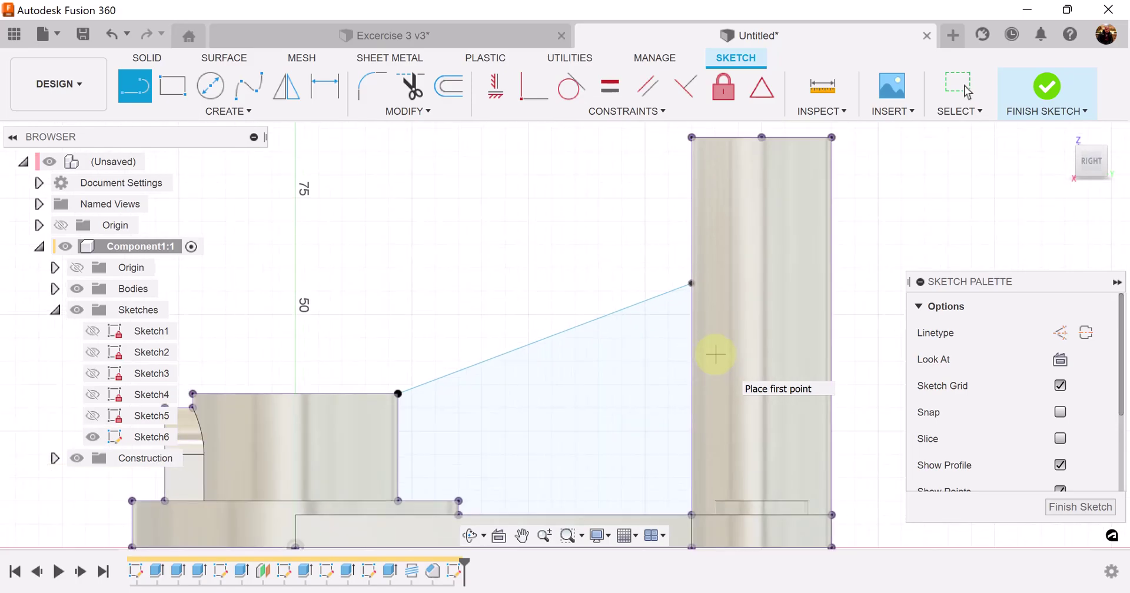
# Dimension the line's end on the tall cylinder 40 mm above the base plate, and finish the sketch
pyautogui.click(324, 85)
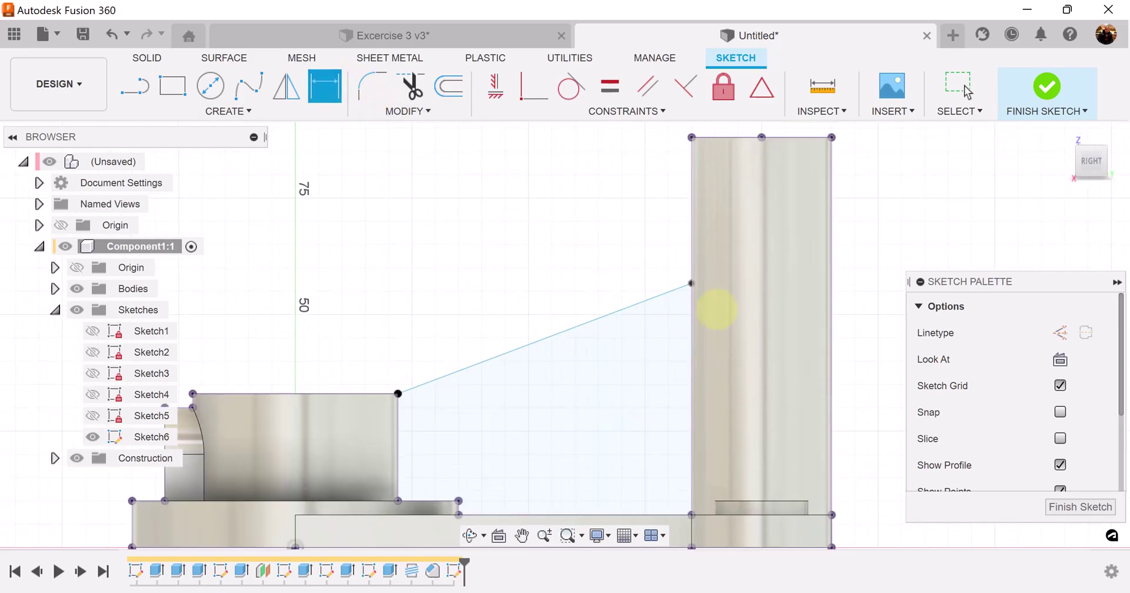
pyautogui.click(690, 515)
pyautogui.click(658, 396)
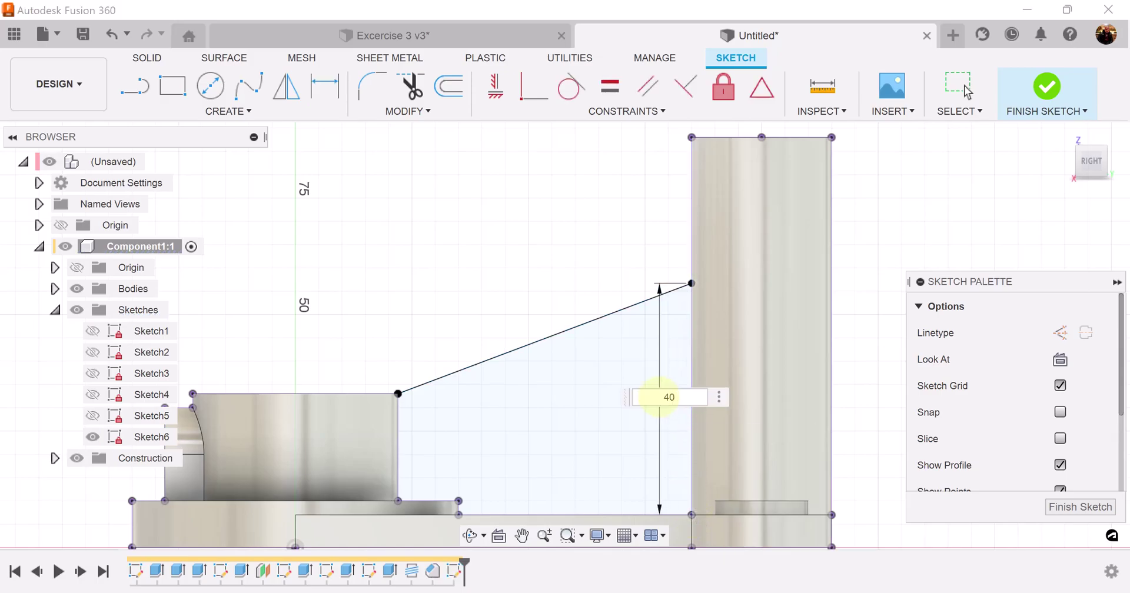
pyautogui.write('40')
pyautogui.press('Return')
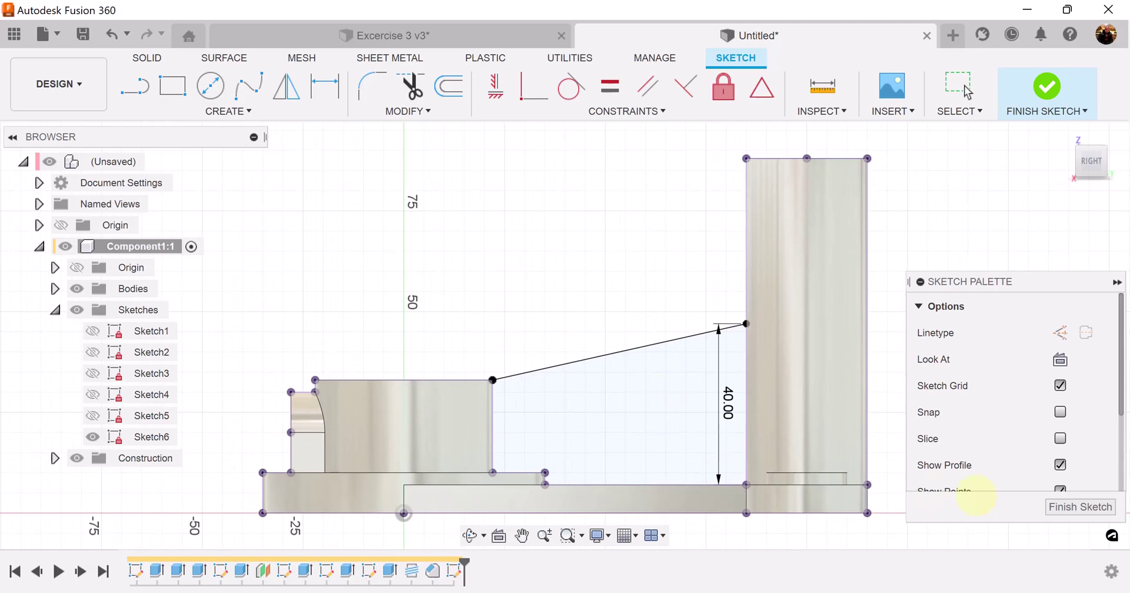
pyautogui.click(1089, 507)
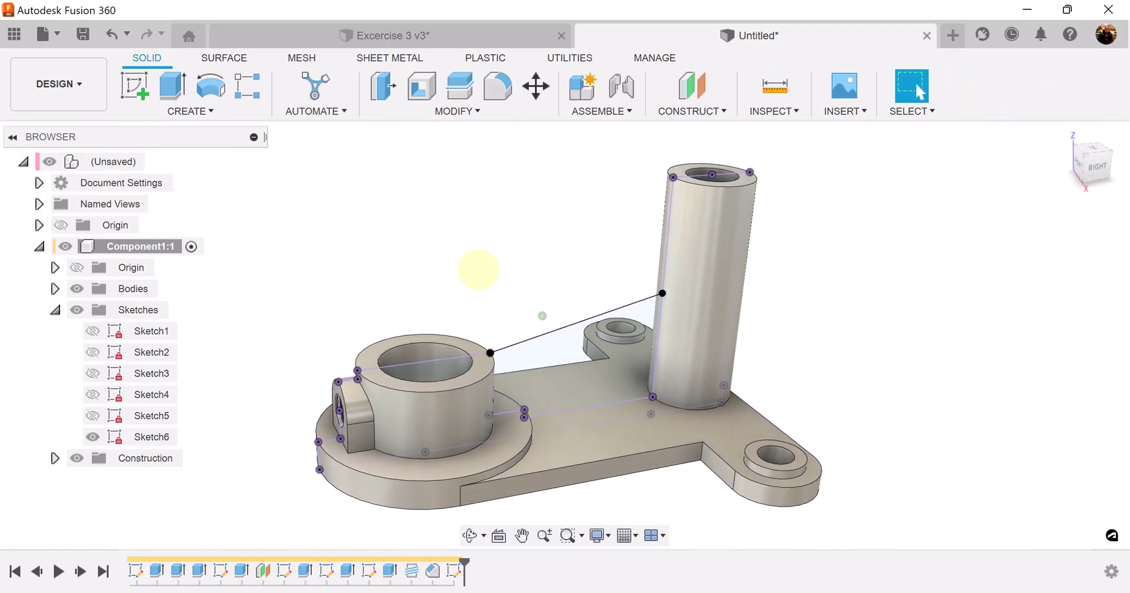
# Create an 8 mm thick rib from the sloped line, with symmetric thickness and a To Next extent towards the base
pyautogui.click(188, 110)
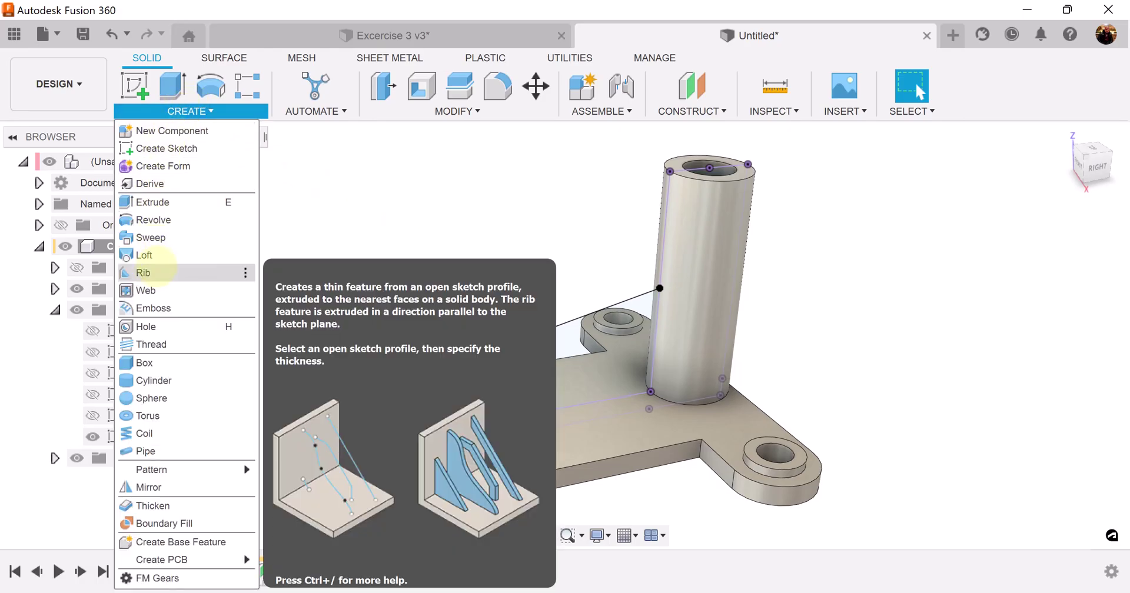
pyautogui.click(143, 273)
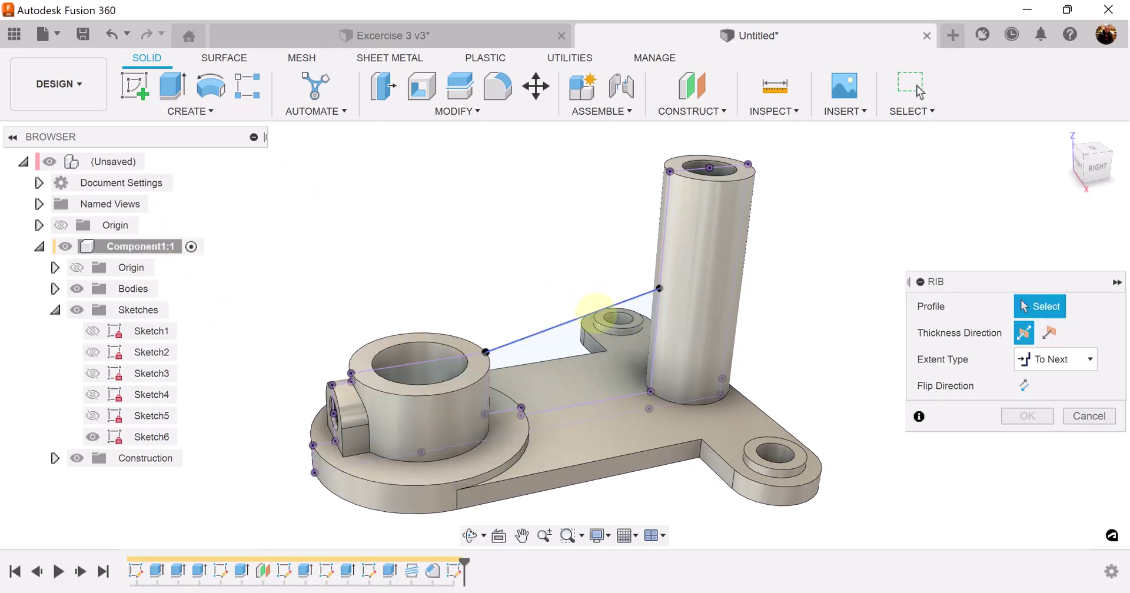
pyautogui.click(600, 316)
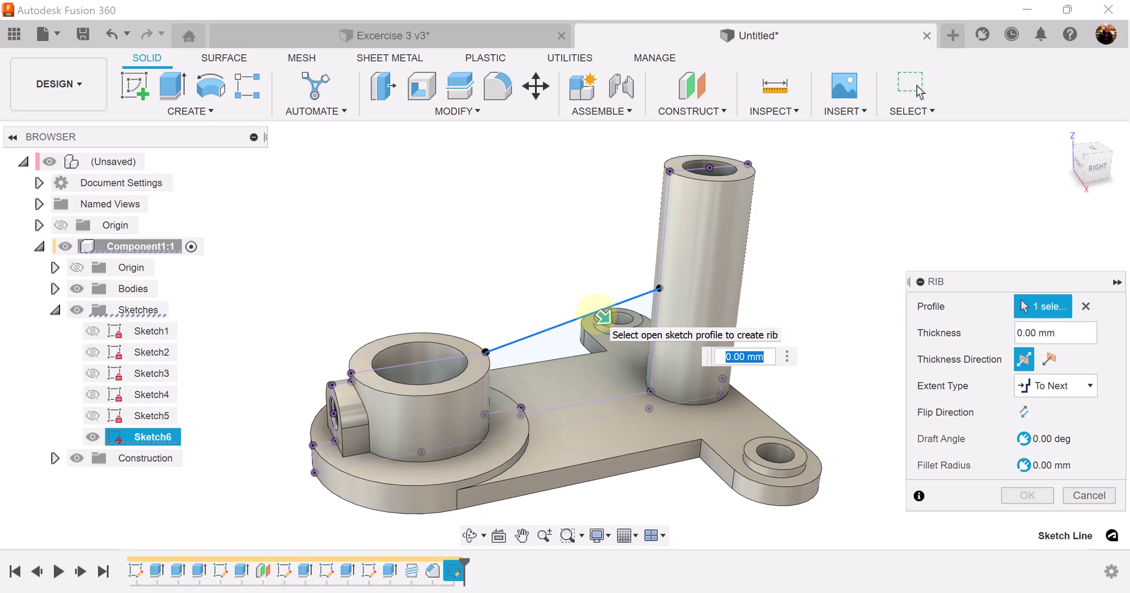
pyautogui.press('Return')
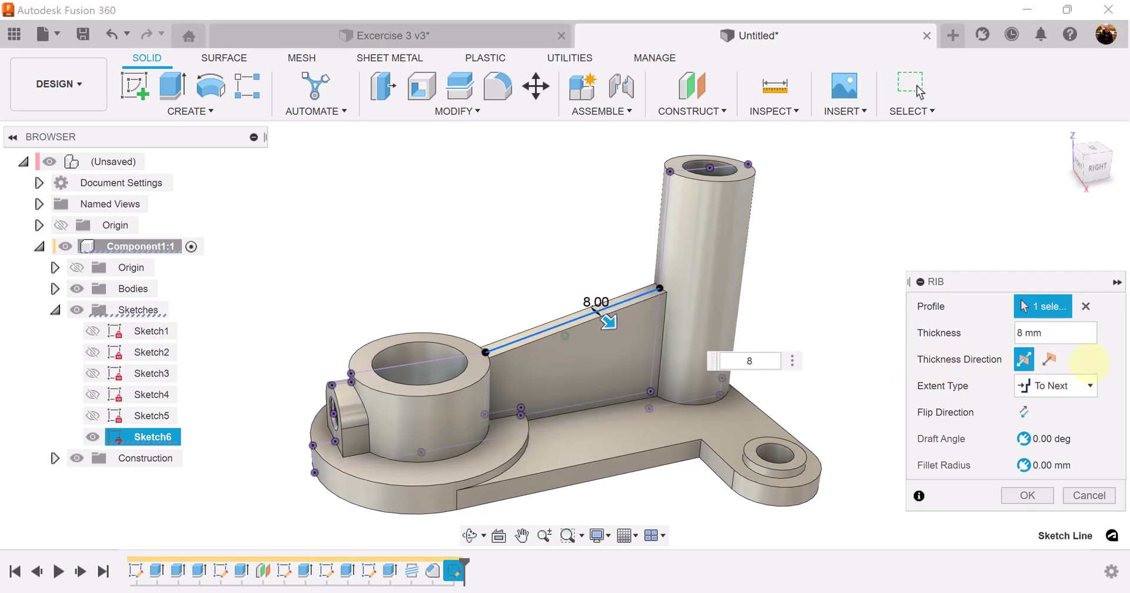
pyautogui.click(1049, 359)
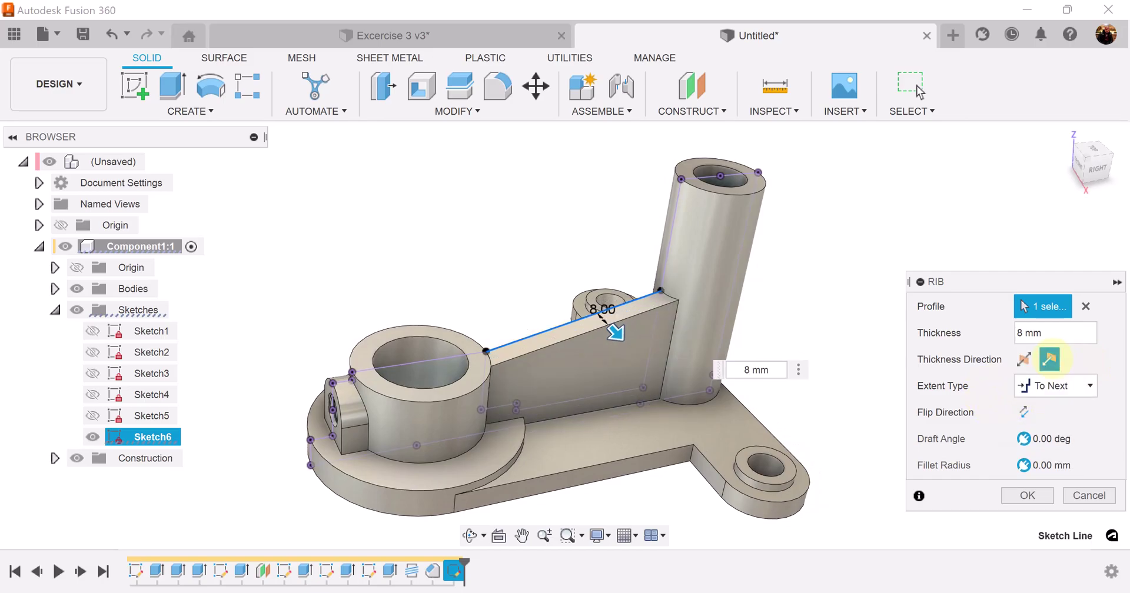
pyautogui.click(1024, 359)
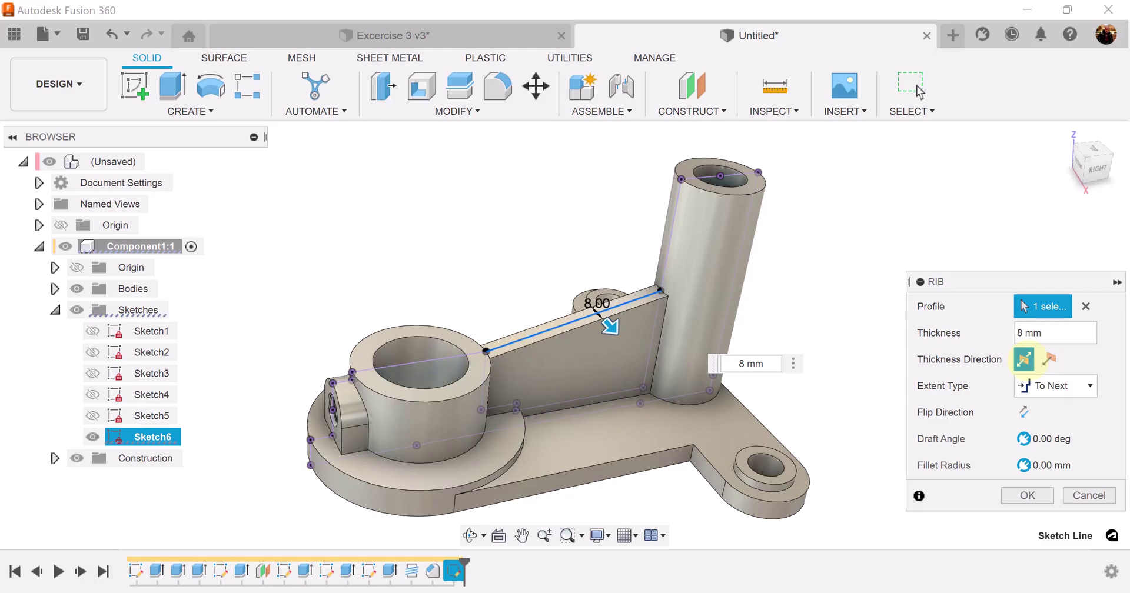
pyautogui.click(1024, 412)
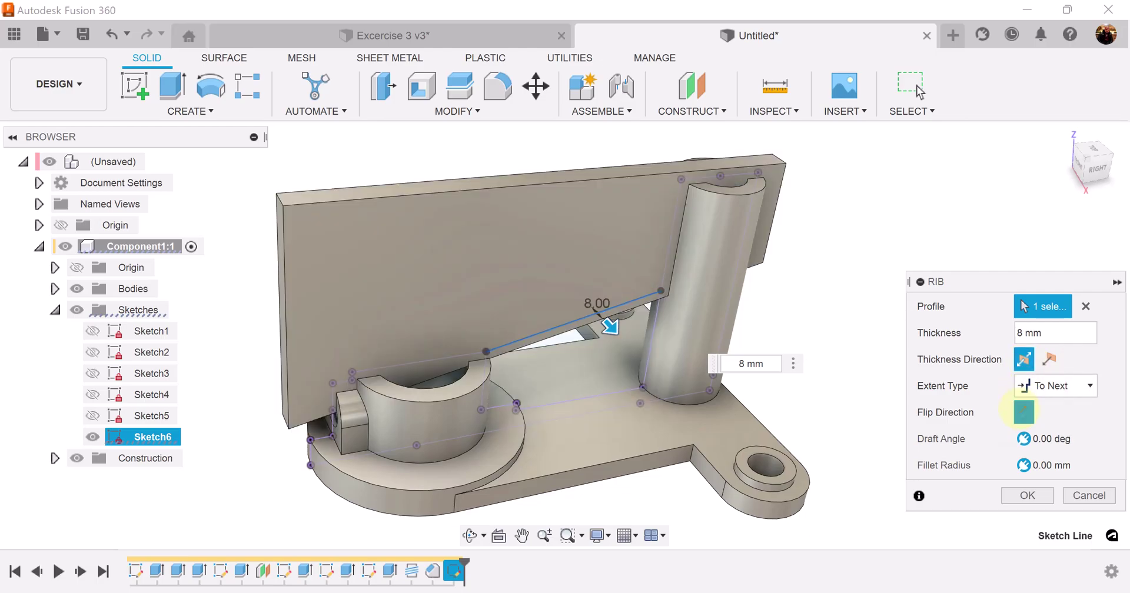
pyautogui.click(1024, 412)
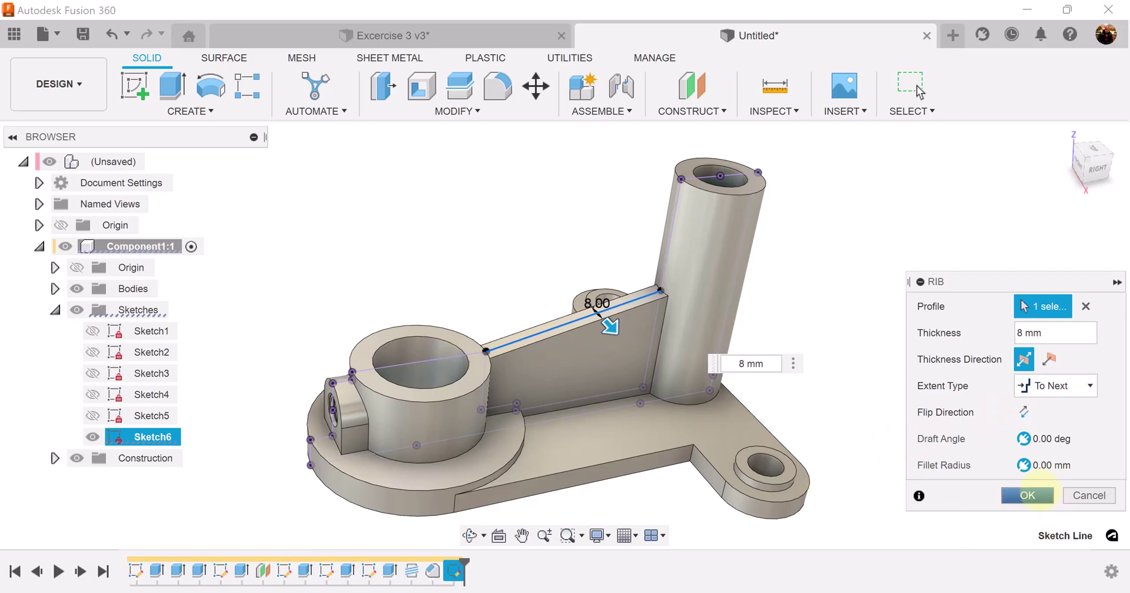
pyautogui.click(1027, 495)
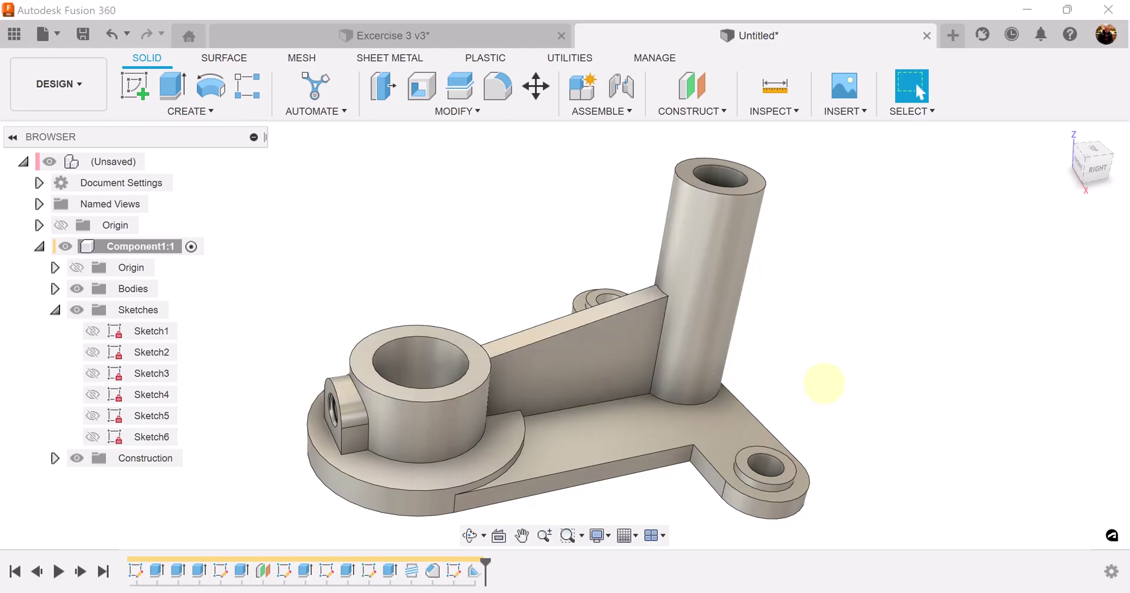
# Check the side ribs on the Excercise 3 model, and construct an axis through the tall cylinder's bore in the new design
pyautogui.click(382, 35)
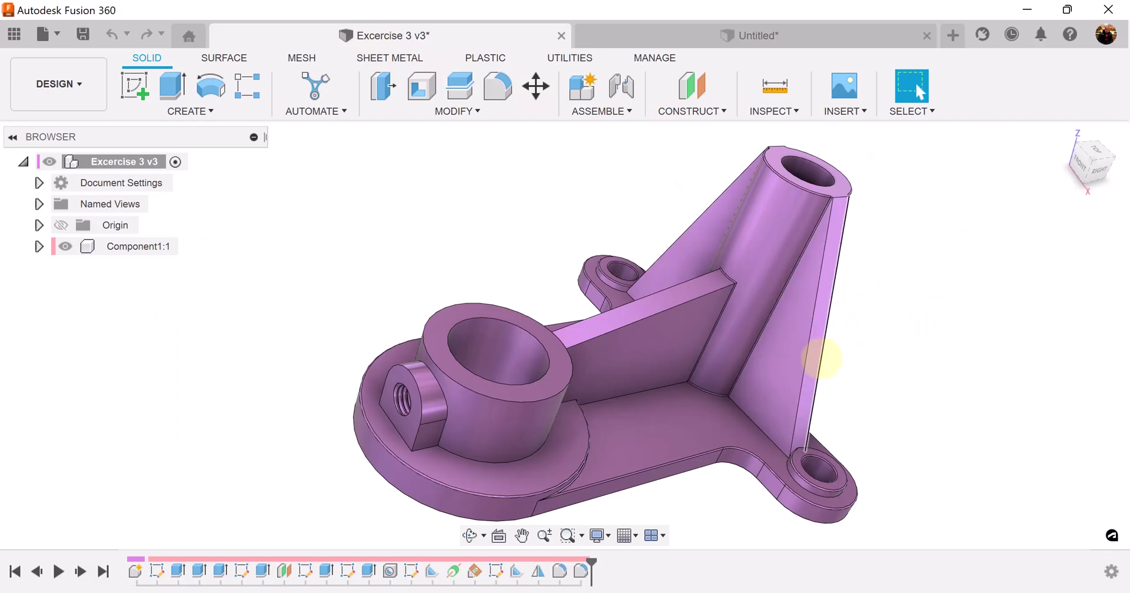
pyautogui.press('F6')
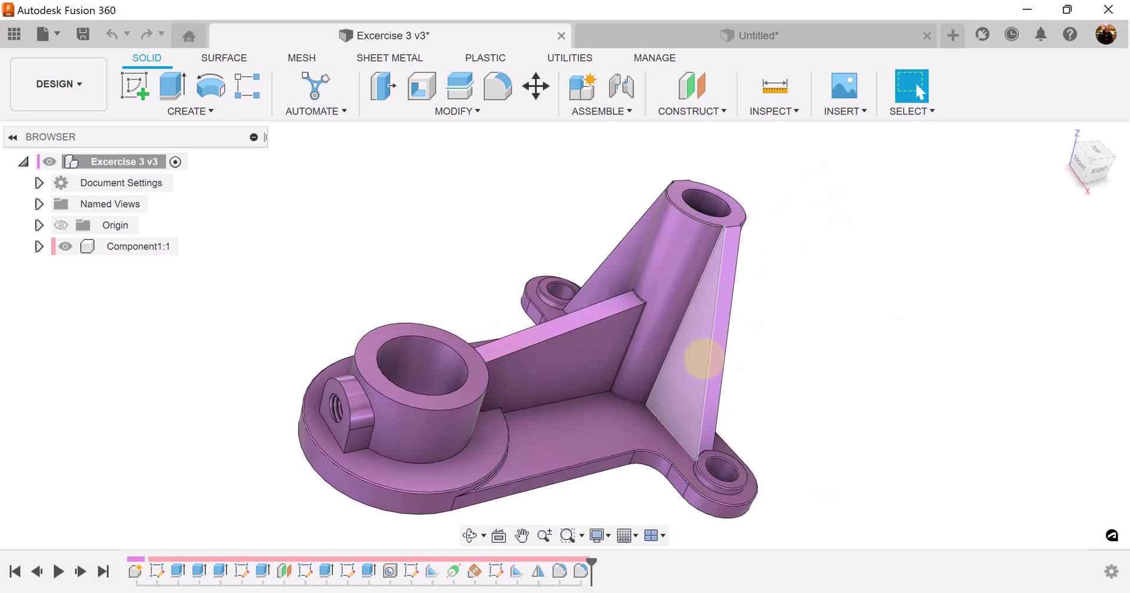
pyautogui.click(745, 37)
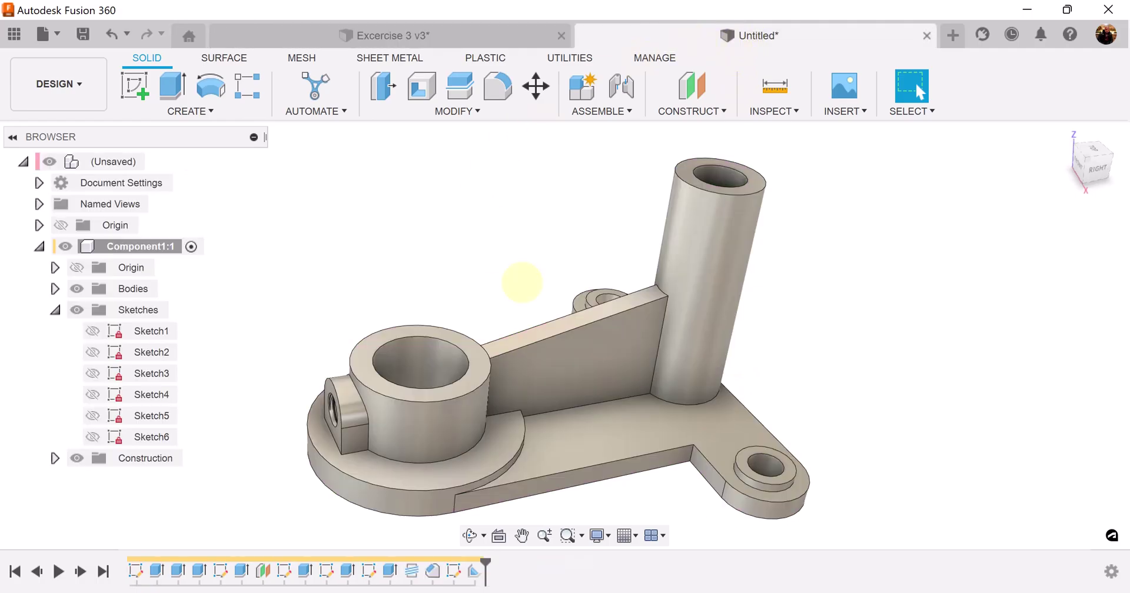
pyautogui.moveTo(895, 335); pyautogui.dragTo(784, 353, button='middle')
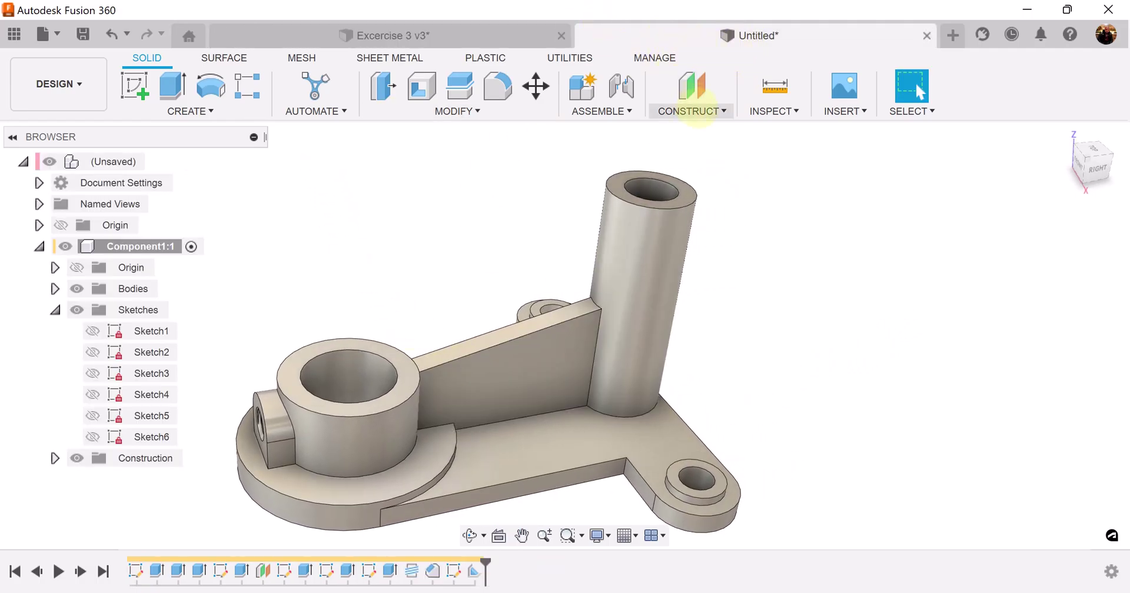
pyautogui.click(693, 106)
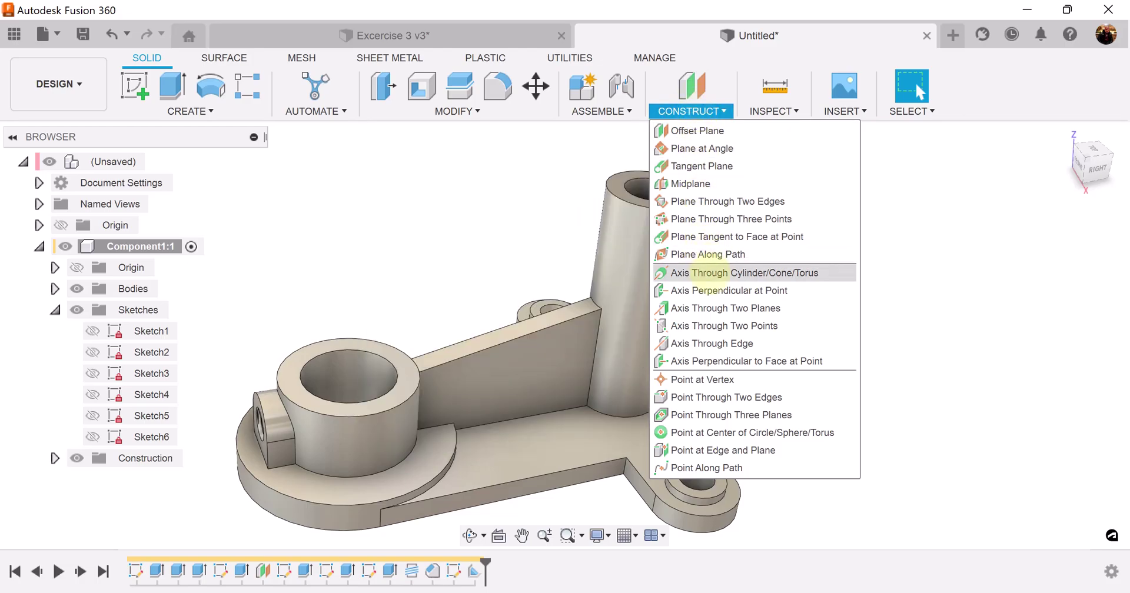
pyautogui.click(706, 273)
pyautogui.click(656, 188)
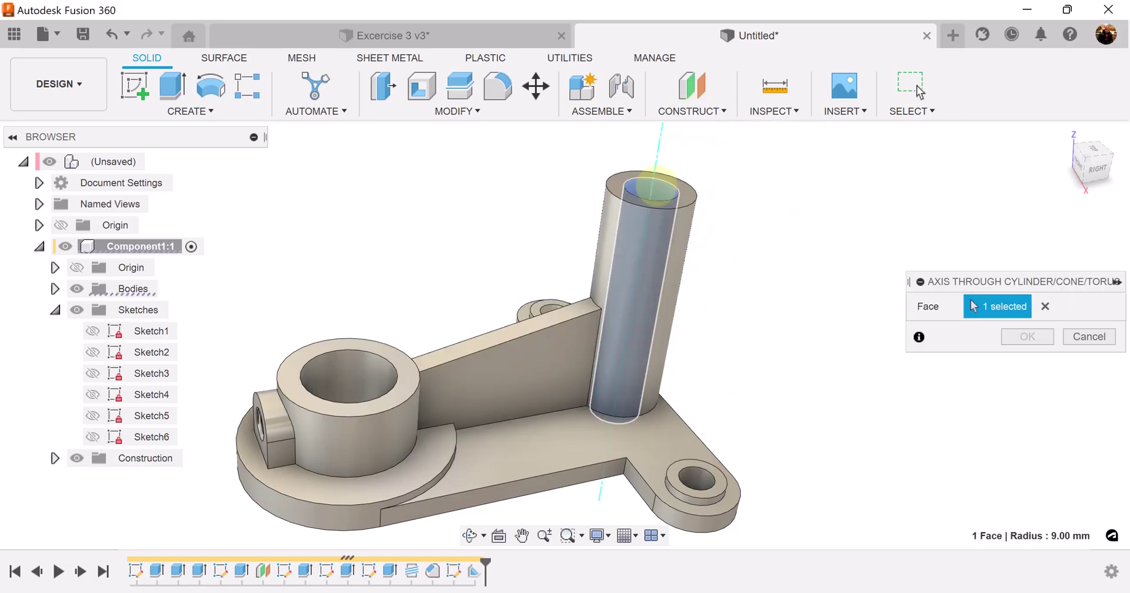
pyautogui.click(1036, 338)
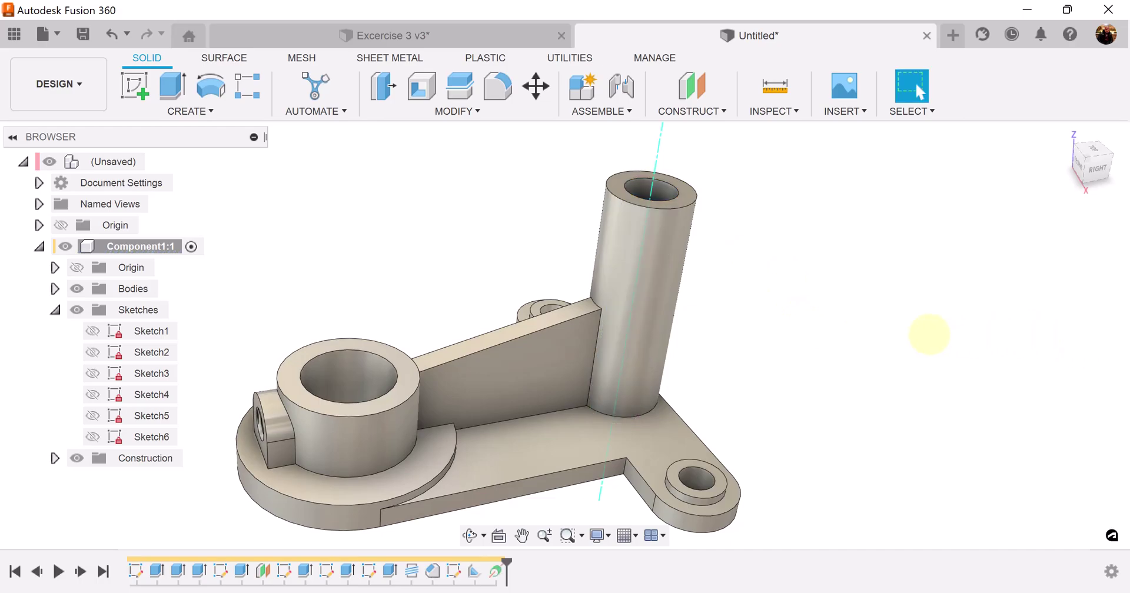
# Construct a plane at an angle of 0 degrees through the tall cylinder's axis
pyautogui.moveTo(928, 331); pyautogui.dragTo(908, 373, button='middle')
pyautogui.click(691, 112)
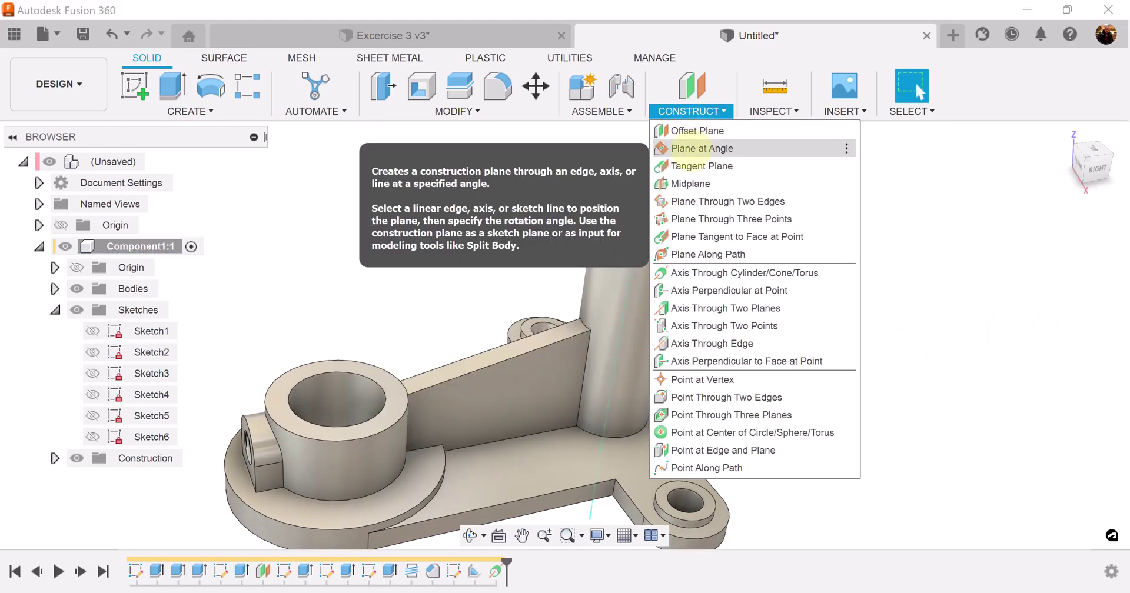
pyautogui.click(700, 148)
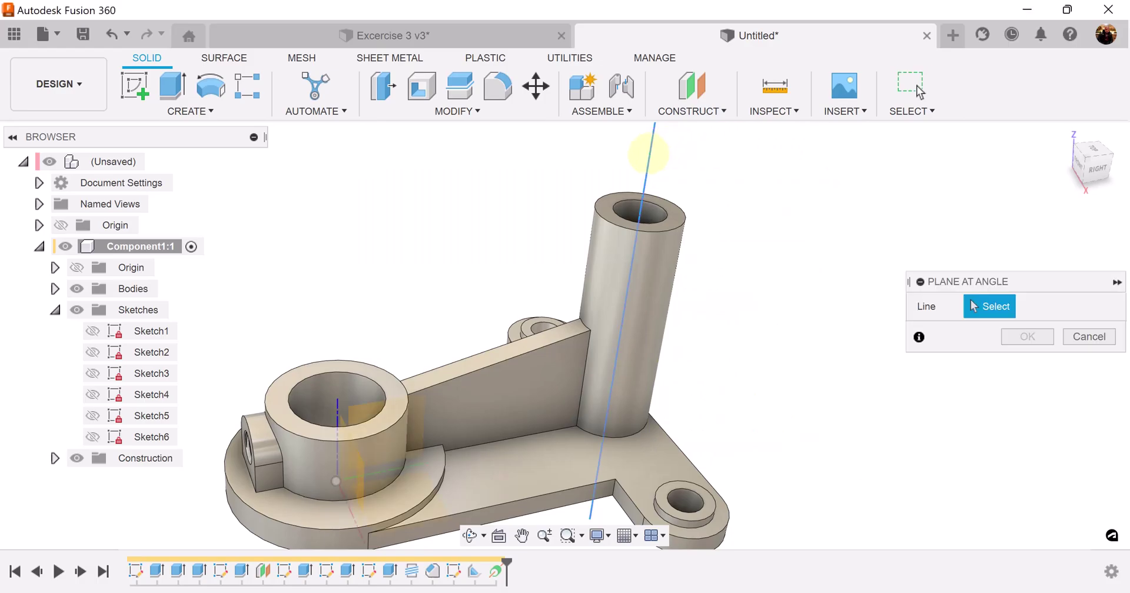
pyautogui.click(648, 154)
pyautogui.scroll(-3, 814, 325)
pyautogui.scroll(-2, 699, 217)
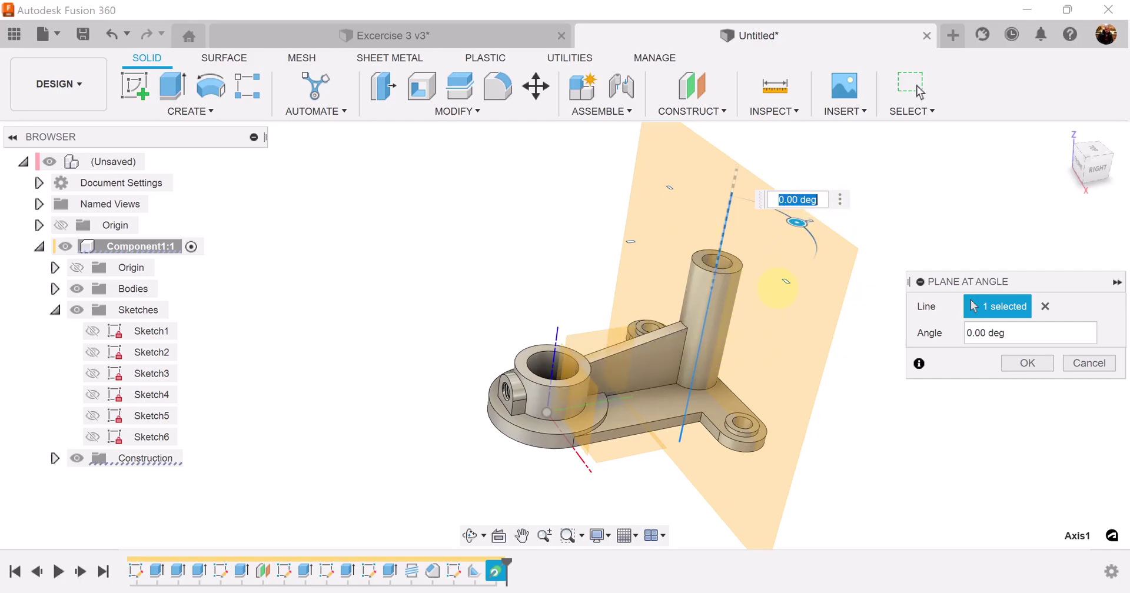
pyautogui.click(1028, 364)
# Start a sketch on the construction plane through the tall cylinder's axis
pyautogui.moveTo(928, 360); pyautogui.dragTo(880, 391, button='middle')
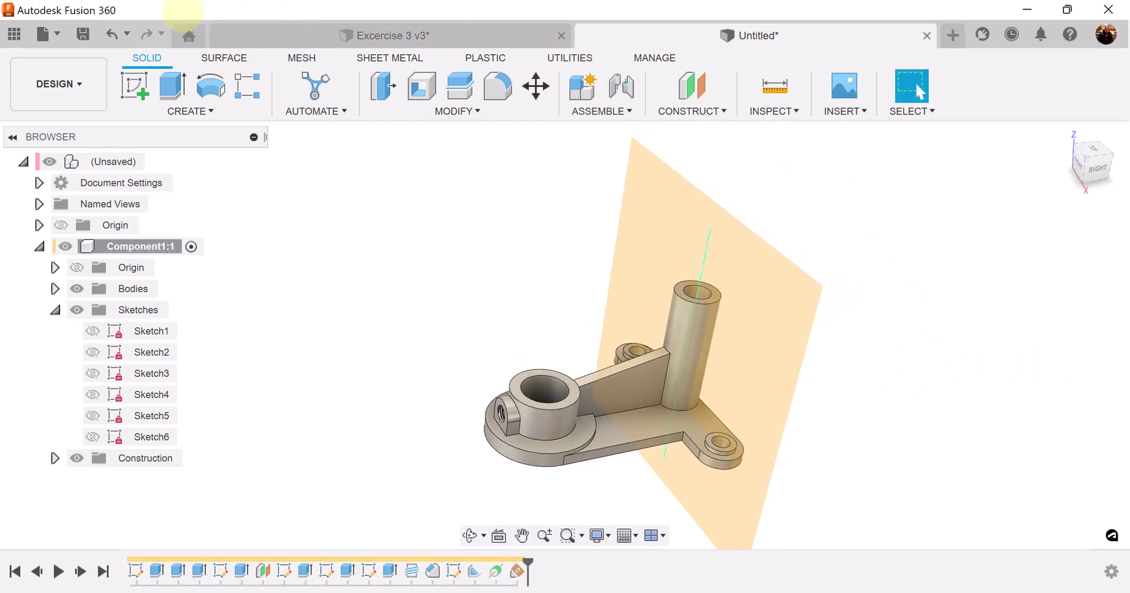
pyautogui.click(134, 87)
pyautogui.click(757, 253)
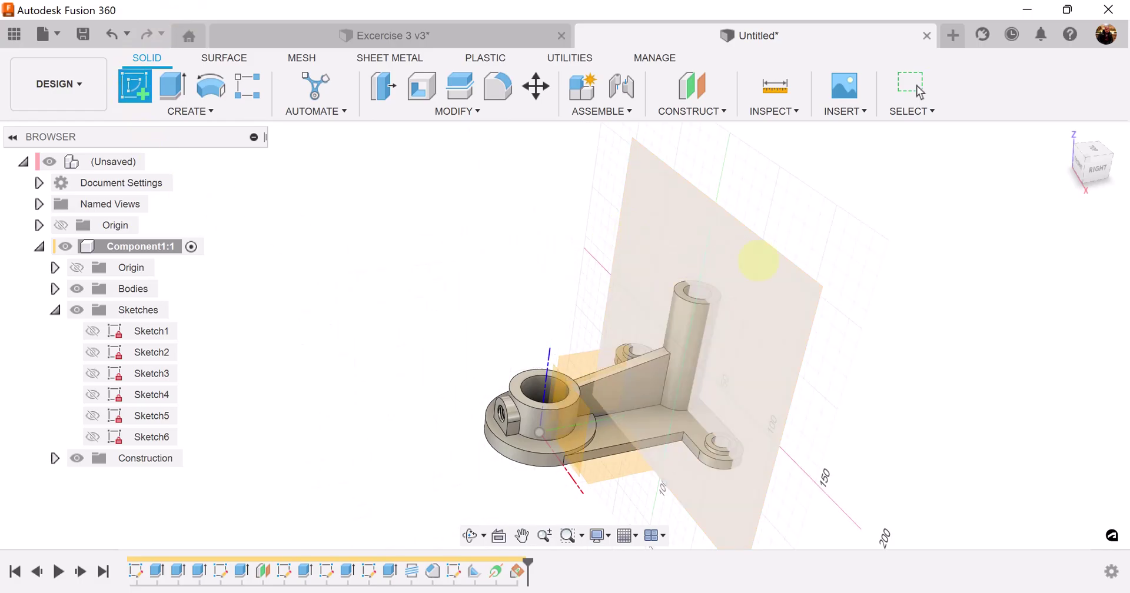
pyautogui.scroll(-2, 742, 397)
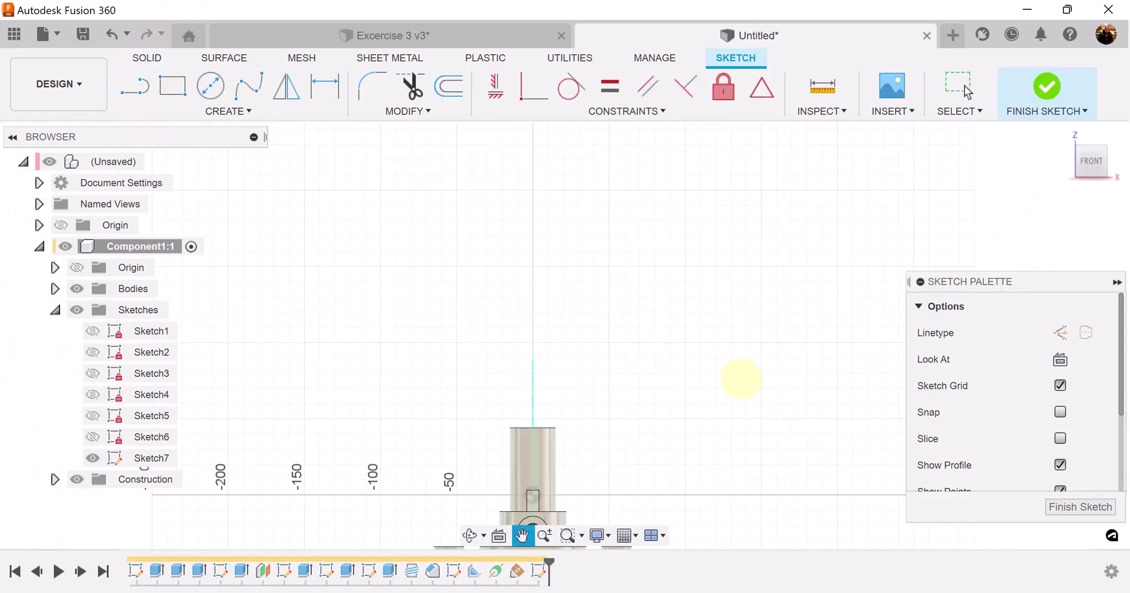
pyautogui.moveTo(741, 391); pyautogui.dragTo(699, 277, button='middle')
pyautogui.scroll(3, 574, 335)
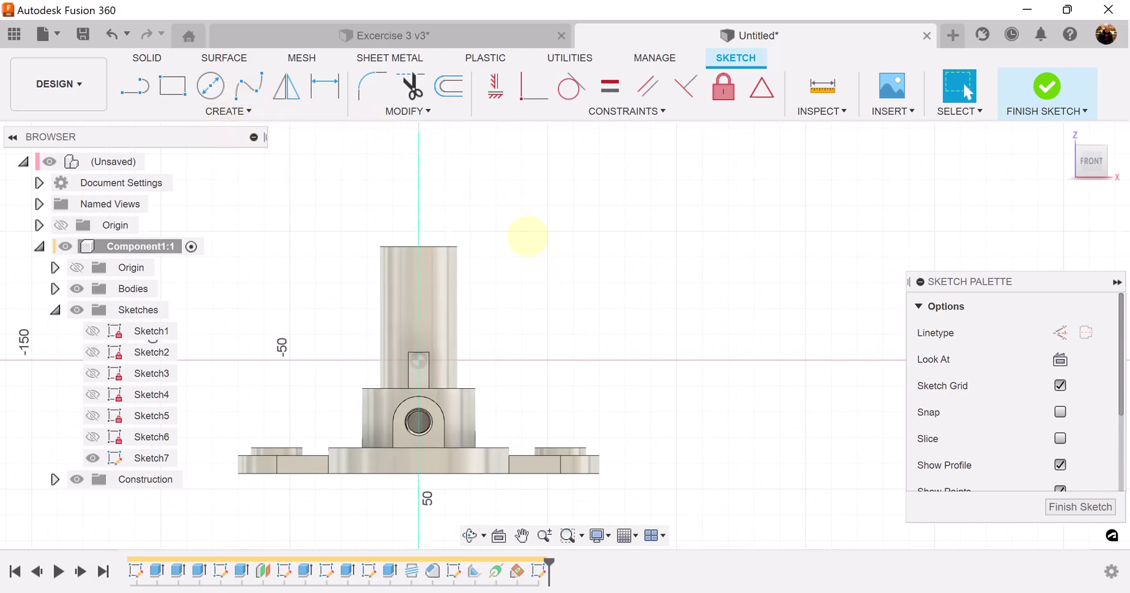
pyautogui.scroll(1, 527, 236)
# Project the tall cylinder's top edge into the sketch, using the specified entities selection filter
pyautogui.click(124, 84)
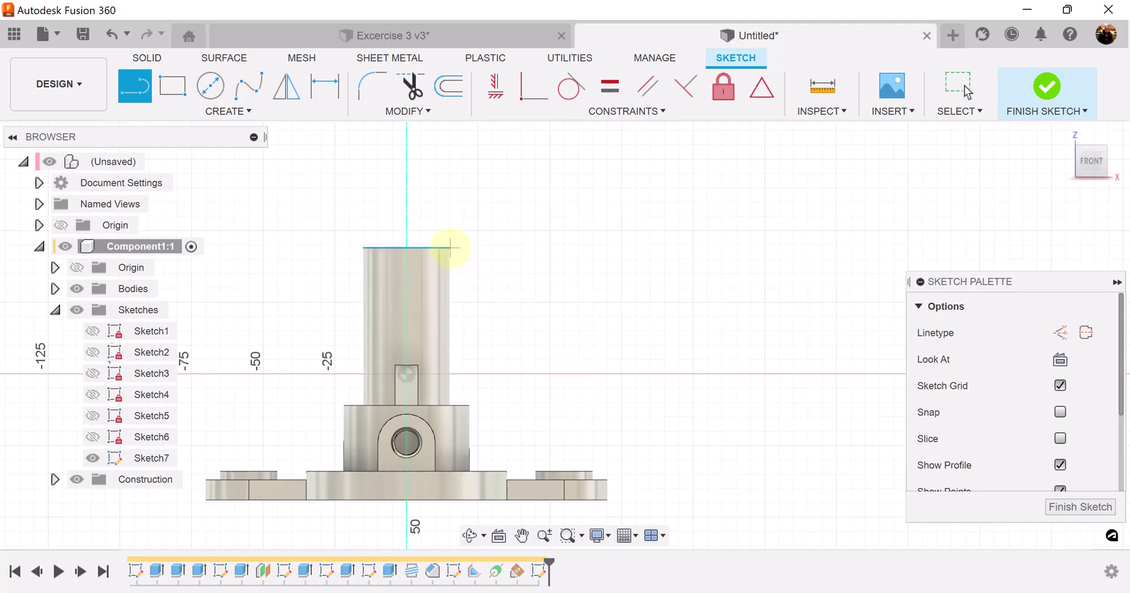
pyautogui.press('p')
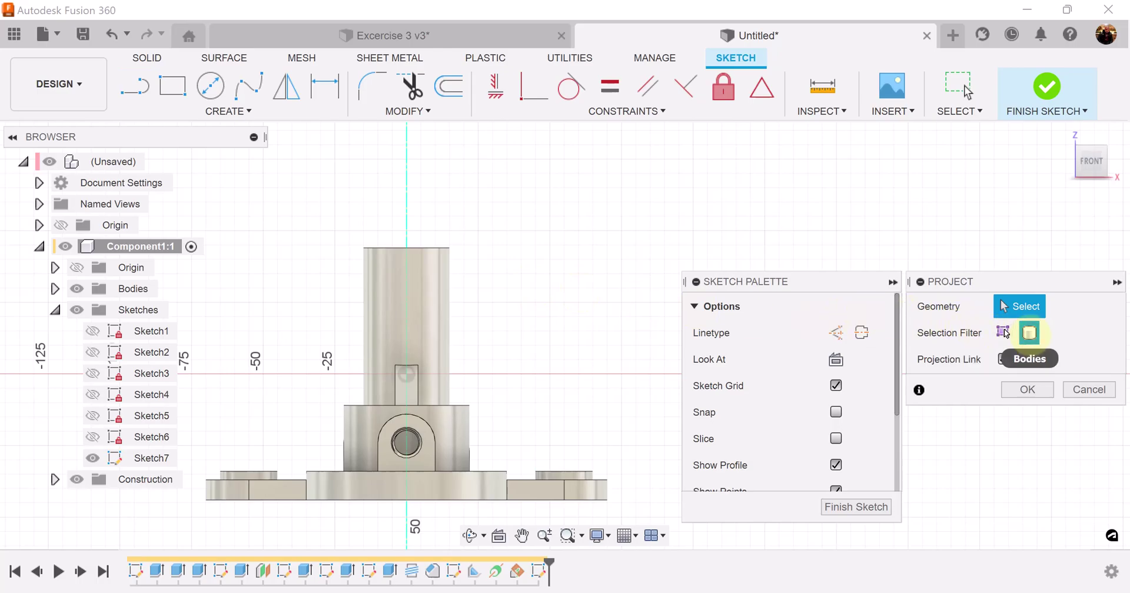
pyautogui.click(1004, 333)
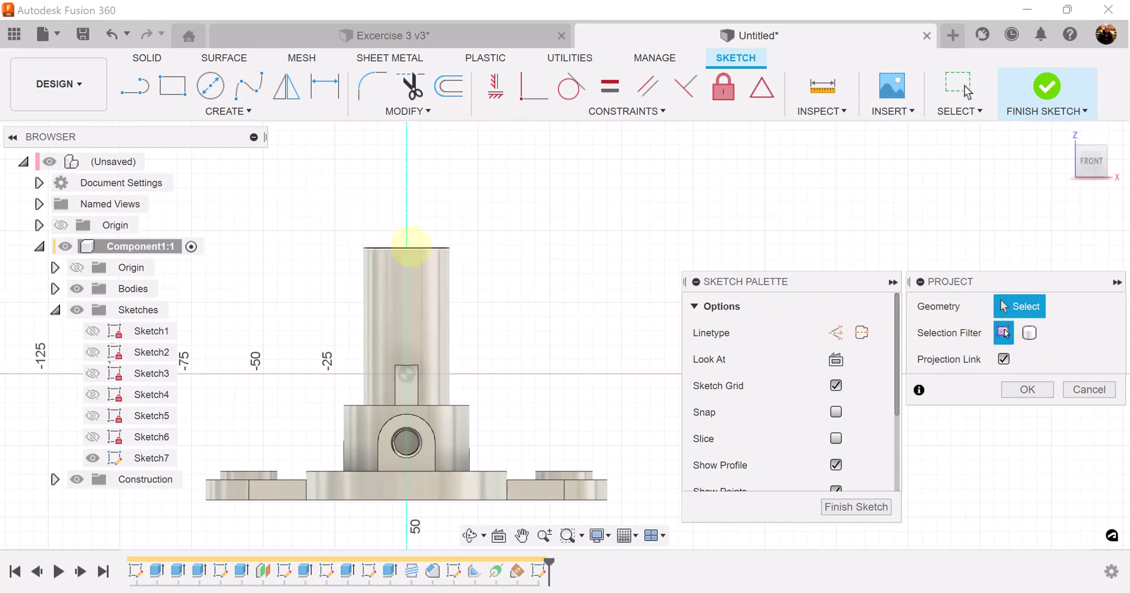
pyautogui.click(410, 247)
pyautogui.click(1027, 390)
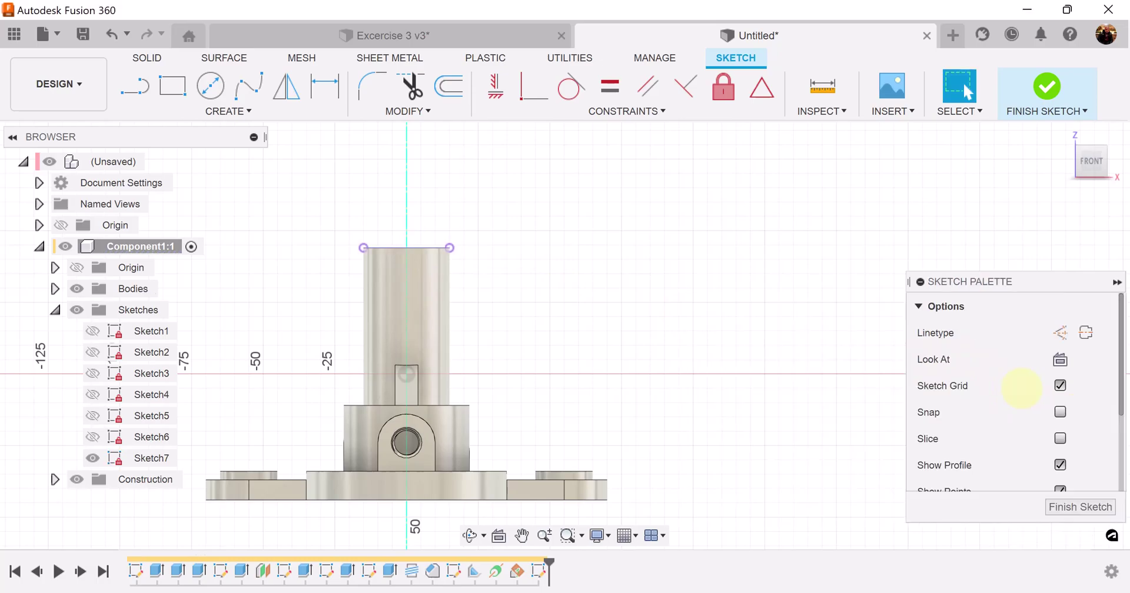
# Draw a sloped line from the projected top edge's outer end to the inner top corner of the small side boss
pyautogui.scroll(2, 558, 372)
pyautogui.moveTo(558, 373); pyautogui.dragTo(552, 321, button='middle')
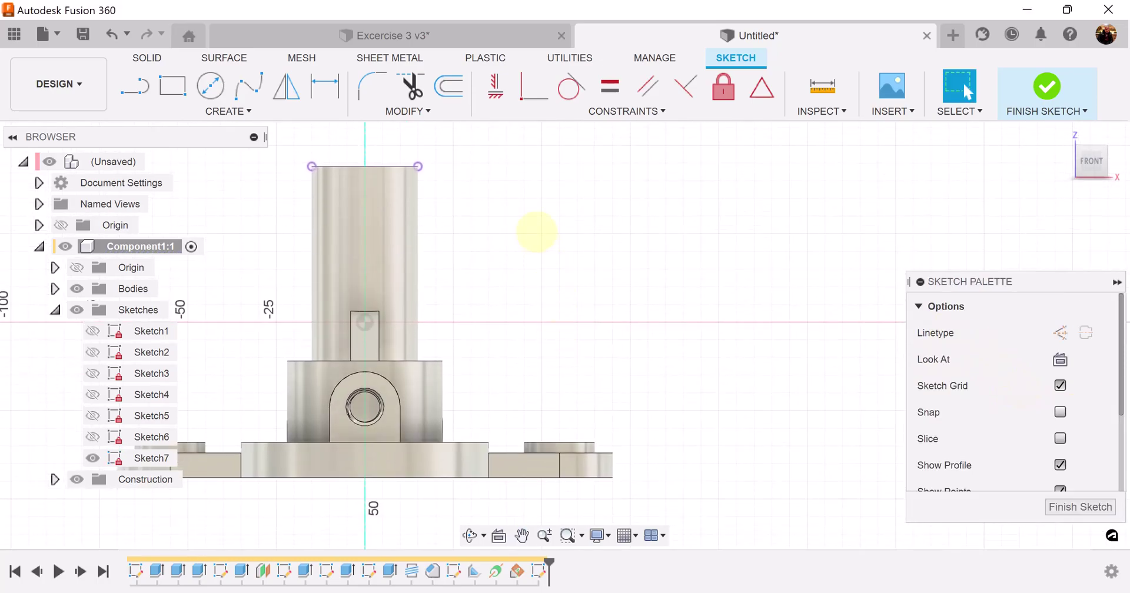
pyautogui.click(135, 87)
pyautogui.click(417, 166)
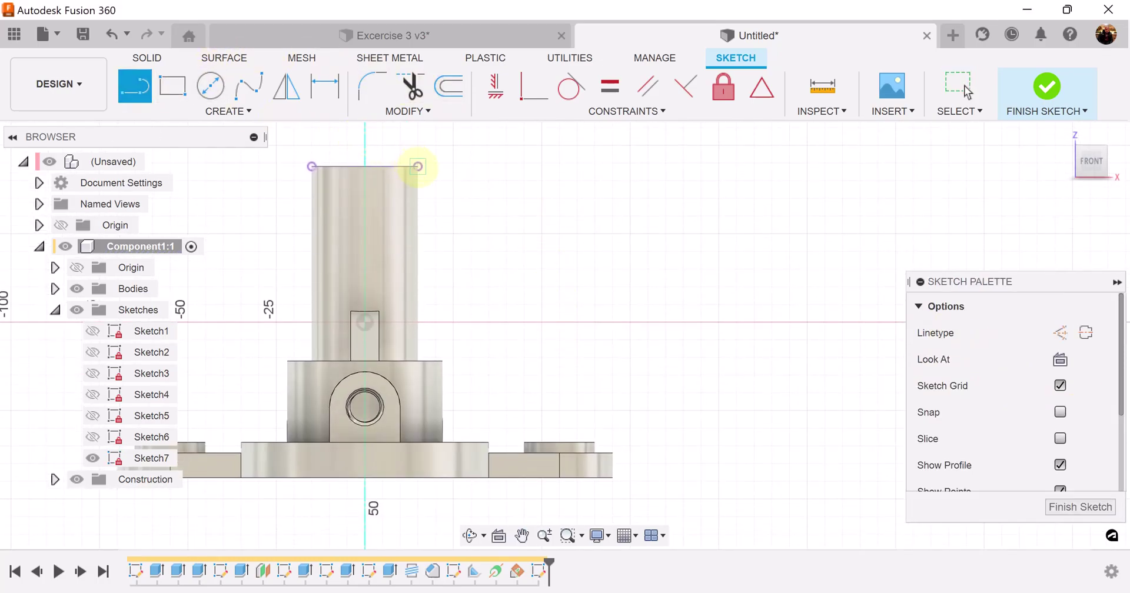
pyautogui.click(524, 442)
pyautogui.click(563, 427)
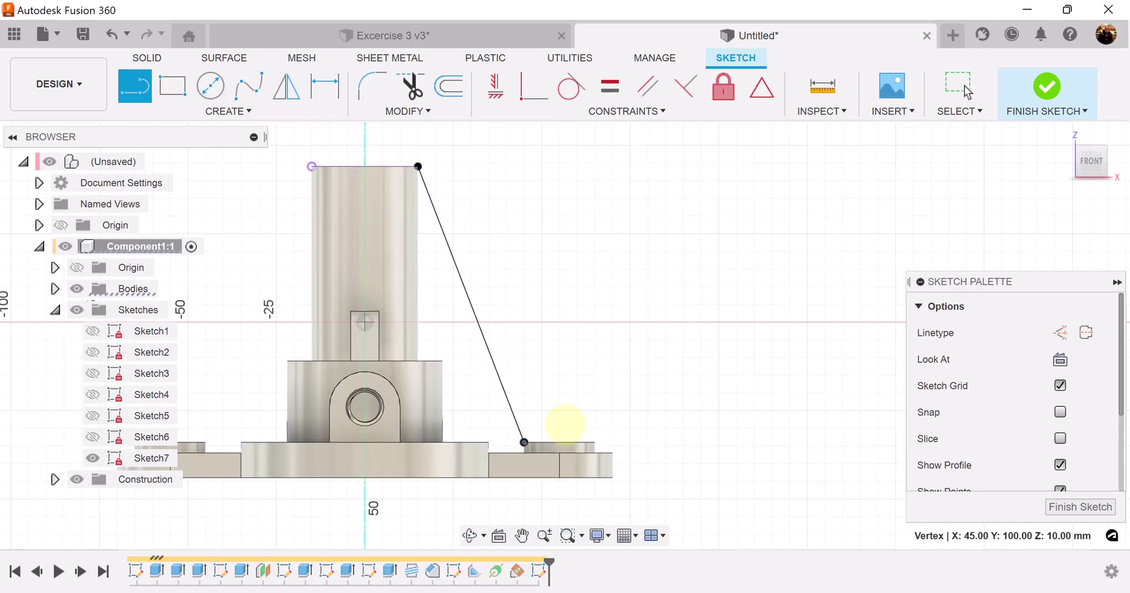
# Try to draw a 1 mm line inward from the sloped line's upper end
pyautogui.scroll(5, 447, 170)
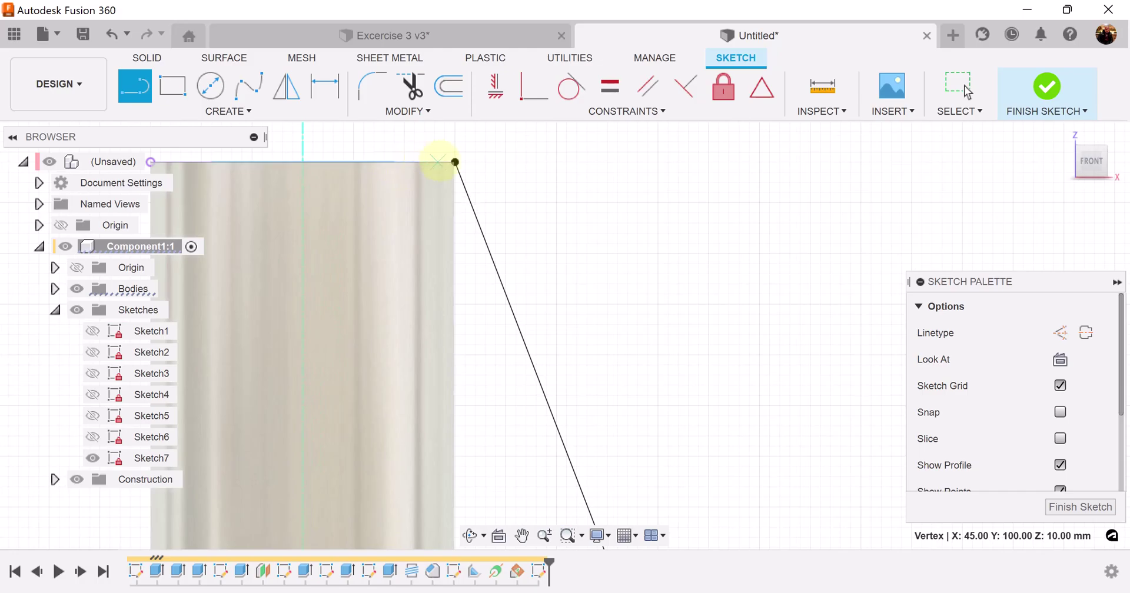
pyautogui.click(454, 162)
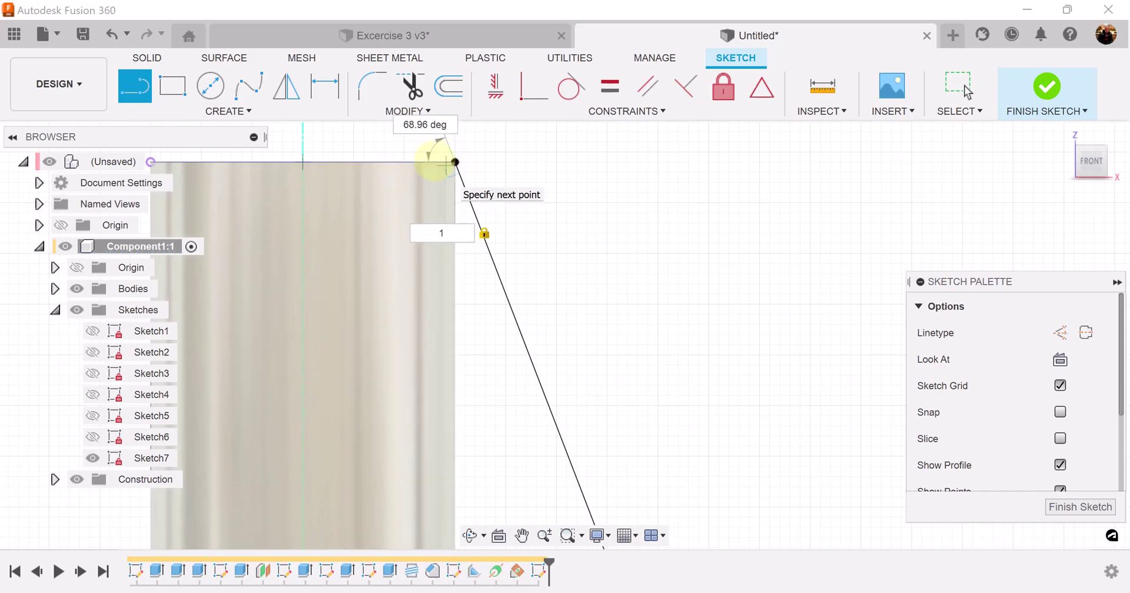
pyautogui.press('Return')
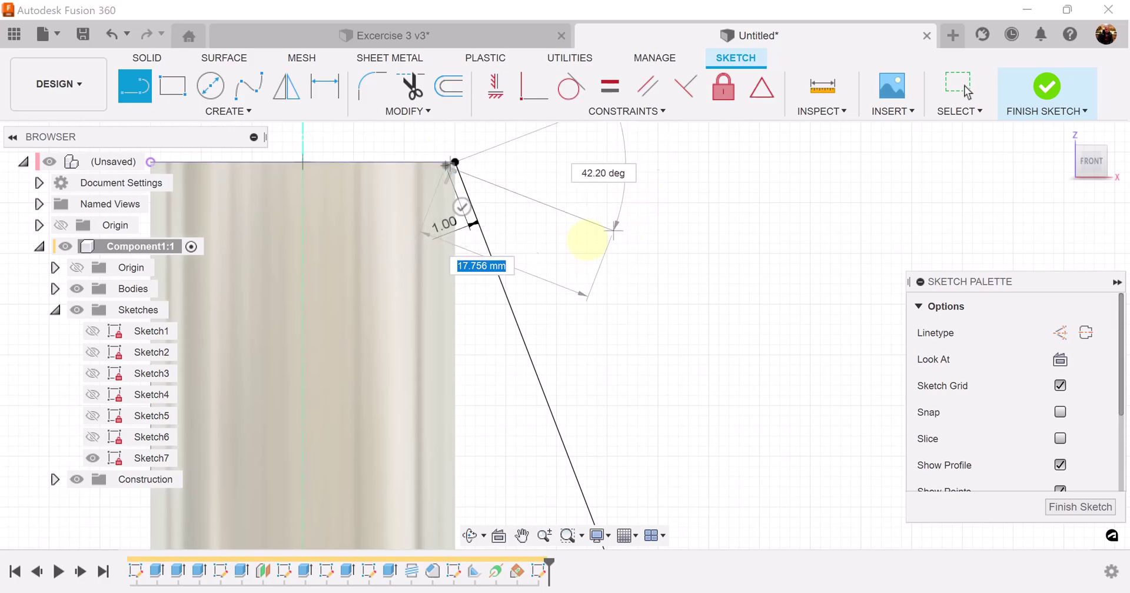
pyautogui.scroll(4, 479, 183)
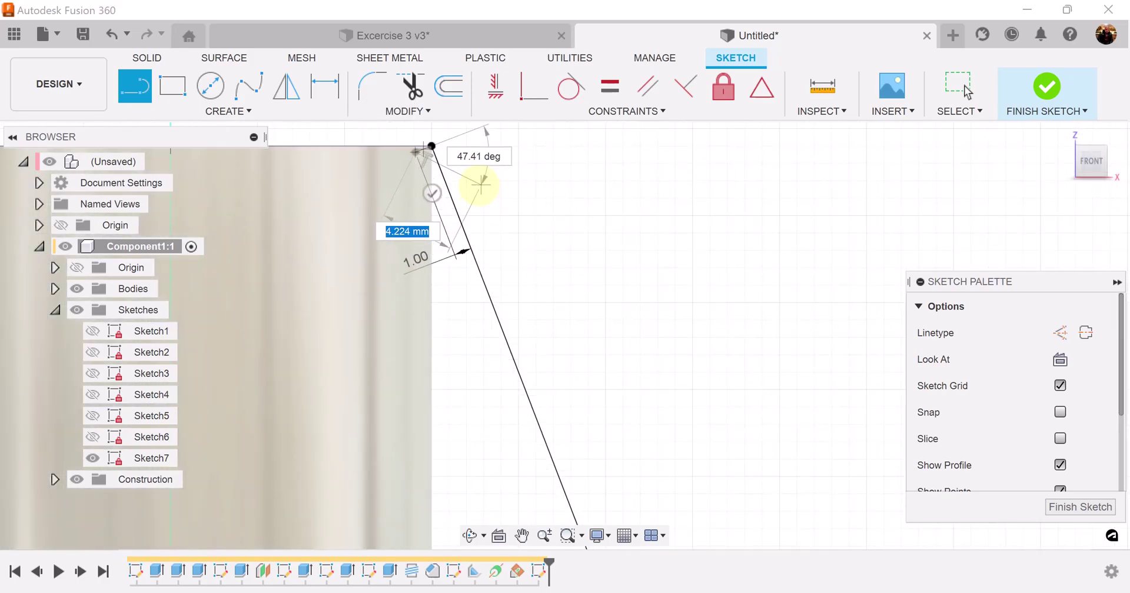
pyautogui.press('Escape')
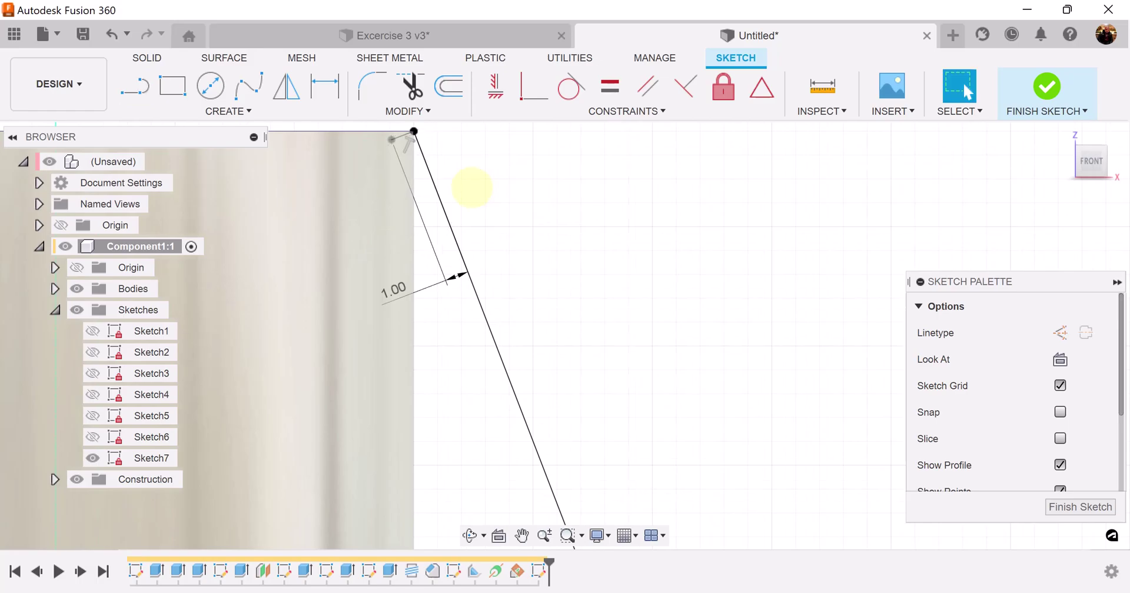
# Draw a 1 mm line inward along the cylinder's top edge from the sloped line's upper end, and finish the sketch
pyautogui.moveTo(472, 187)
pyautogui.mouseDown(button='middle')
pyautogui.moveTo(545, 308)
pyautogui.moveTo(629, 347)
pyautogui.mouseUp(button='middle')
pyautogui.scroll(3, 629, 347)
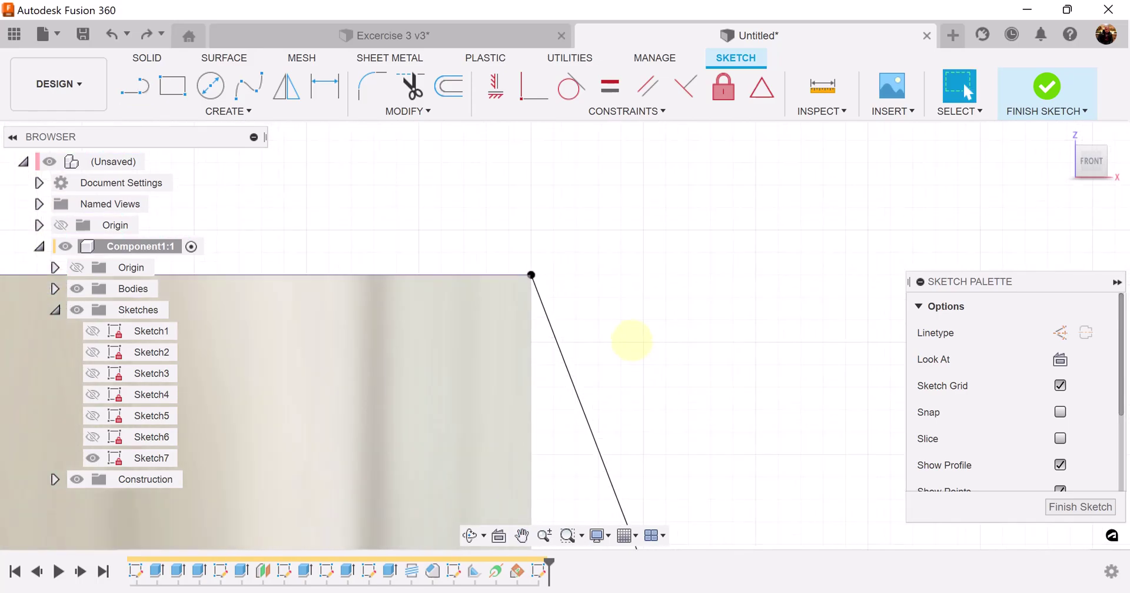
pyautogui.click(137, 87)
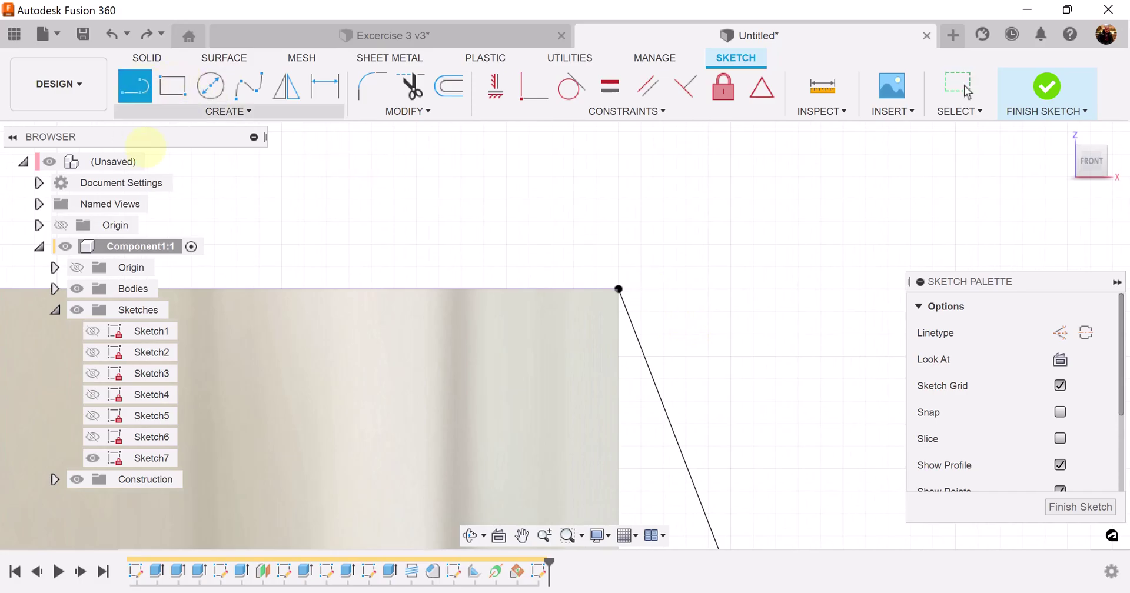
pyautogui.click(619, 289)
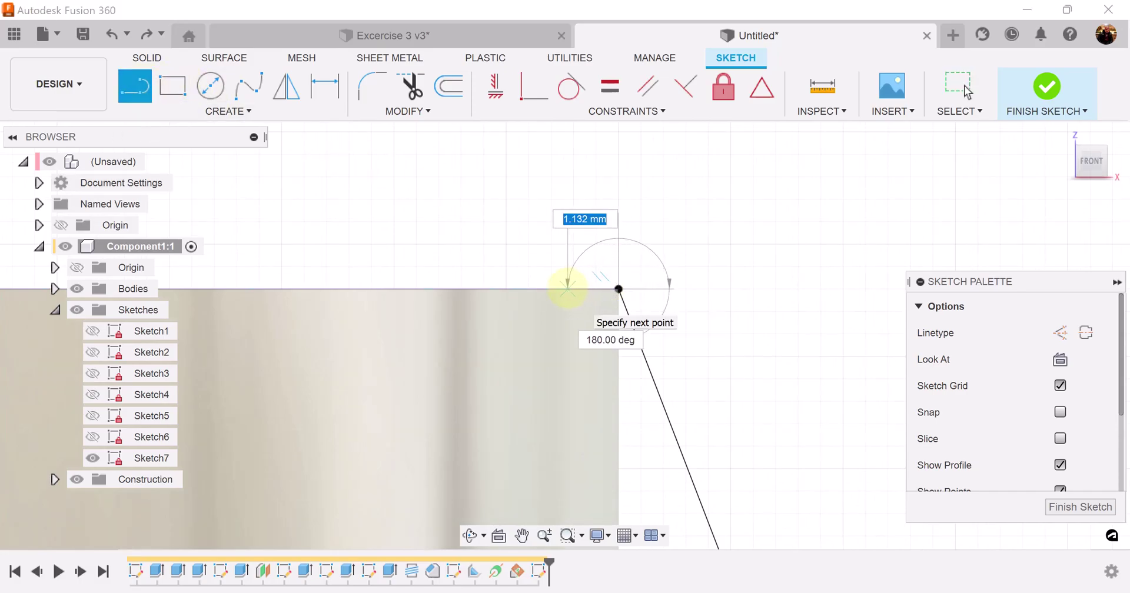
pyautogui.write('1')
pyautogui.press('Return')
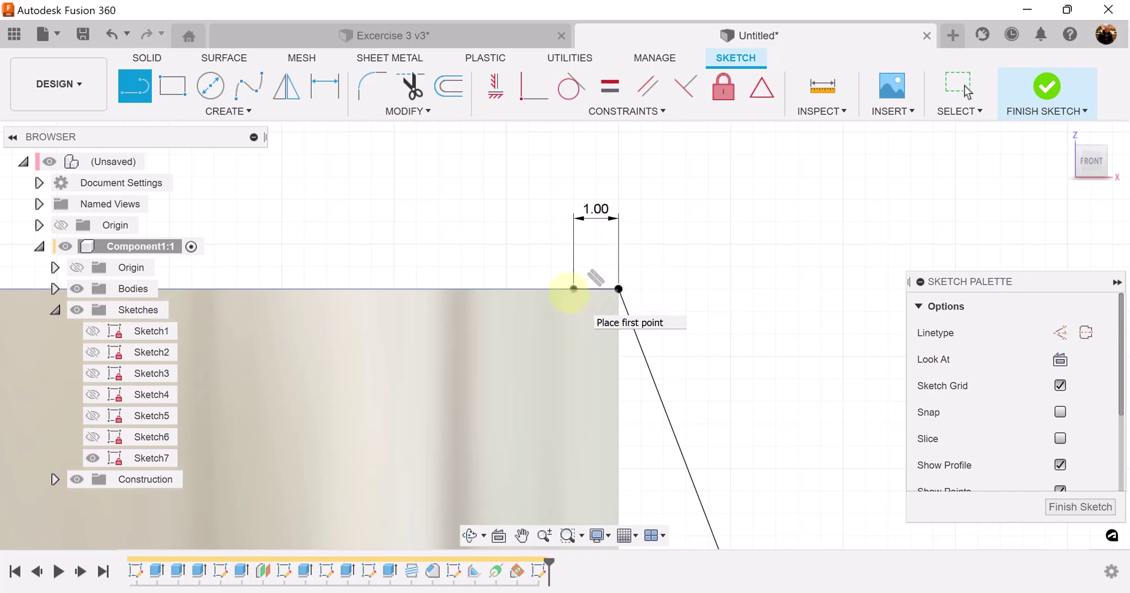
pyautogui.scroll(-1, 677, 380)
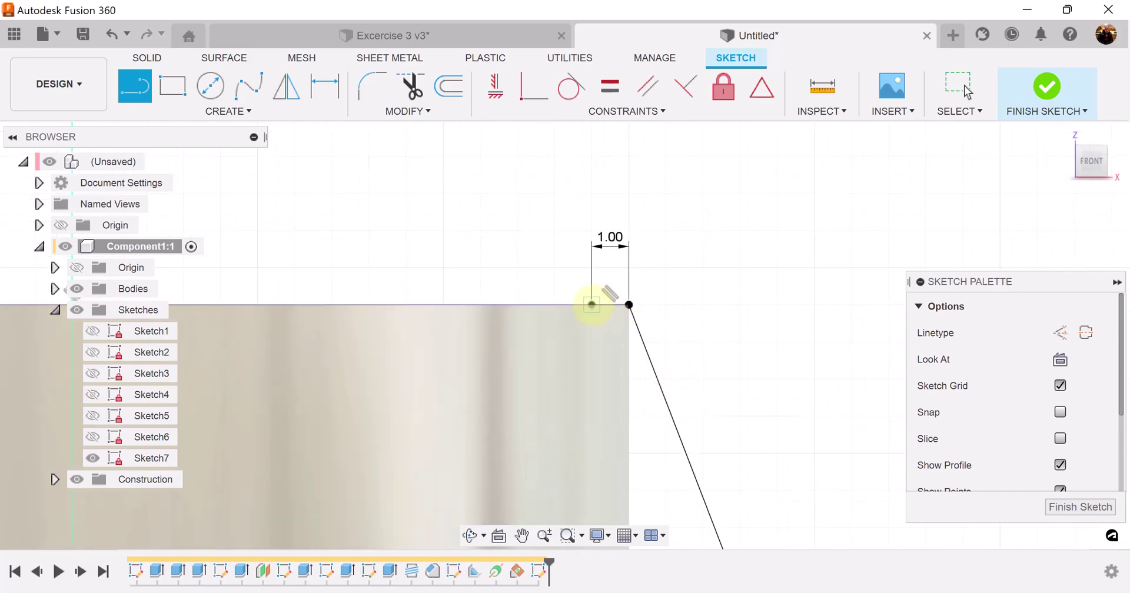
pyautogui.moveTo(628, 304)
pyautogui.keyDown('shift'); pyautogui.mouseDown(button='middle')
pyautogui.moveTo(706, 330)
pyautogui.moveTo(701, 283)
pyautogui.moveTo(715, 272)
pyautogui.mouseUp(button='middle'); pyautogui.keyUp('shift')
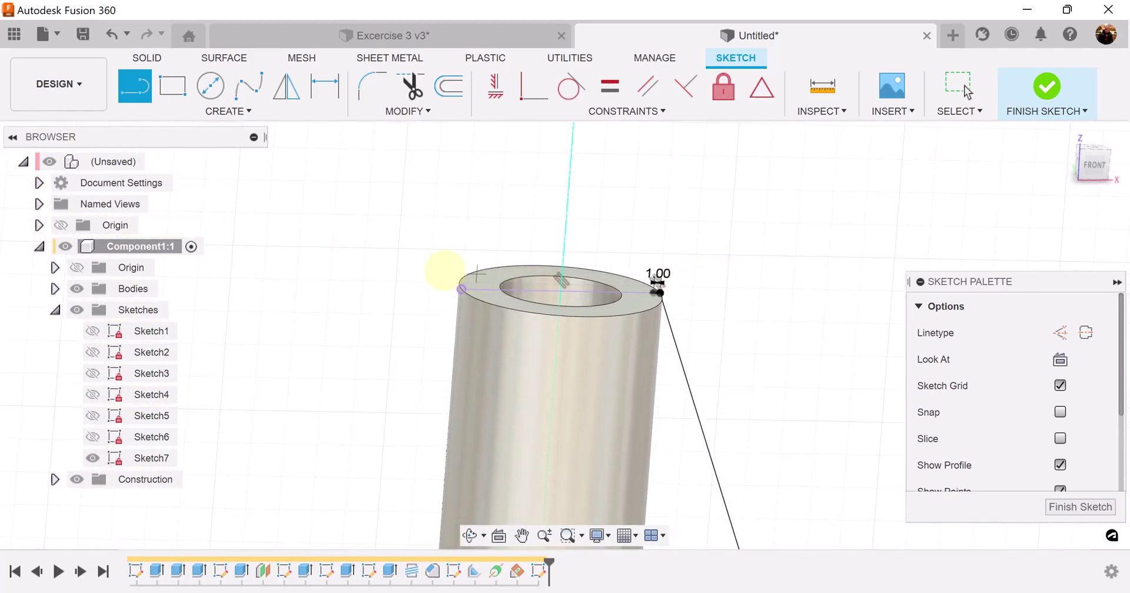
pyautogui.scroll(-3, 858, 419)
pyautogui.moveTo(840, 409)
pyautogui.keyDown('shift'); pyautogui.mouseDown(button='middle')
pyautogui.moveTo(823, 383)
pyautogui.moveTo(746, 353)
pyautogui.moveTo(711, 262)
pyautogui.mouseUp(button='middle'); pyautogui.keyUp('shift')
pyautogui.scroll(2, 746, 353)
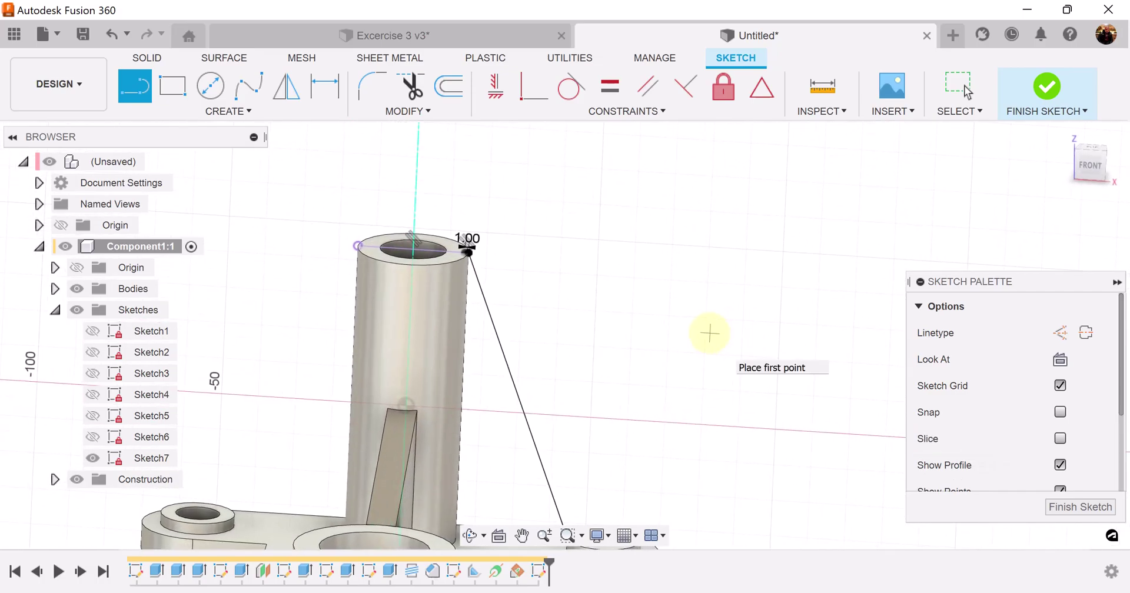
pyautogui.click(1059, 507)
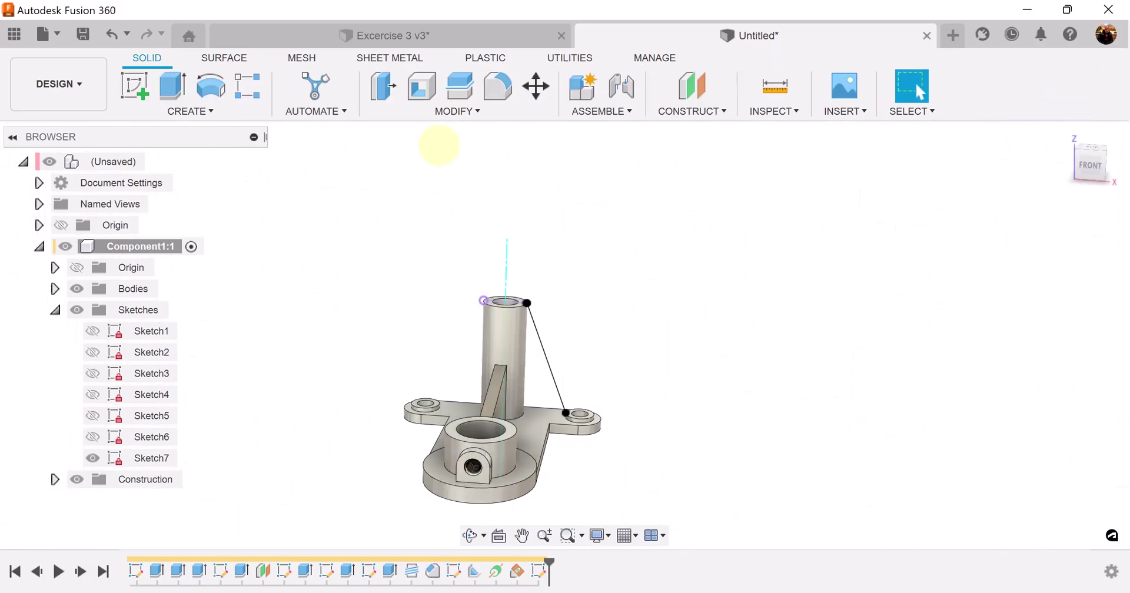
# Set up an 8 mm thick rib from the sloped side line, with symmetric thickness and a To Next extent
pyautogui.click(183, 111)
pyautogui.click(143, 273)
pyautogui.click(552, 366)
pyautogui.scroll(8, 551, 278)
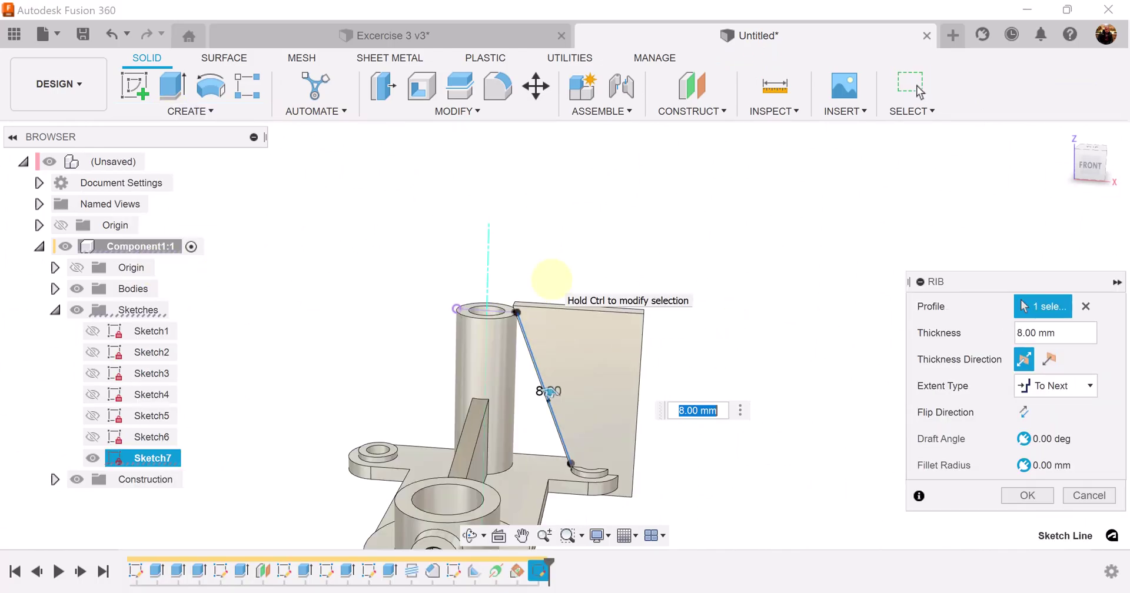
pyautogui.scroll(8, 568, 411)
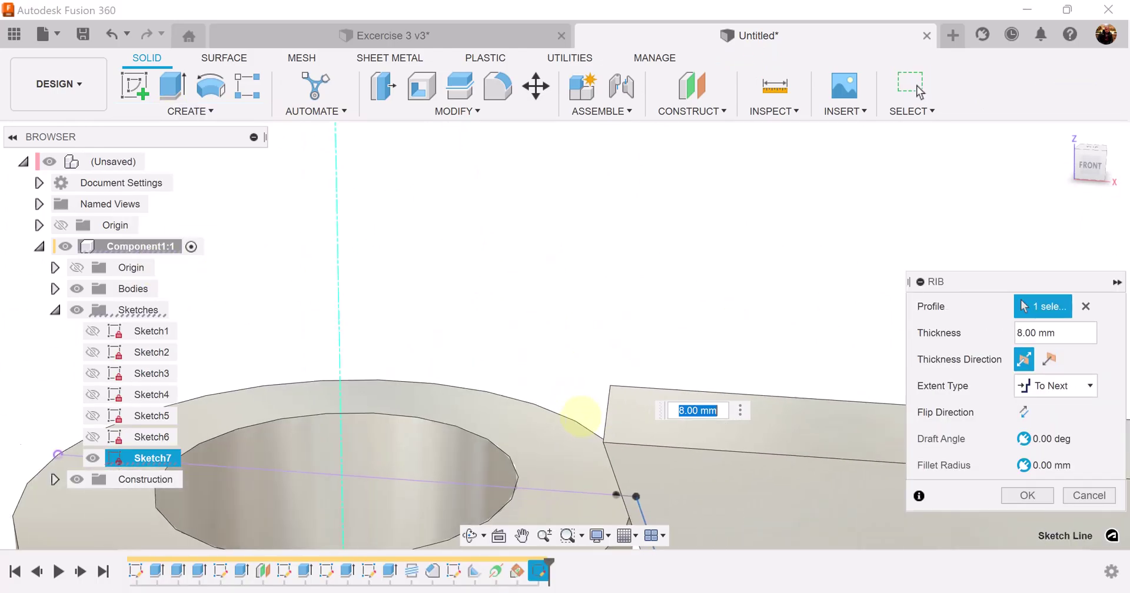
pyautogui.scroll(-3, 377, 300)
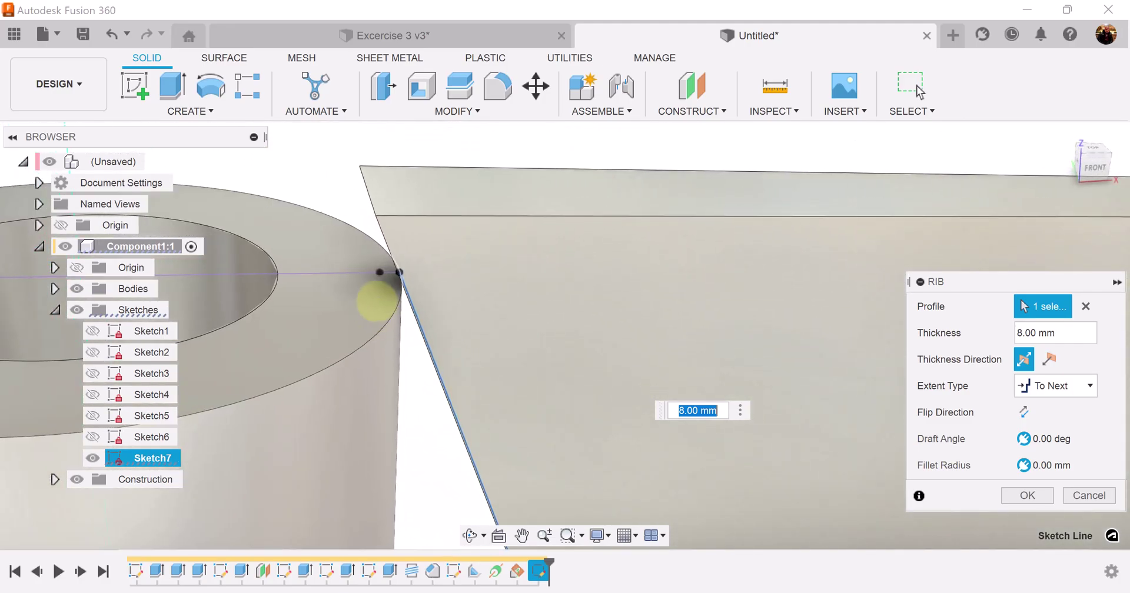
pyautogui.scroll(-10, 516, 290)
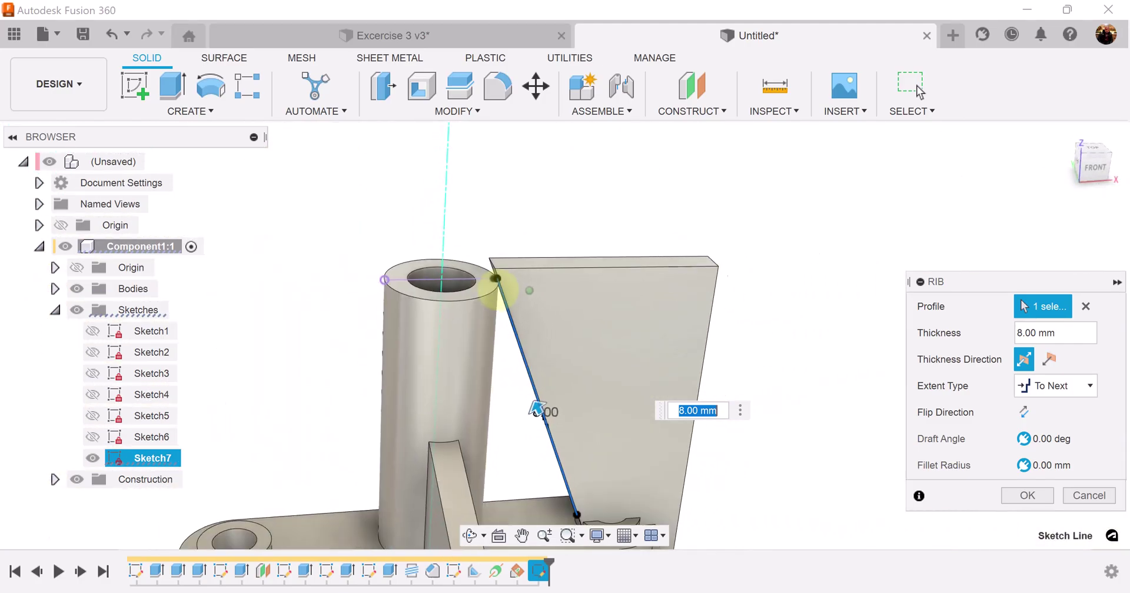
# Compare the rib preview in both directions and inspect where the sloped line meets the tall cylinder's top edge
pyautogui.keyDown('shift'); pyautogui.moveTo(773, 315); pyautogui.dragTo(858, 341, button='middle'); pyautogui.keyUp('shift')
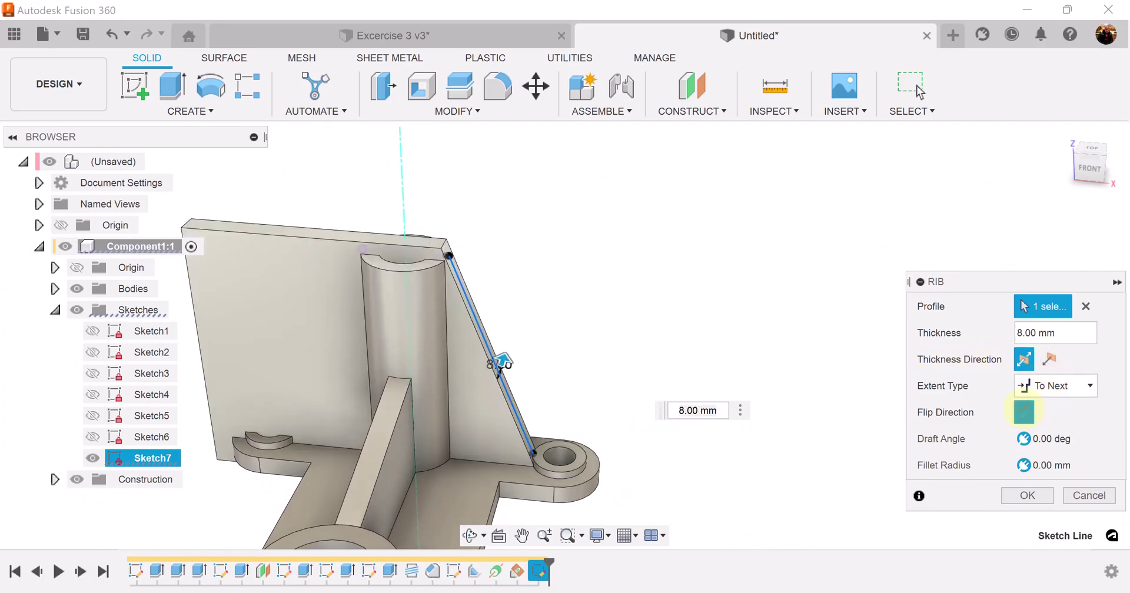
pyautogui.click(1024, 412)
pyautogui.click(1024, 412)
pyautogui.click(1024, 412)
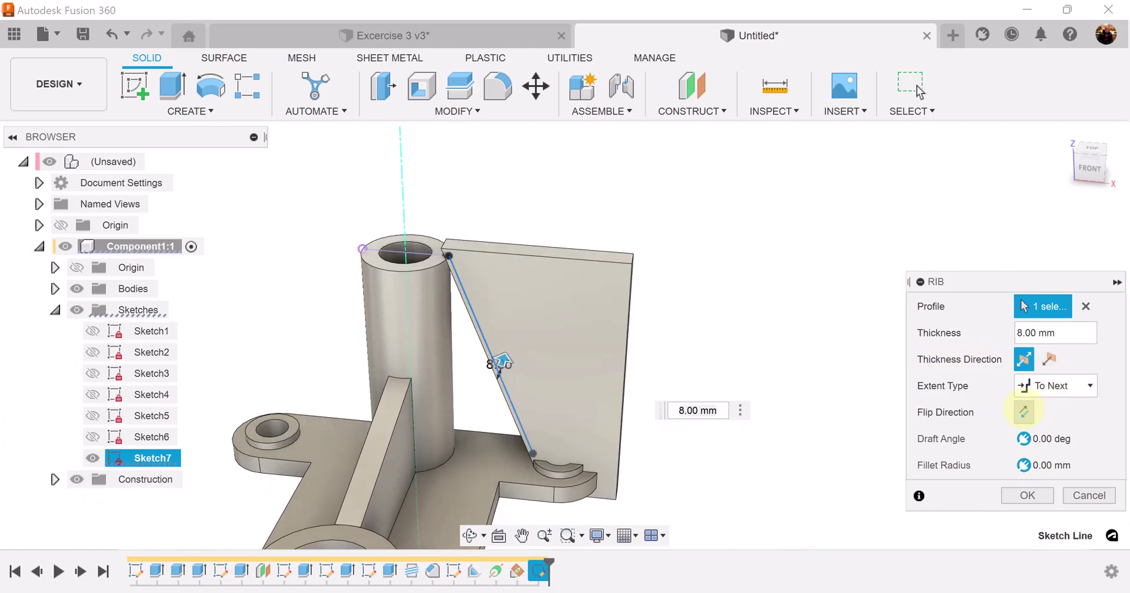
pyautogui.click(1024, 412)
pyautogui.click(1024, 412)
pyautogui.scroll(8, 518, 276)
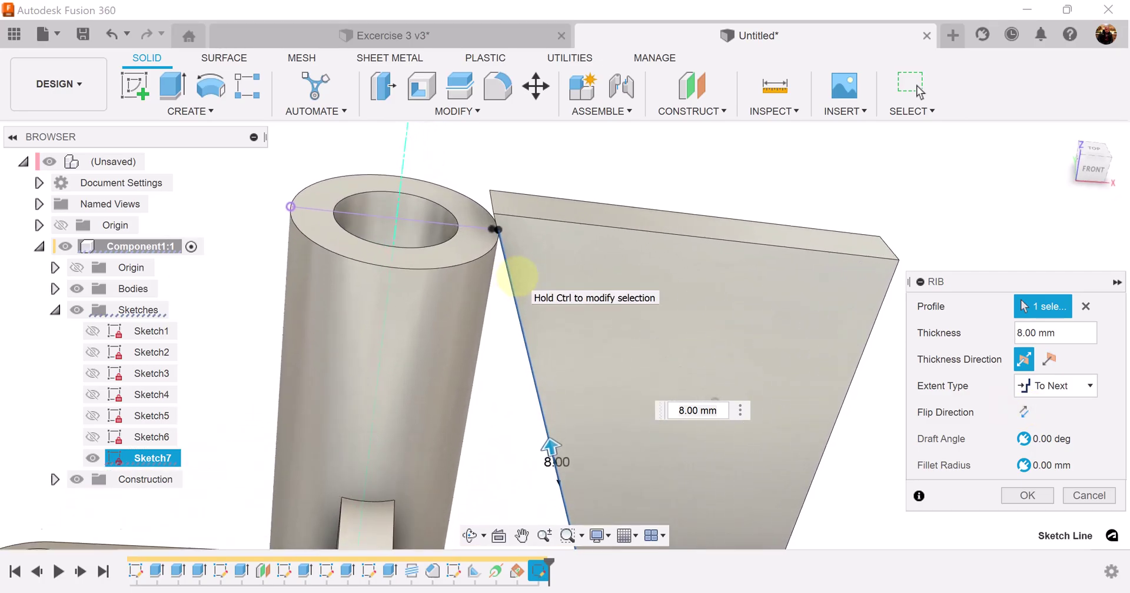
pyautogui.scroll(4, 520, 275)
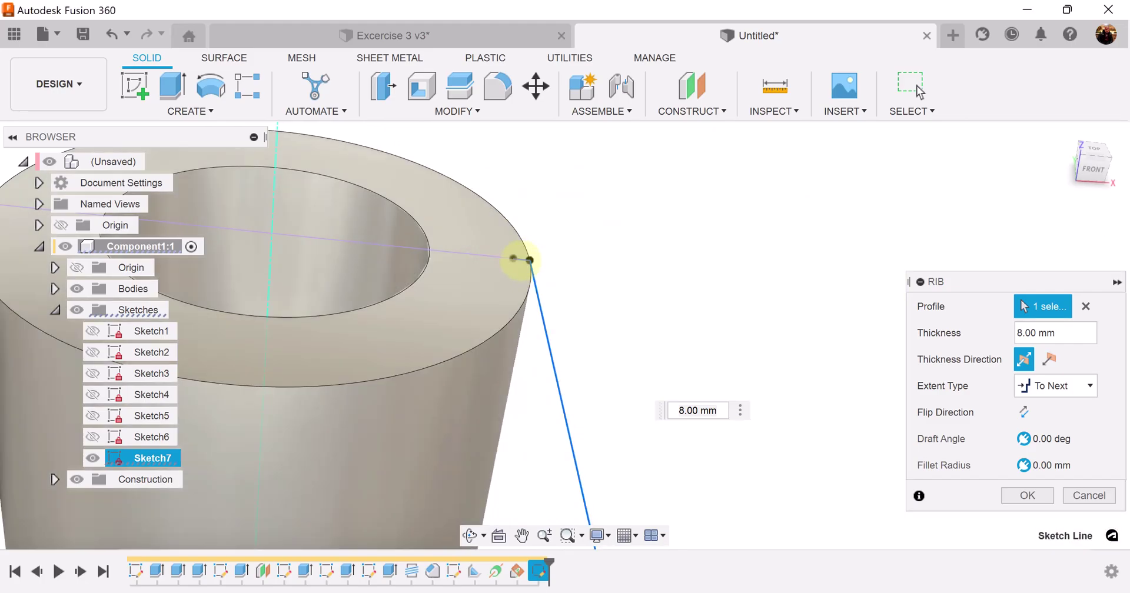
pyautogui.scroll(-4, 519, 259)
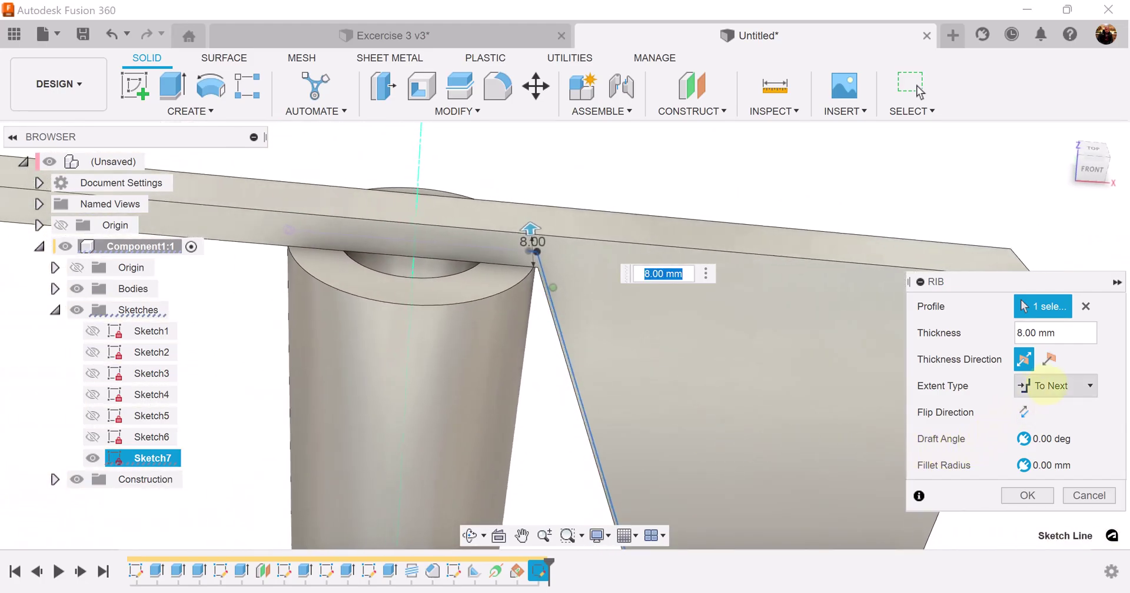
# Flip the side rib's direction towards the tall cylinder and base, and create the rib
pyautogui.click(1024, 412)
pyautogui.scroll(-5, 653, 352)
pyautogui.keyDown('shift'); pyautogui.moveTo(653, 352); pyautogui.dragTo(780, 456, button='middle'); pyautogui.keyUp('shift')
pyautogui.scroll(3, 760, 425)
pyautogui.click(1027, 495)
# Mirror the side rib as a feature across the vertical origin plane running lengthwise through the bracket, with the Adjust compute option
pyautogui.keyDown('shift'); pyautogui.moveTo(875, 335); pyautogui.dragTo(465, 257, button='middle'); pyautogui.keyUp('shift')
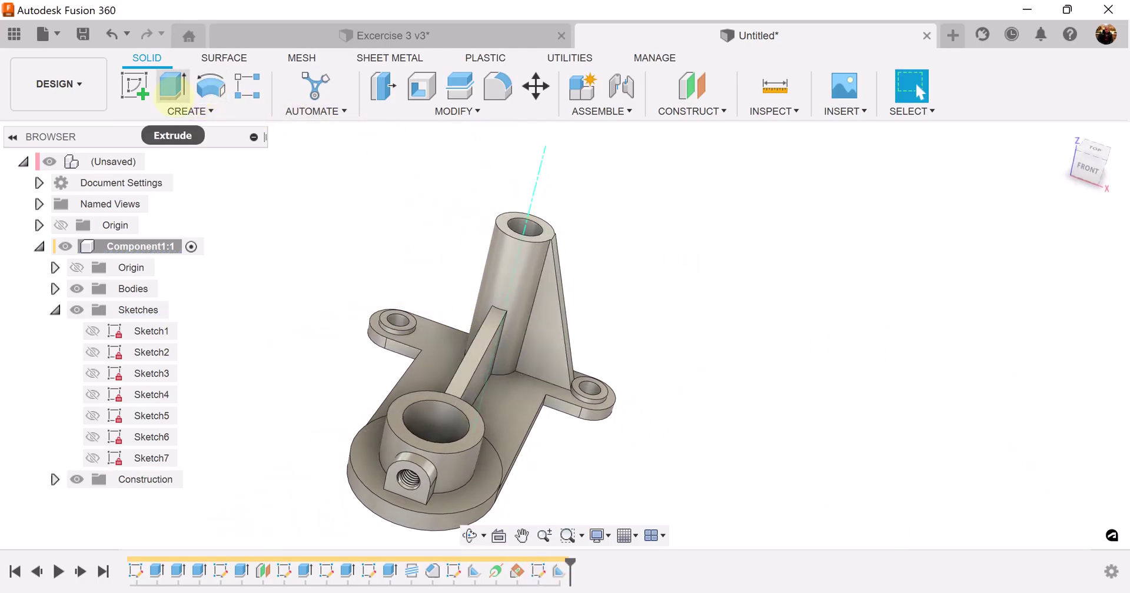
pyautogui.click(187, 111)
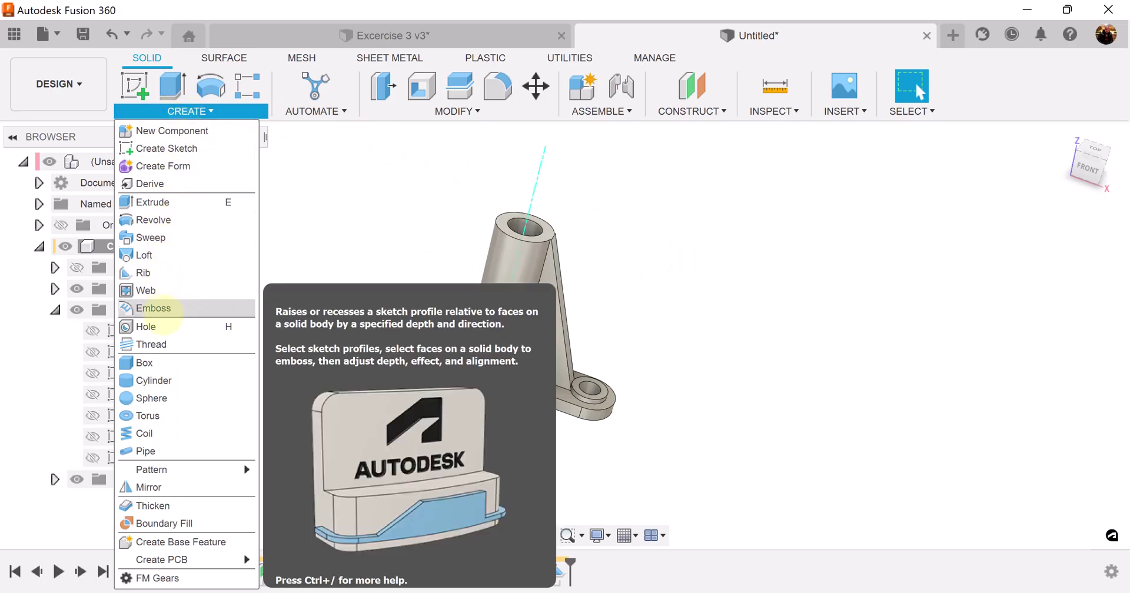
pyautogui.click(148, 487)
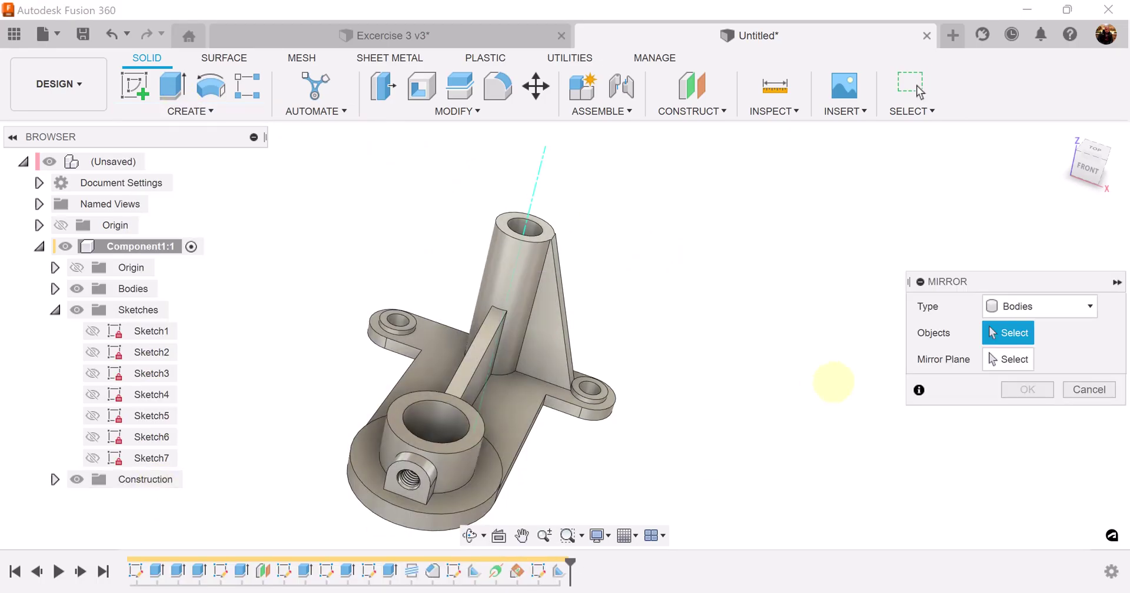
pyautogui.click(1046, 306)
pyautogui.click(1042, 361)
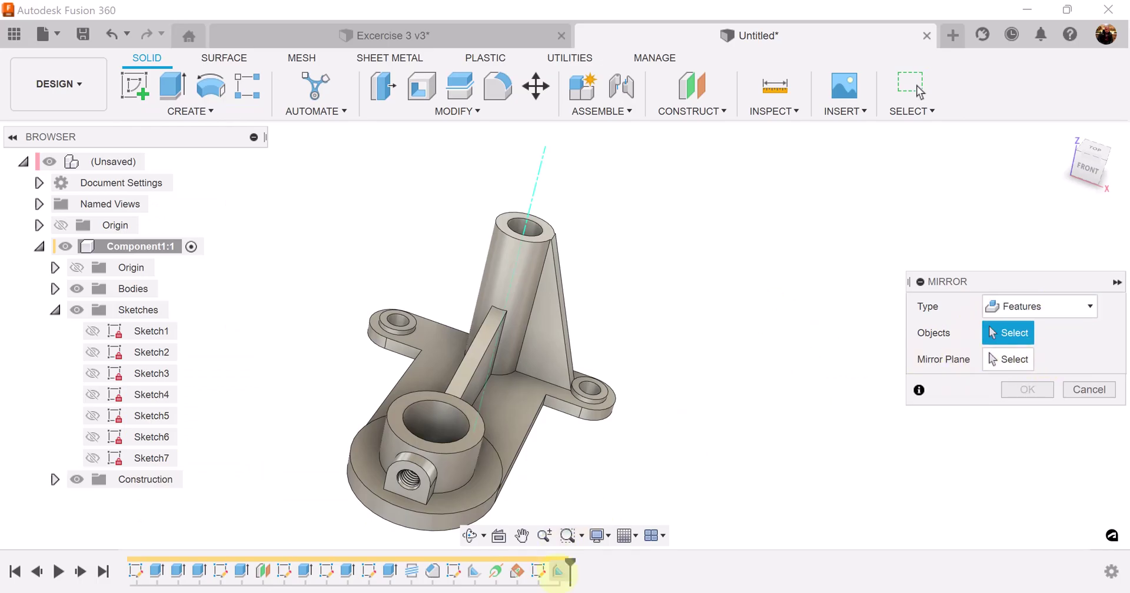
pyautogui.click(559, 570)
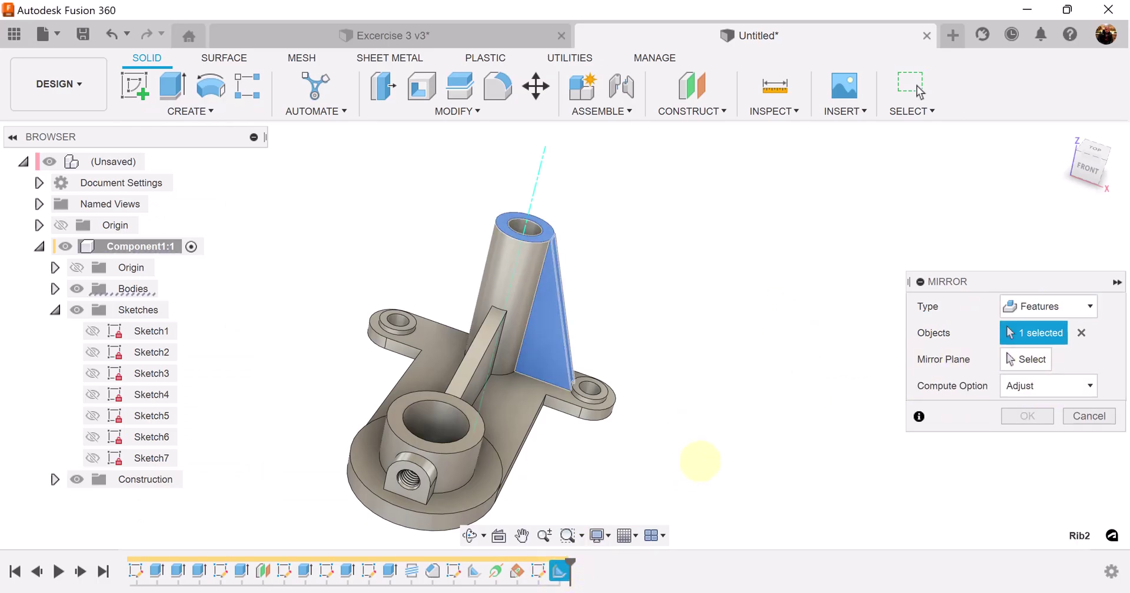
pyautogui.click(1025, 359)
pyautogui.keyDown('shift'); pyautogui.moveTo(842, 349); pyautogui.dragTo(495, 332, button='middle'); pyautogui.keyUp('shift')
pyautogui.keyDown('shift'); pyautogui.moveTo(429, 285); pyautogui.dragTo(380, 359, button='middle'); pyautogui.keyUp('shift')
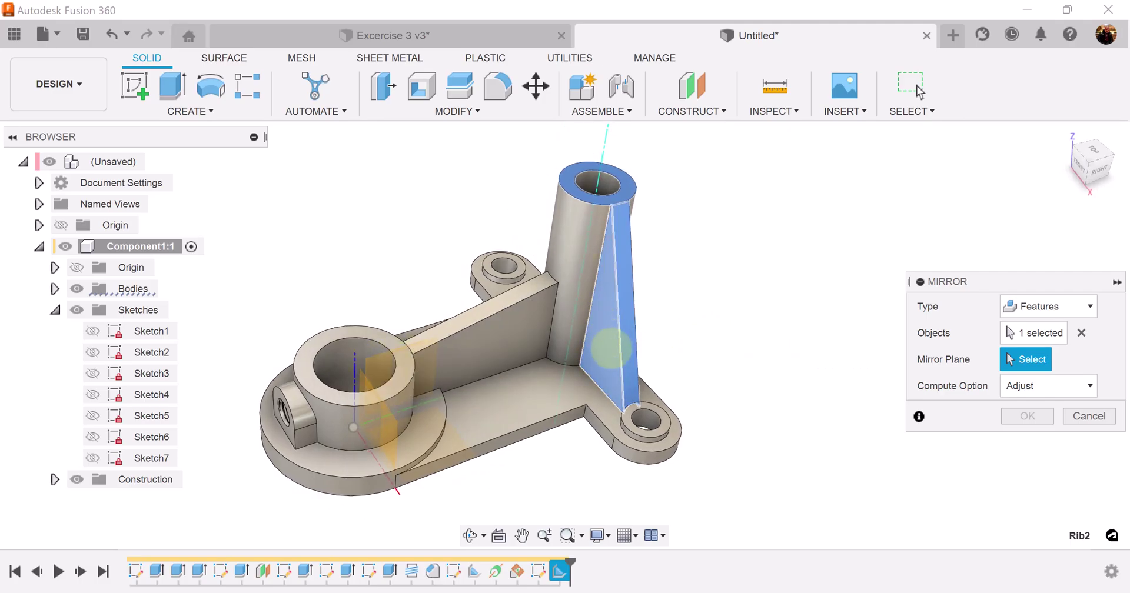
pyautogui.click(376, 362)
pyautogui.keyDown('shift'); pyautogui.moveTo(376, 365); pyautogui.dragTo(1024, 395, button='middle'); pyautogui.keyUp('shift')
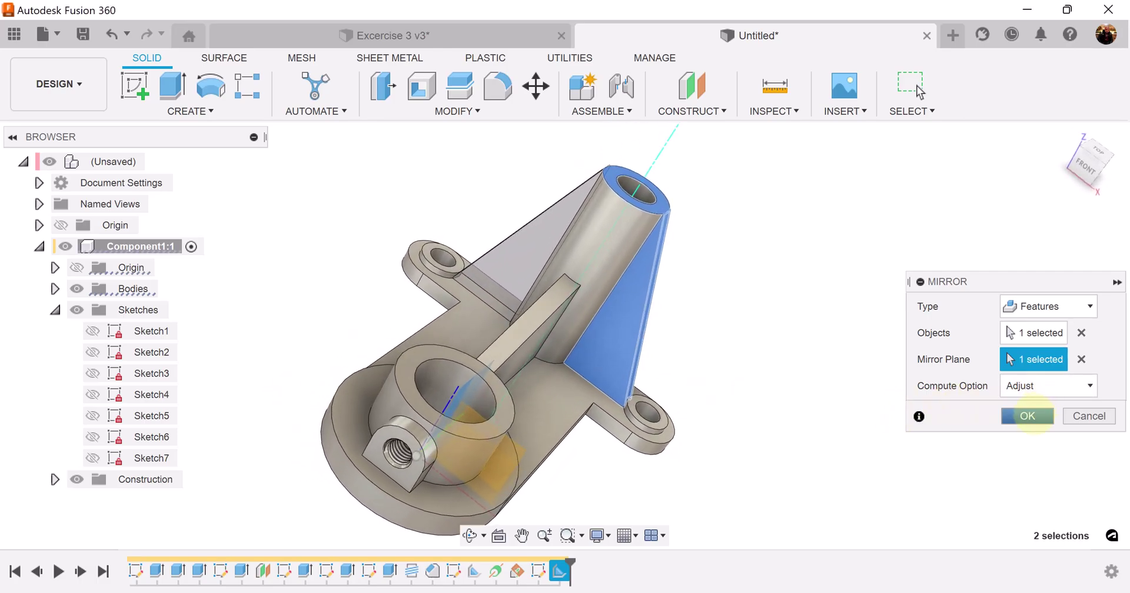
pyautogui.click(1027, 416)
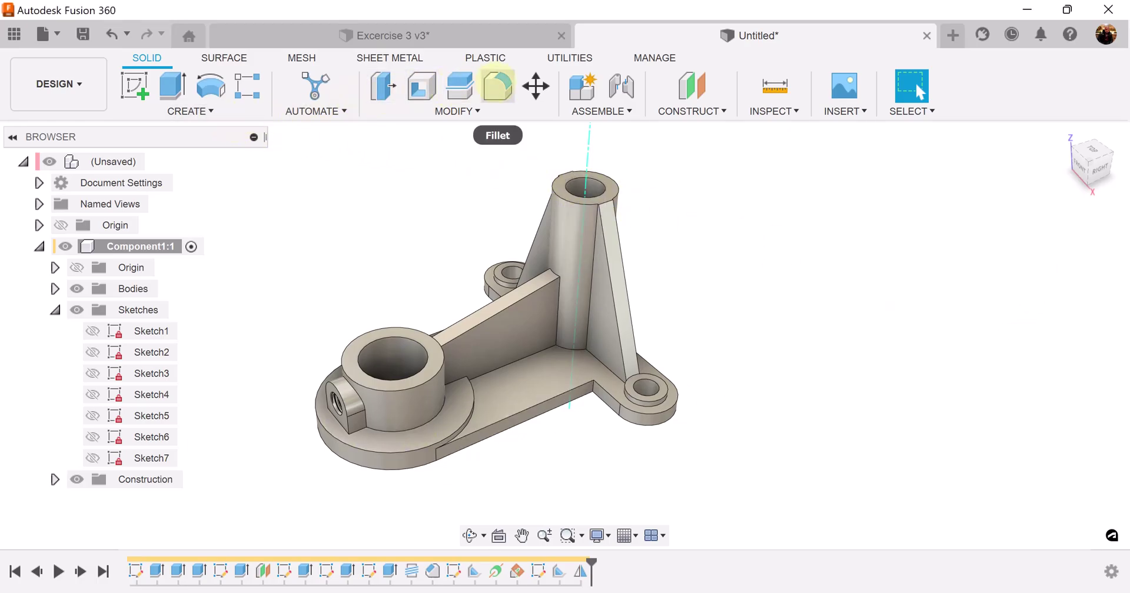
# Fillet the two inner vertical corner edges where the mounting ears meet the base with a 10 mm radius
pyautogui.click(498, 85)
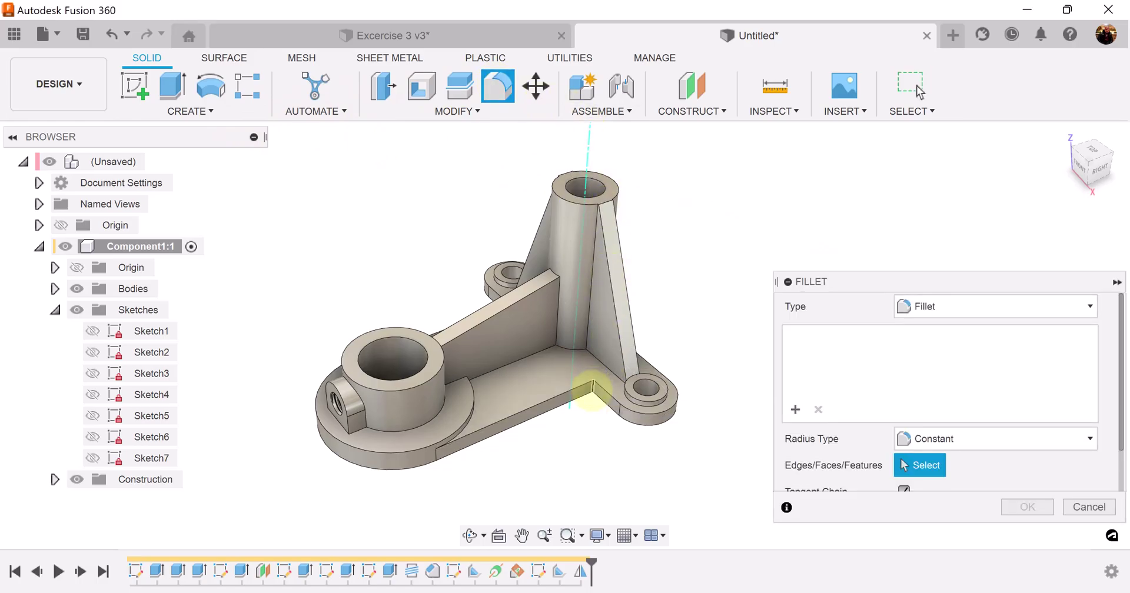
pyautogui.click(588, 390)
pyautogui.keyDown('shift'); pyautogui.moveTo(621, 449); pyautogui.dragTo(483, 292, button='middle'); pyautogui.keyUp('shift')
pyautogui.click(480, 295)
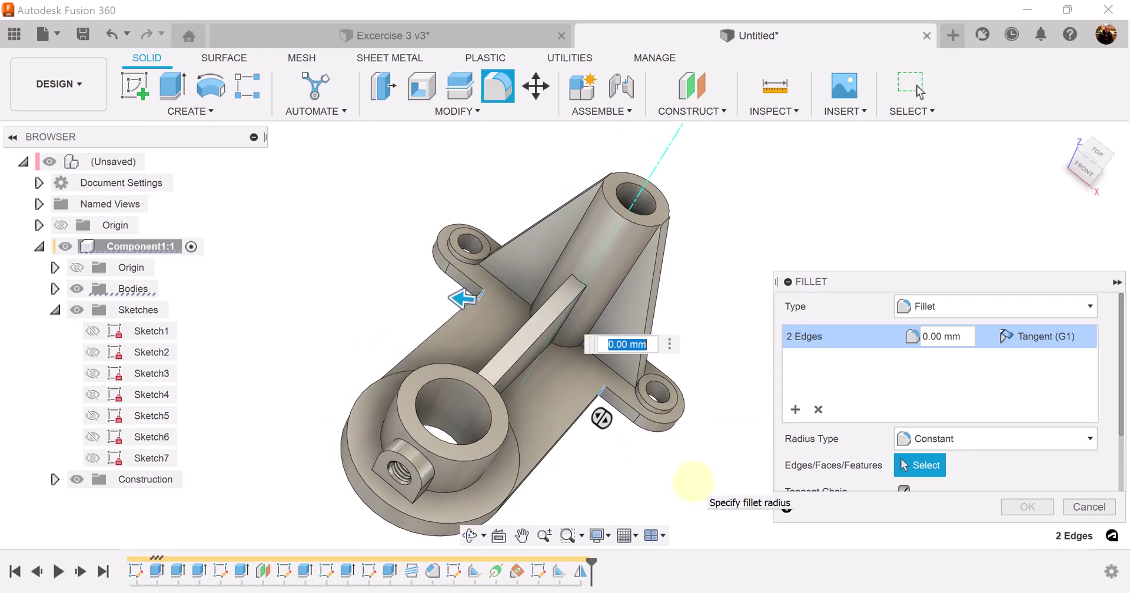
pyautogui.write('10')
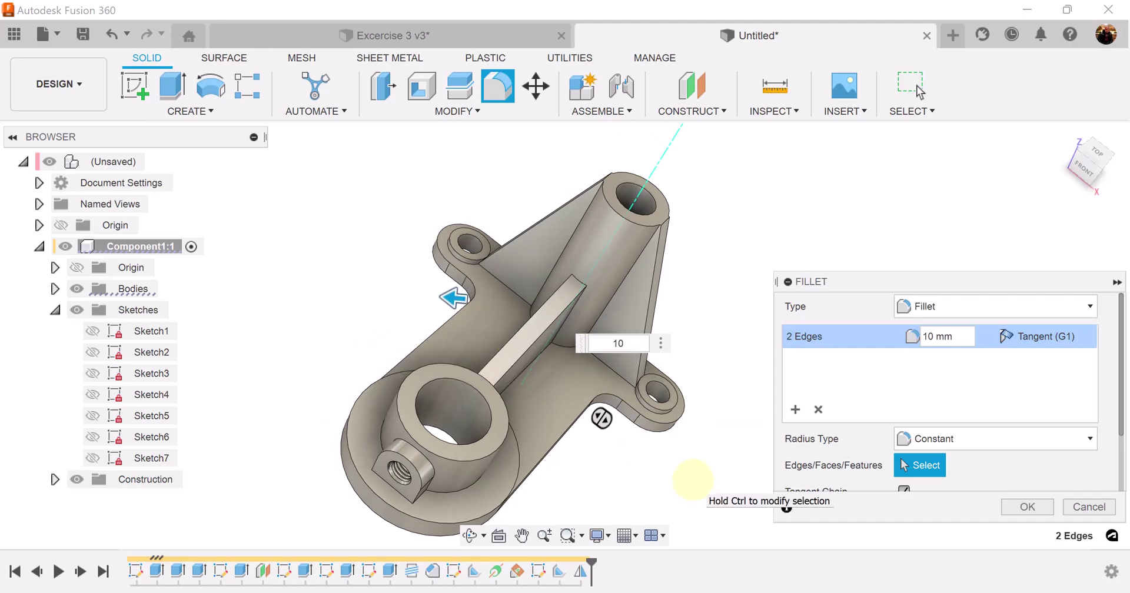
pyautogui.click(1027, 507)
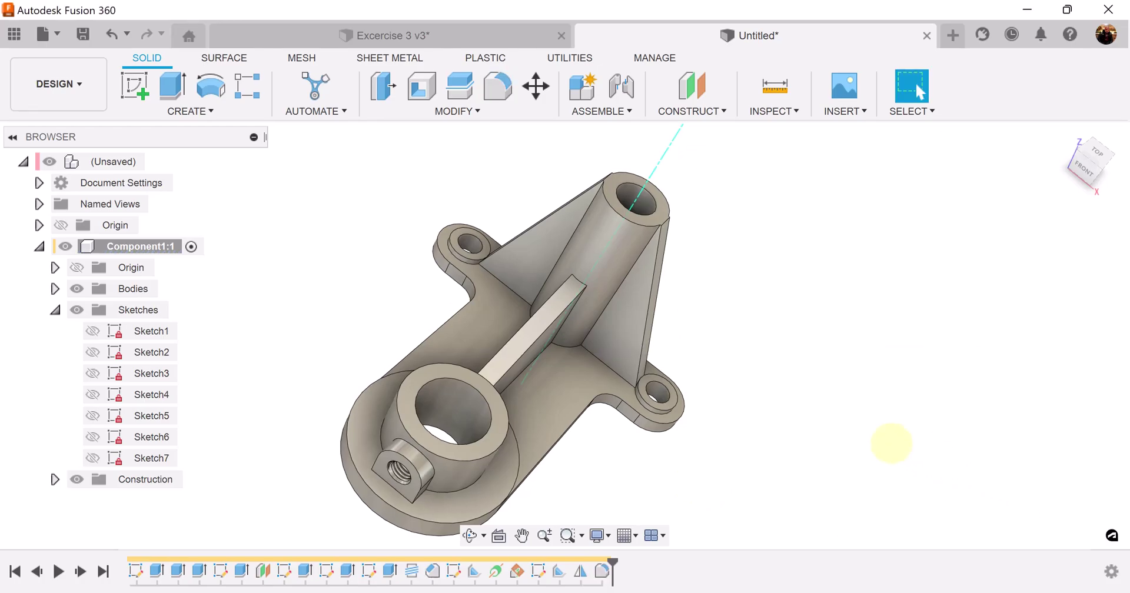
# Hide the component's construction geometry and collapse the browser to leave the finished bracket in clear view
pyautogui.keyDown('shift'); pyautogui.moveTo(890, 443); pyautogui.dragTo(51, 474, button='middle'); pyautogui.keyUp('shift')
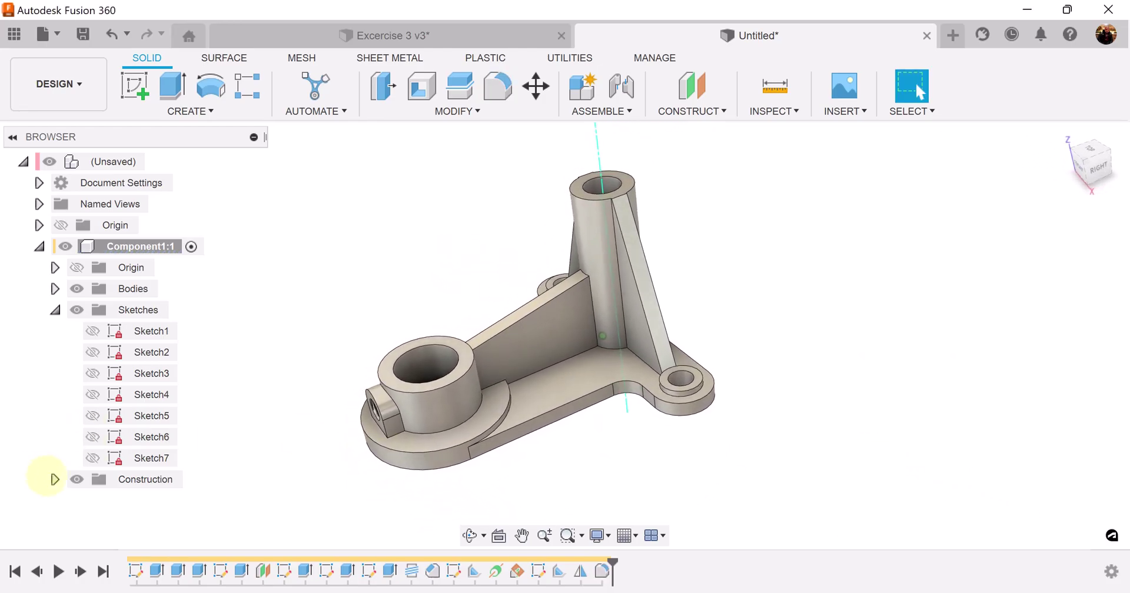
pyautogui.click(77, 479)
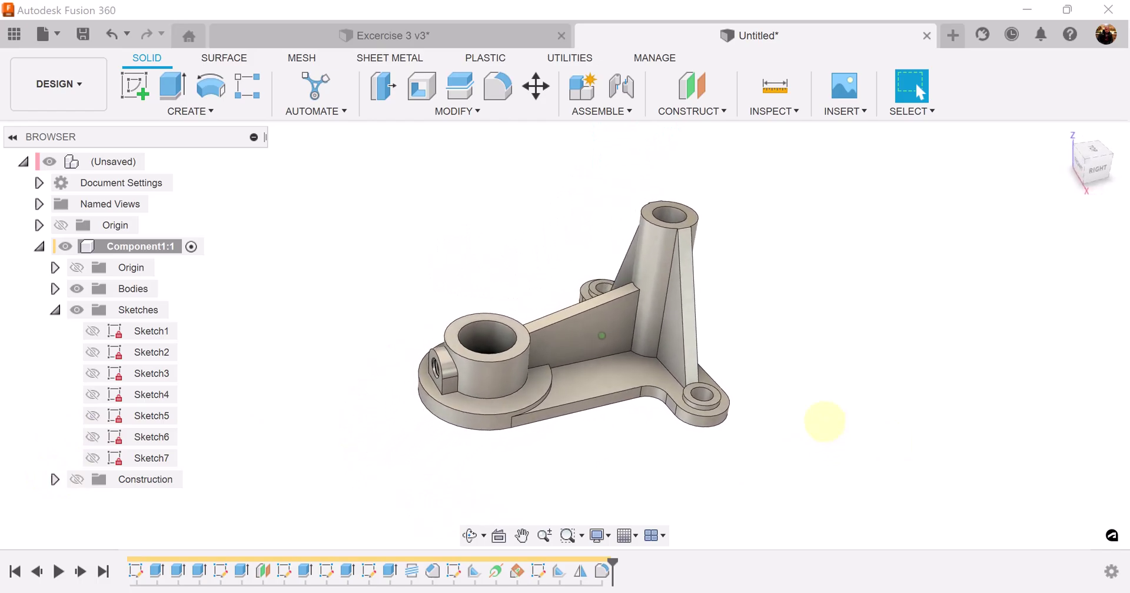
pyautogui.click(11, 136)
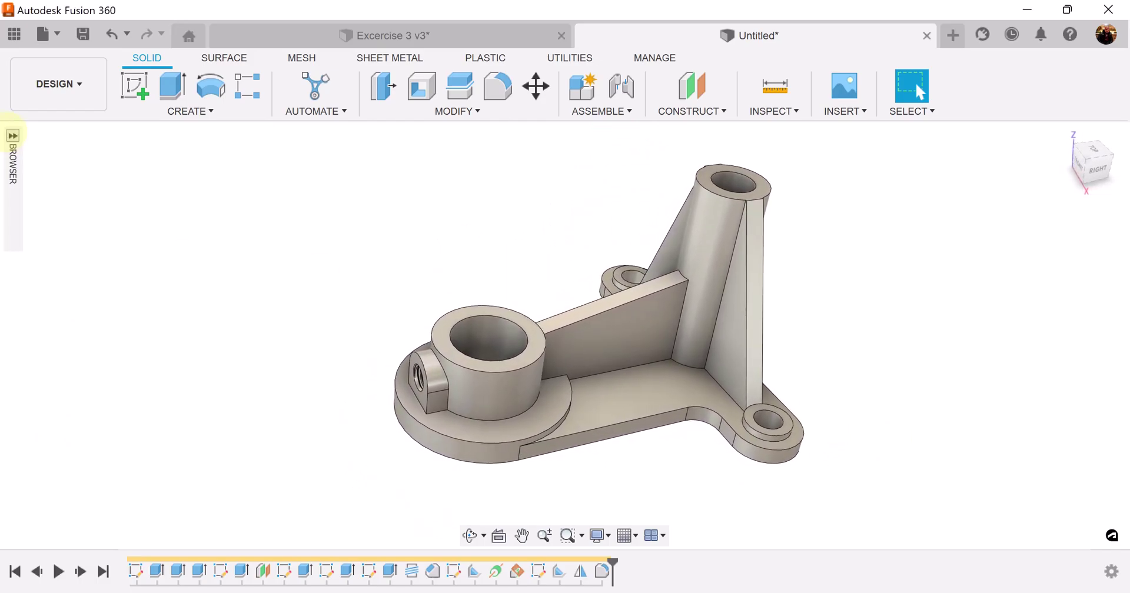